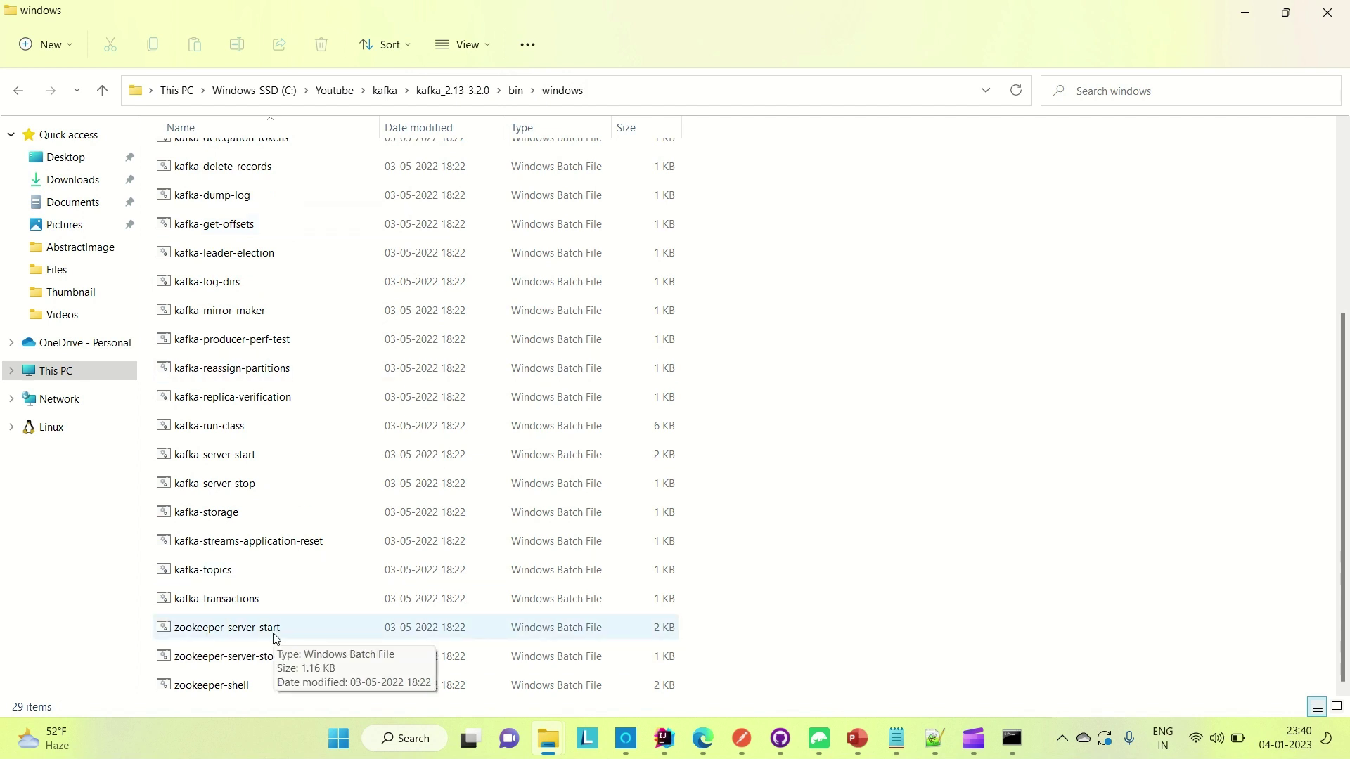
Open the config folder of kafka_2.13-3.2.0 and bring up the Kafka command notes in Notepad++.
scroll(443, 539, up, 3)
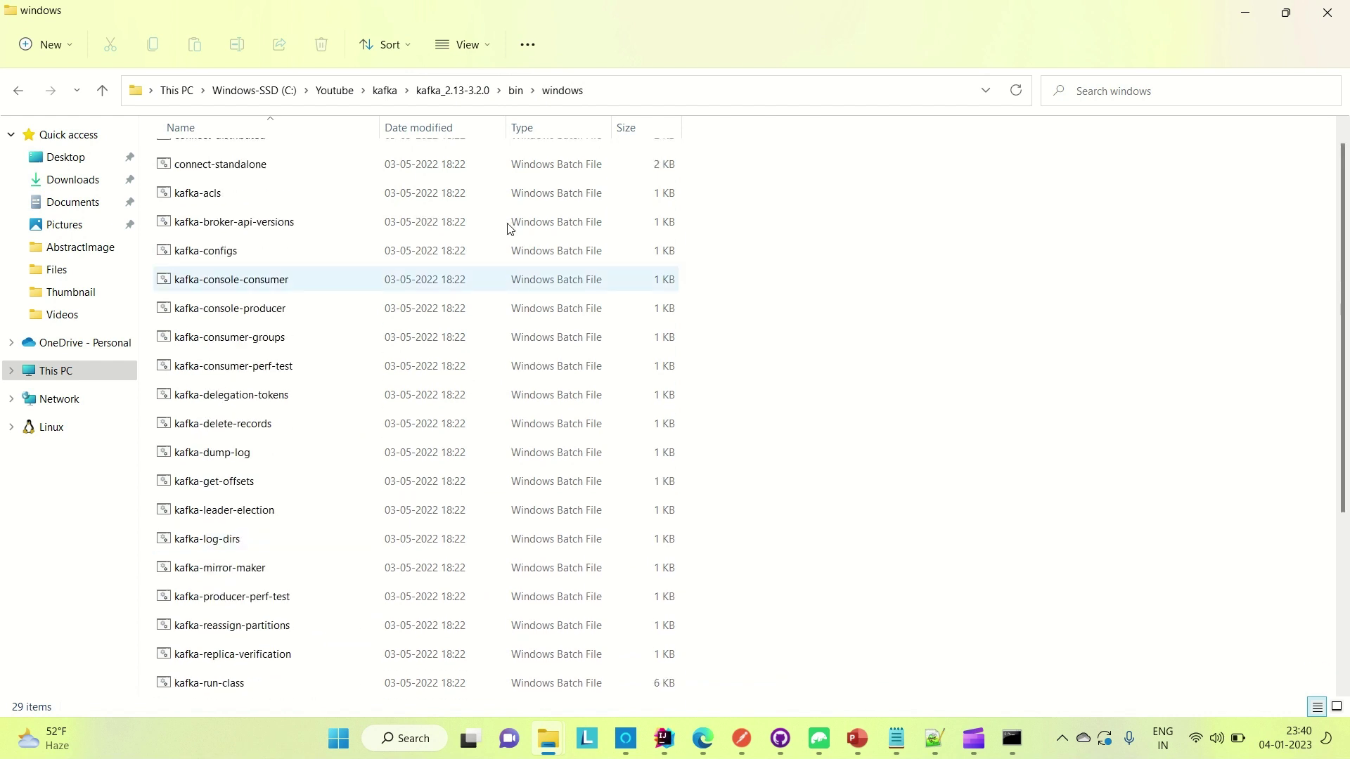
click(485, 92)
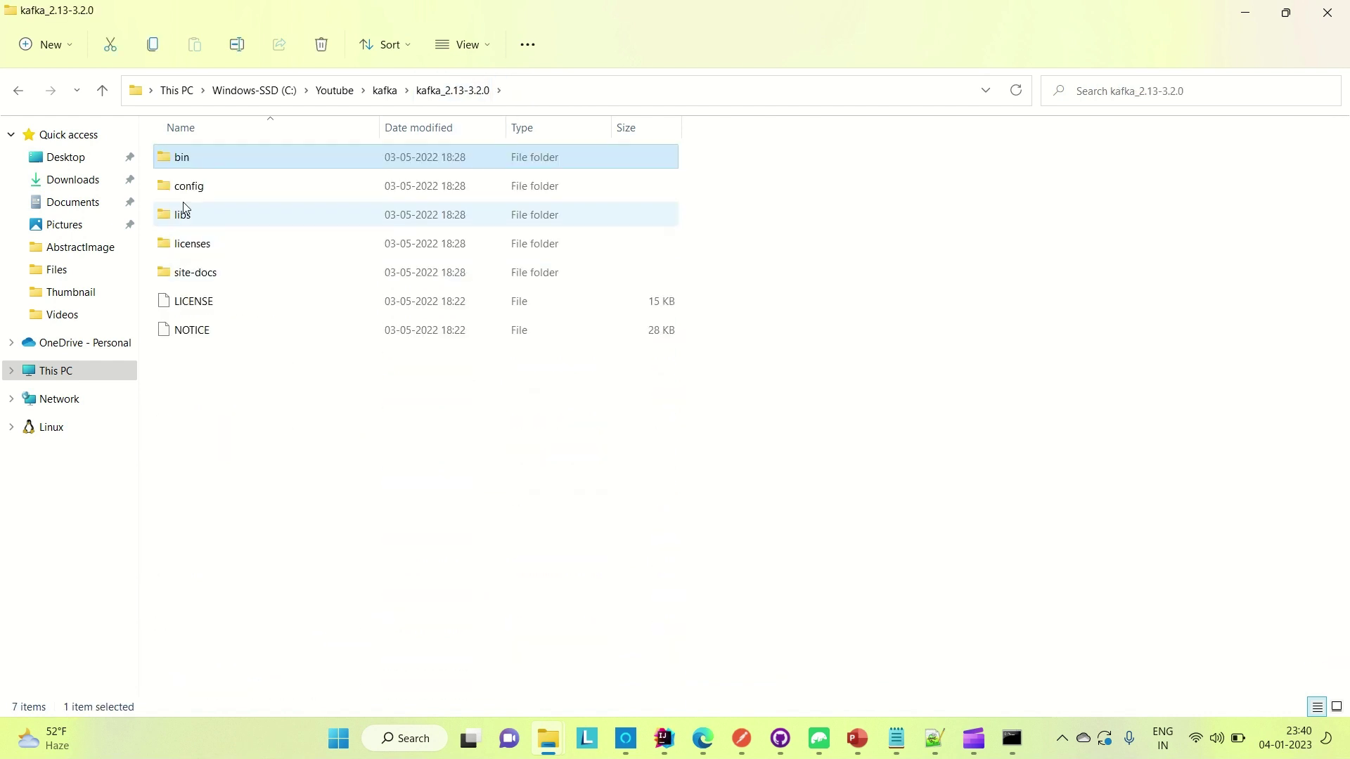
double_click(189, 194)
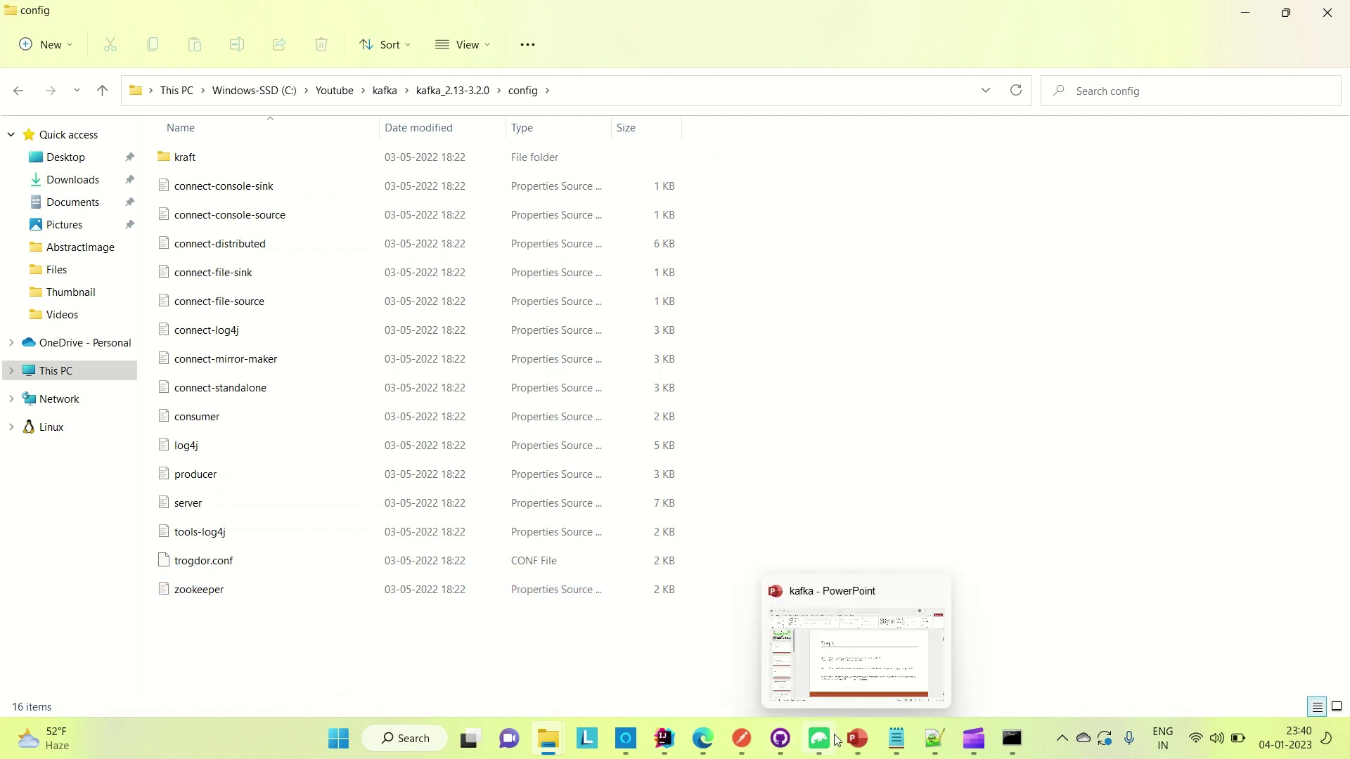
click(940, 745)
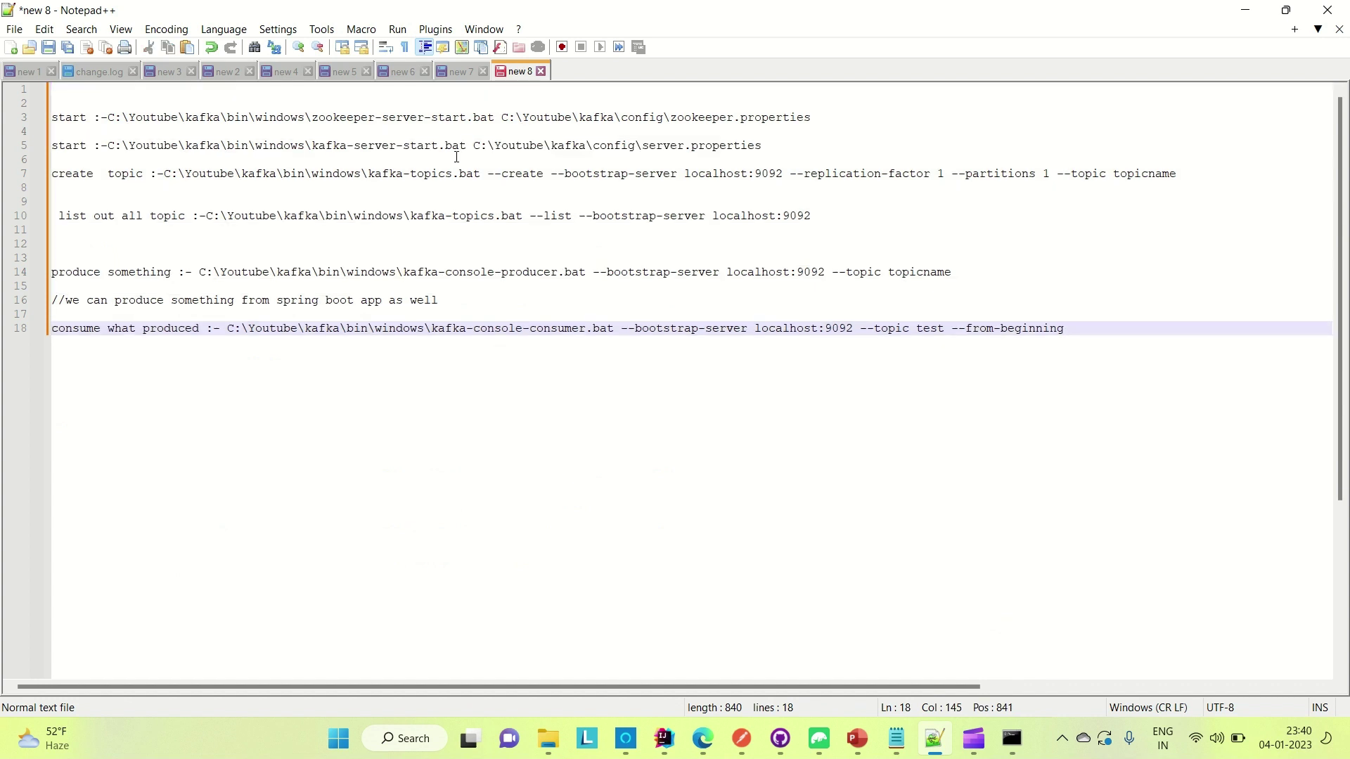
Select the zookeeper.properties path on line 3, then return to the bin\windows folder's address bar.
drag(107, 118, 898, 114)
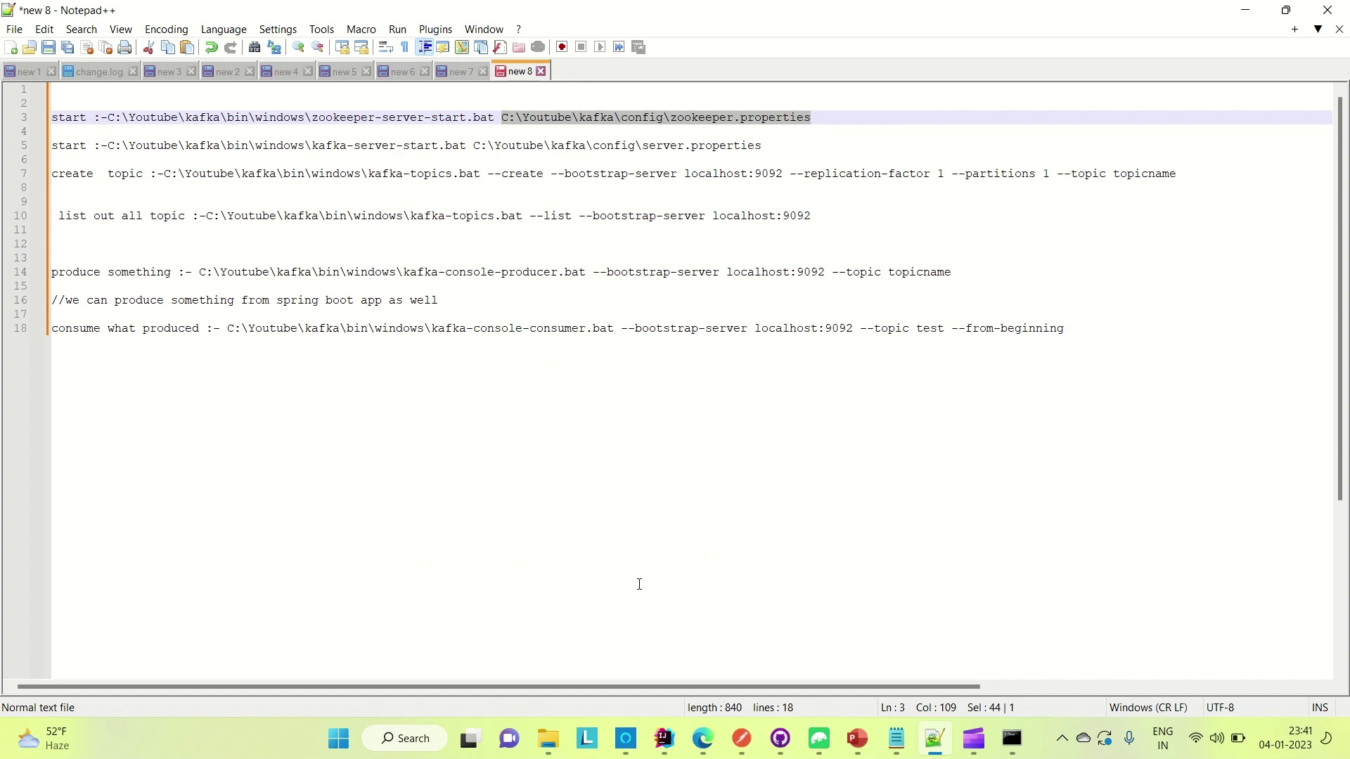
mouse_move(665, 738)
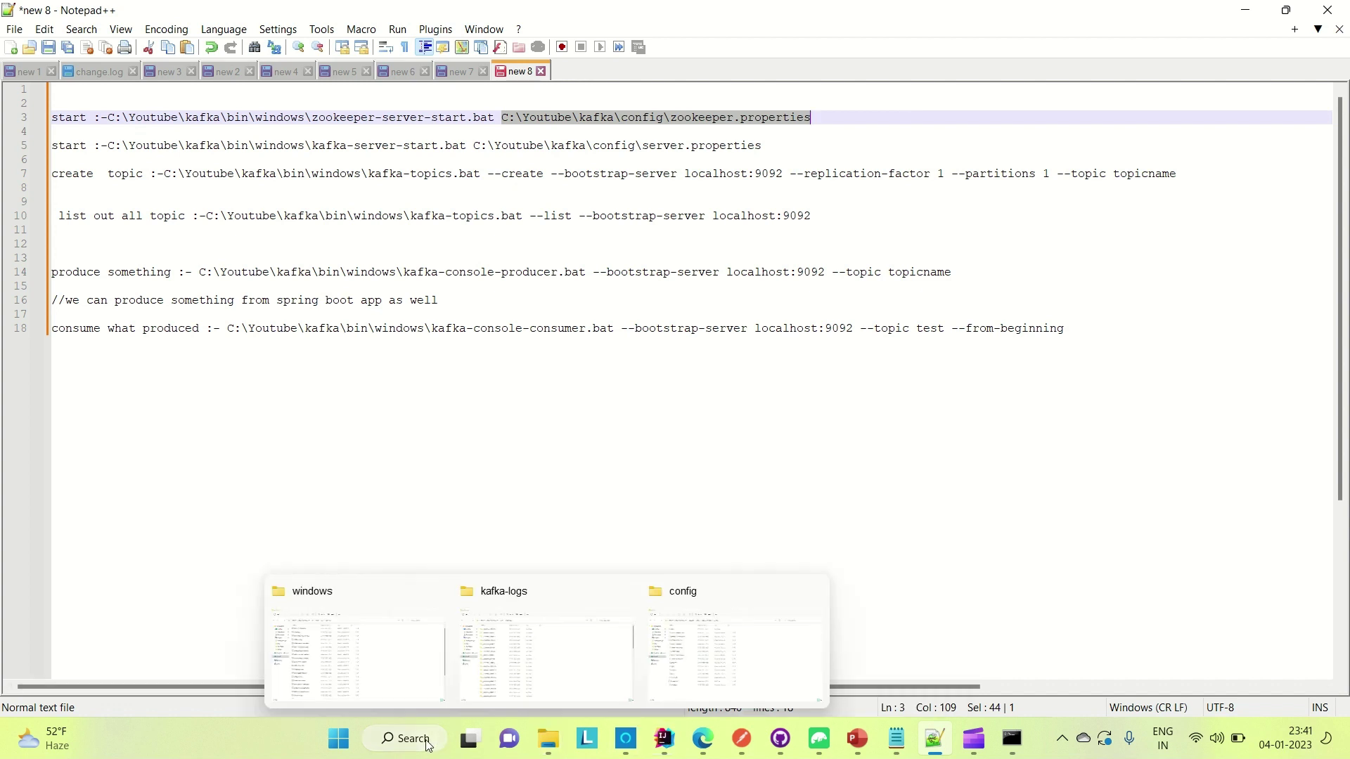
mouse_move(542, 749)
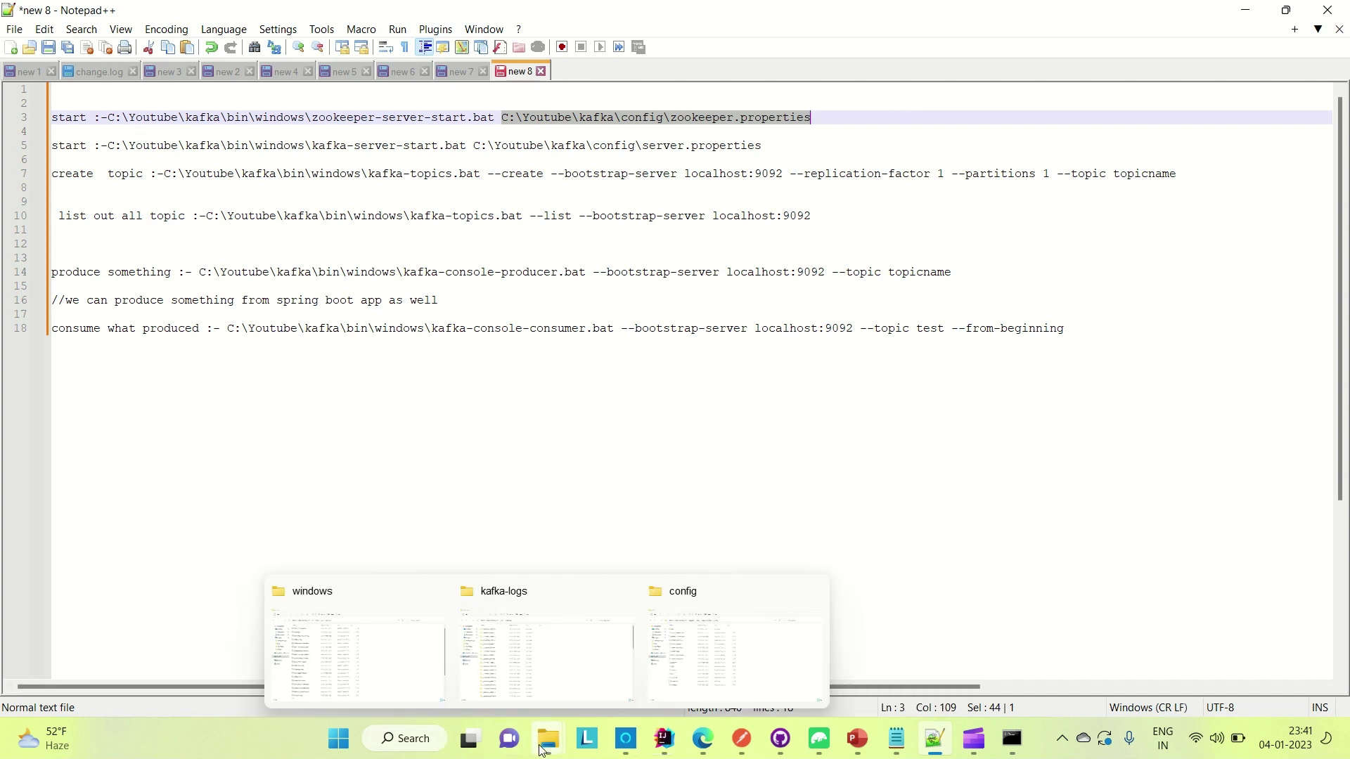
click(372, 664)
click(504, 96)
Launch cmd in bin\windows and complete zookeeper-server-start.bat at the prompt, then return to the notes.
text(cmd)
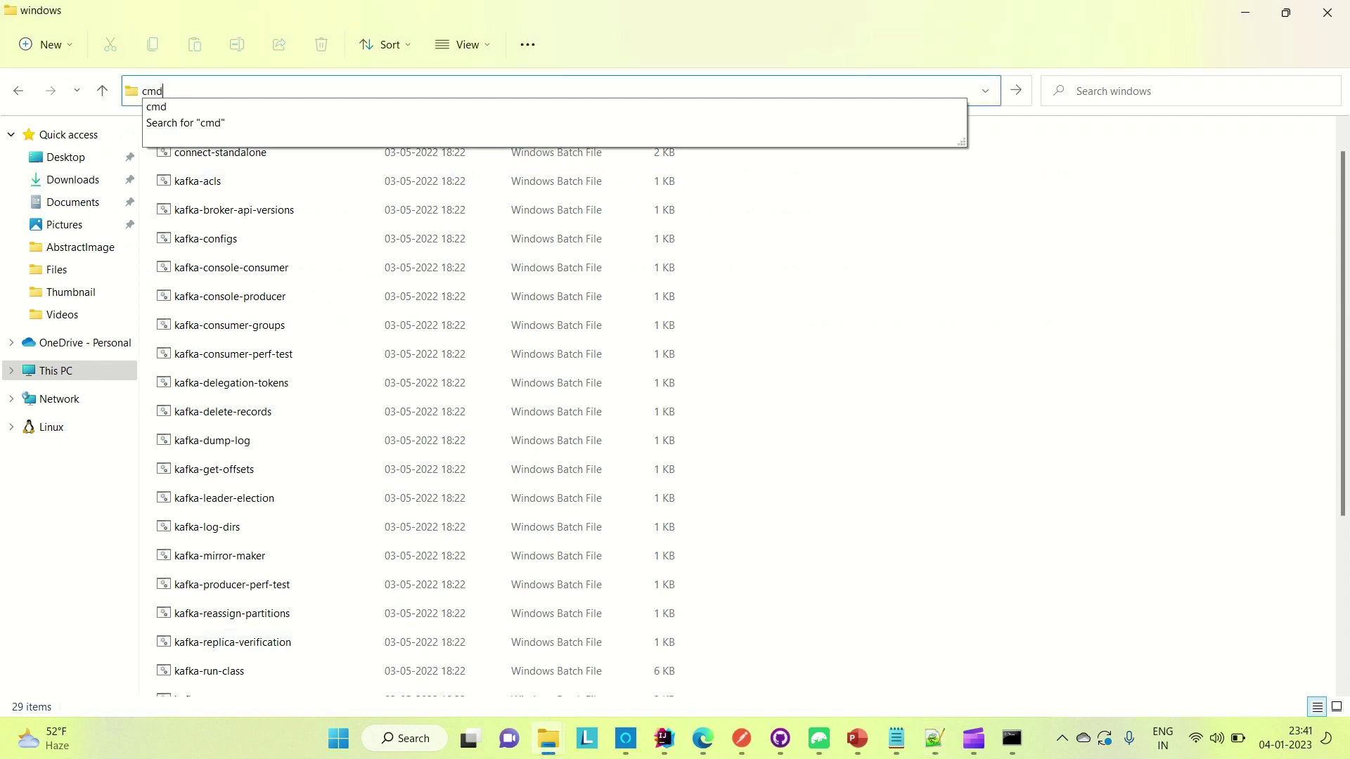
key(Return)
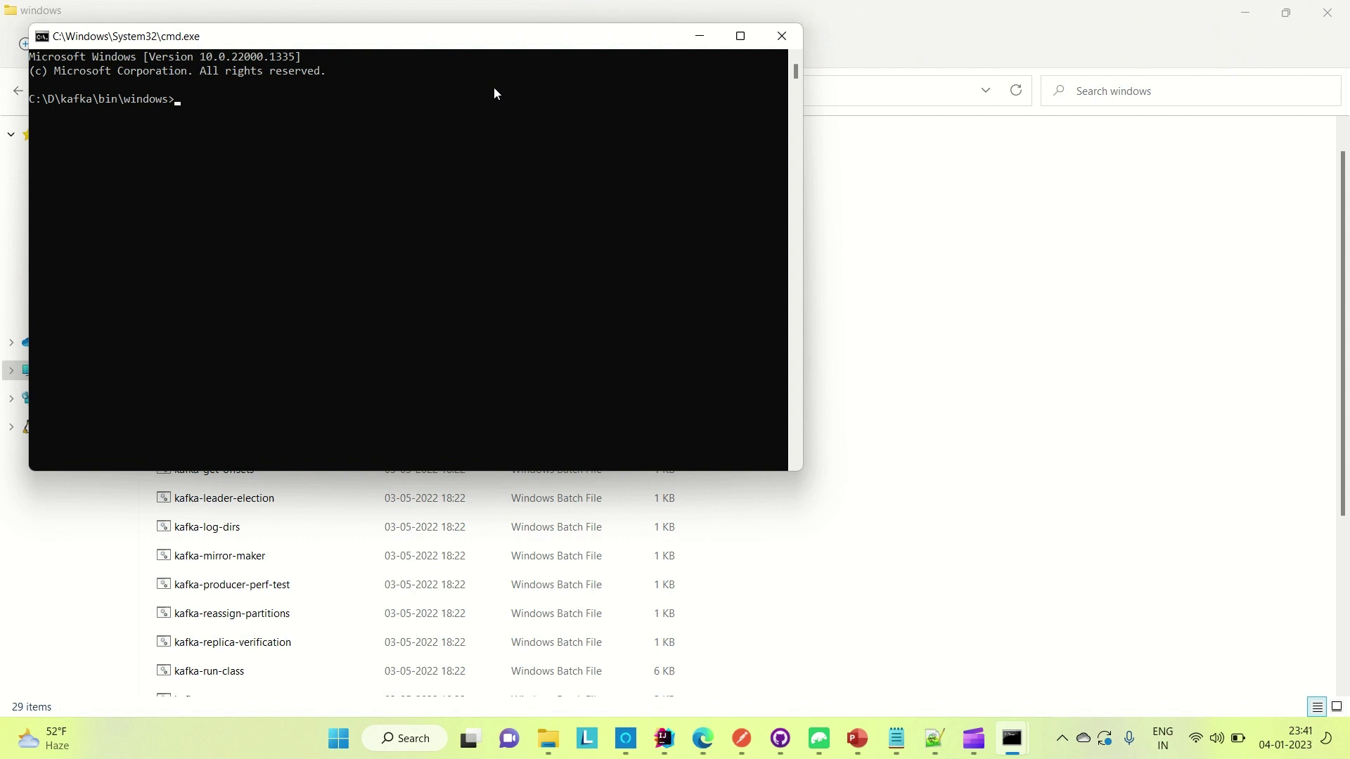
text(zookeeper-)
key(Tab)
click(493, 88)
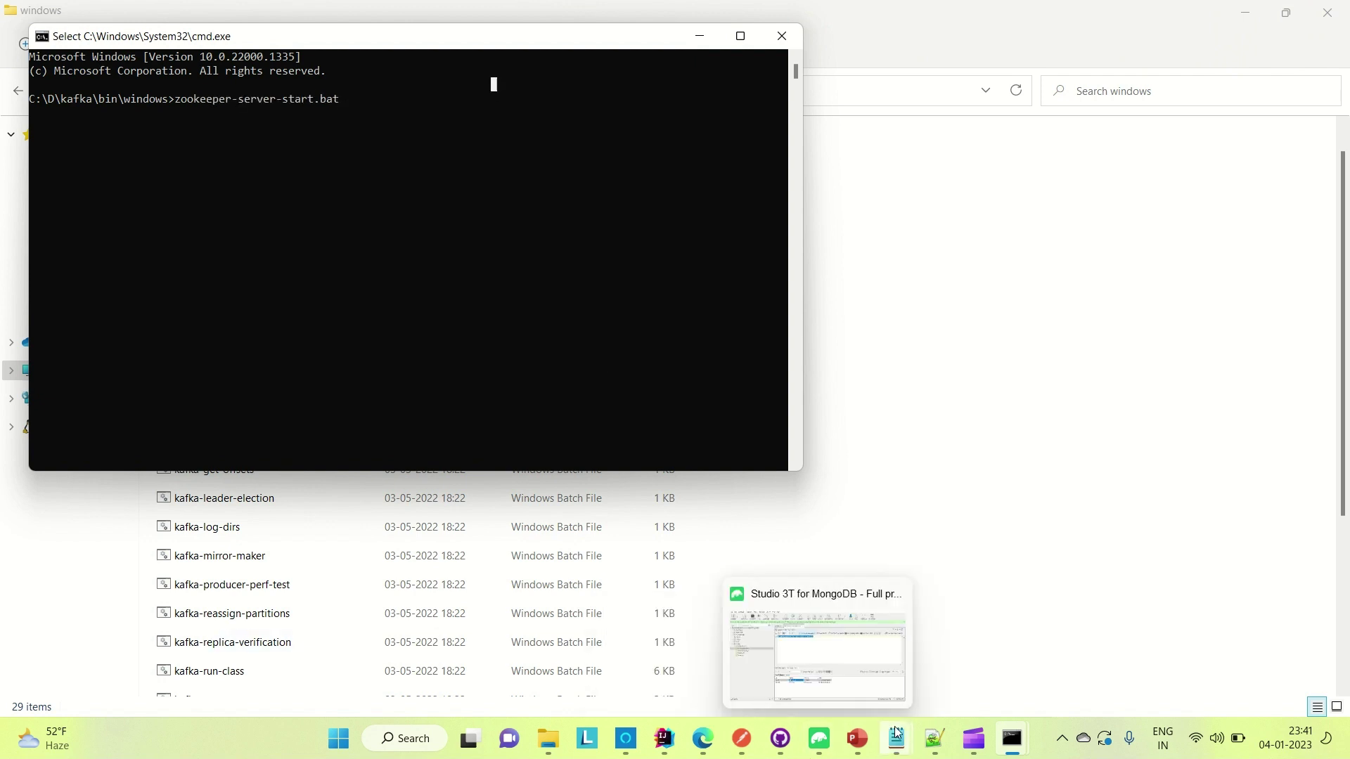
click(934, 739)
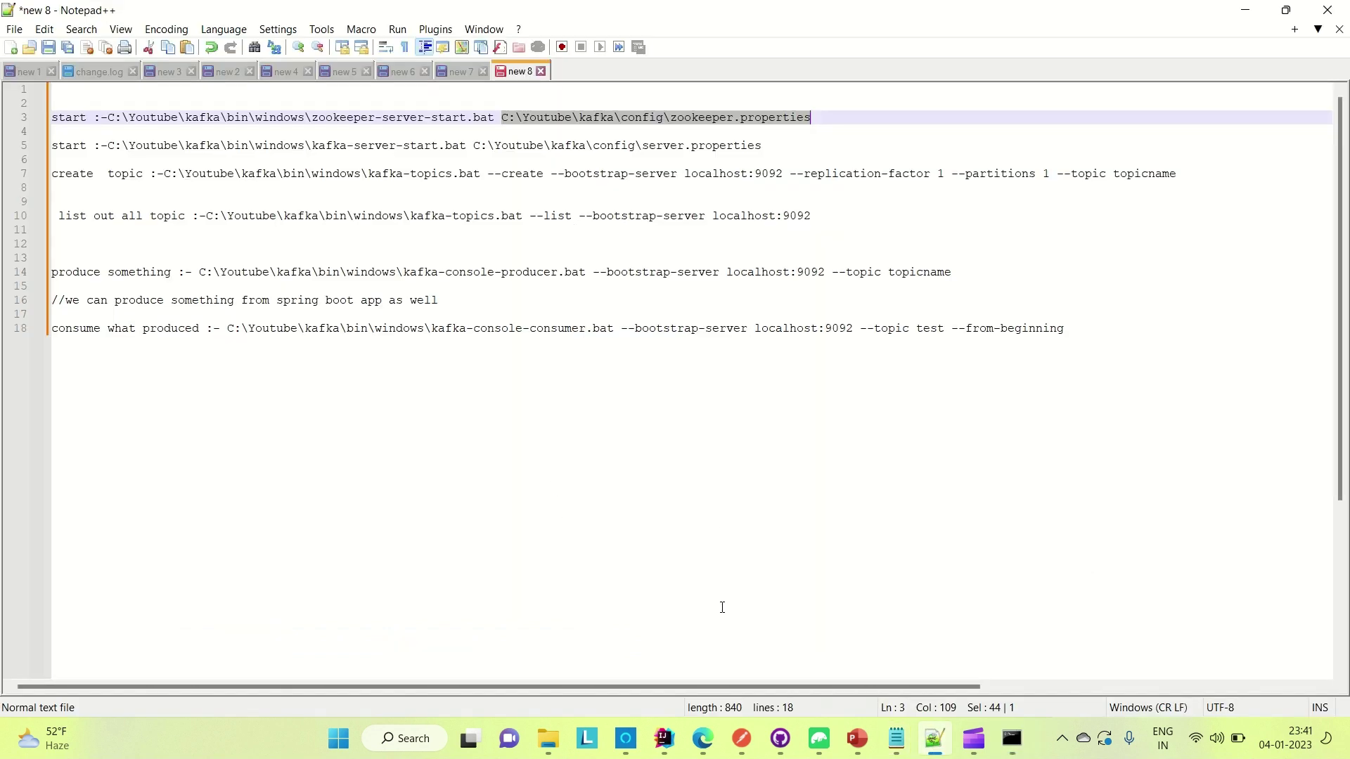
click(858, 740)
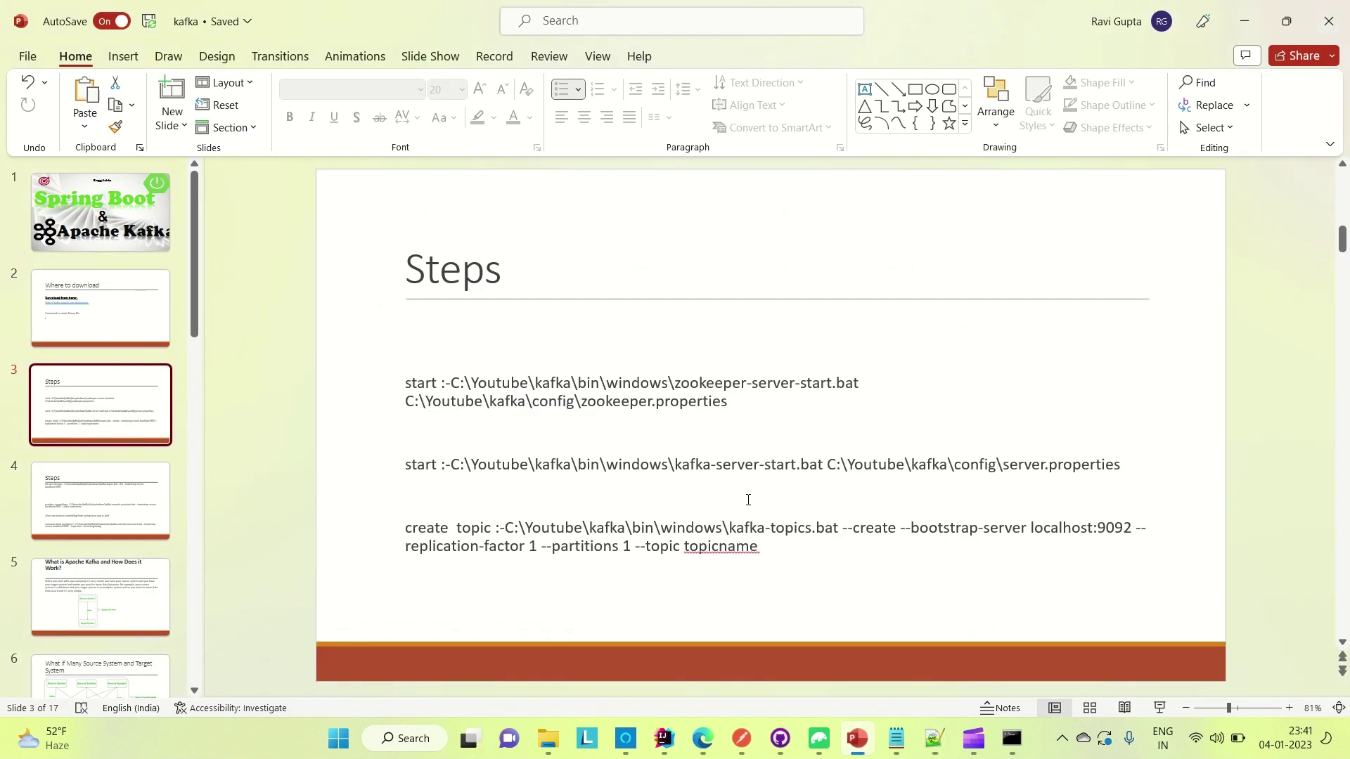
click(935, 738)
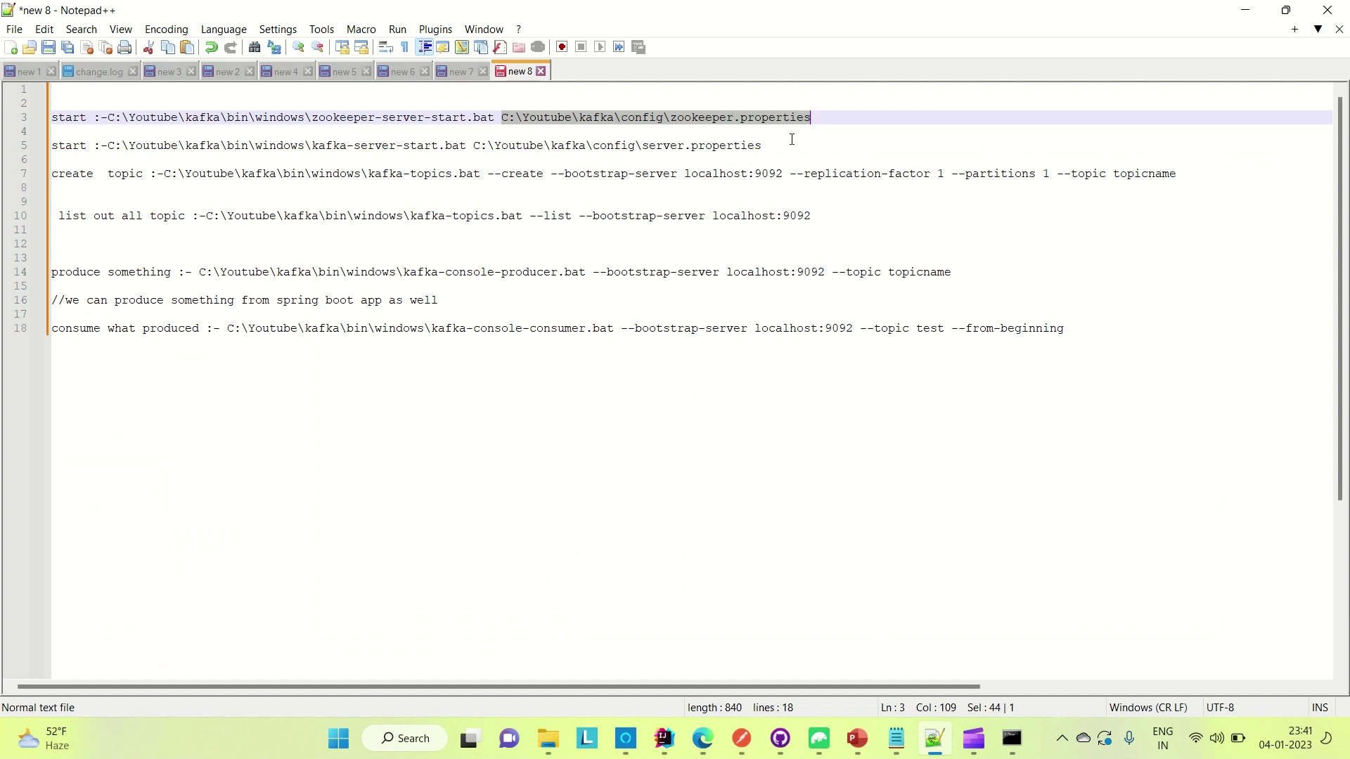
click(841, 122)
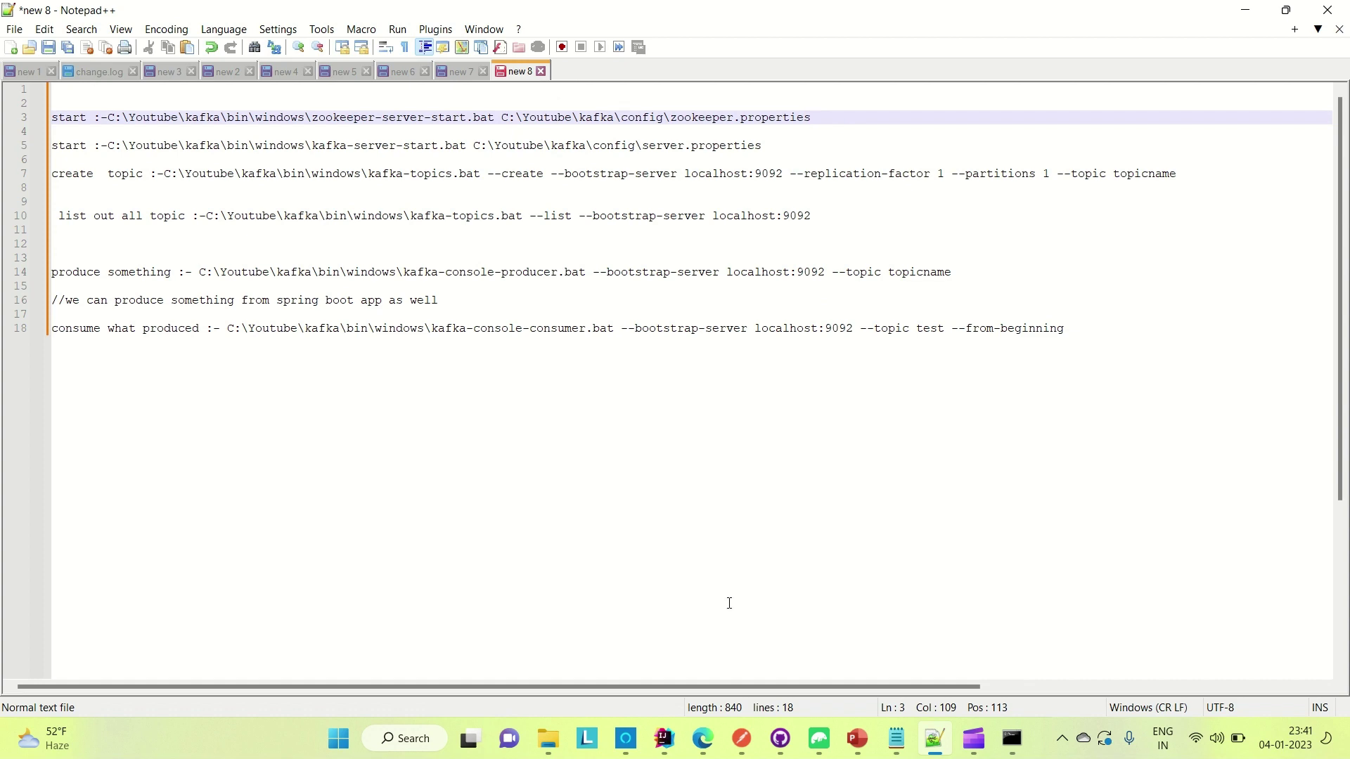
mouse_move(548, 738)
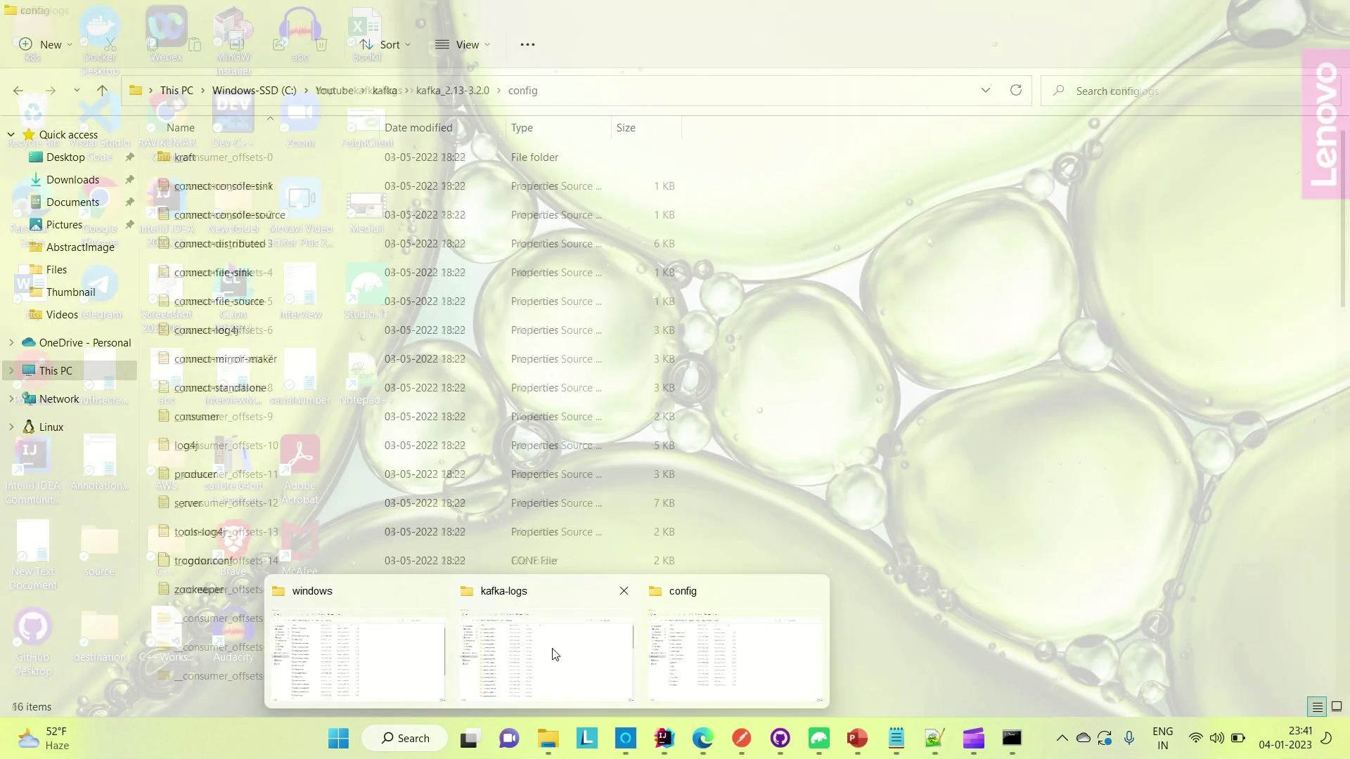
mouse_move(530, 653)
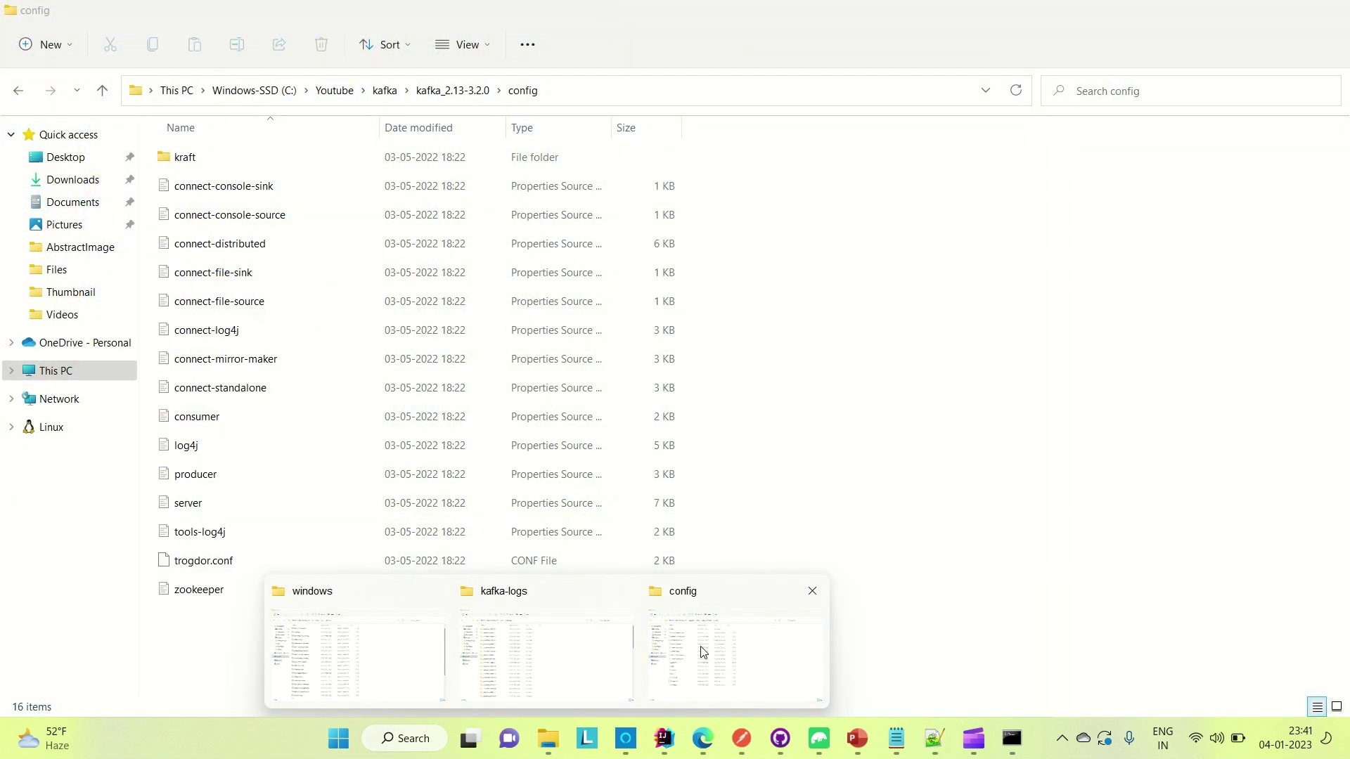
Go up to C:\Youtube\kafka and copy the kafka_2.13-3.2.0 folder.
click(702, 647)
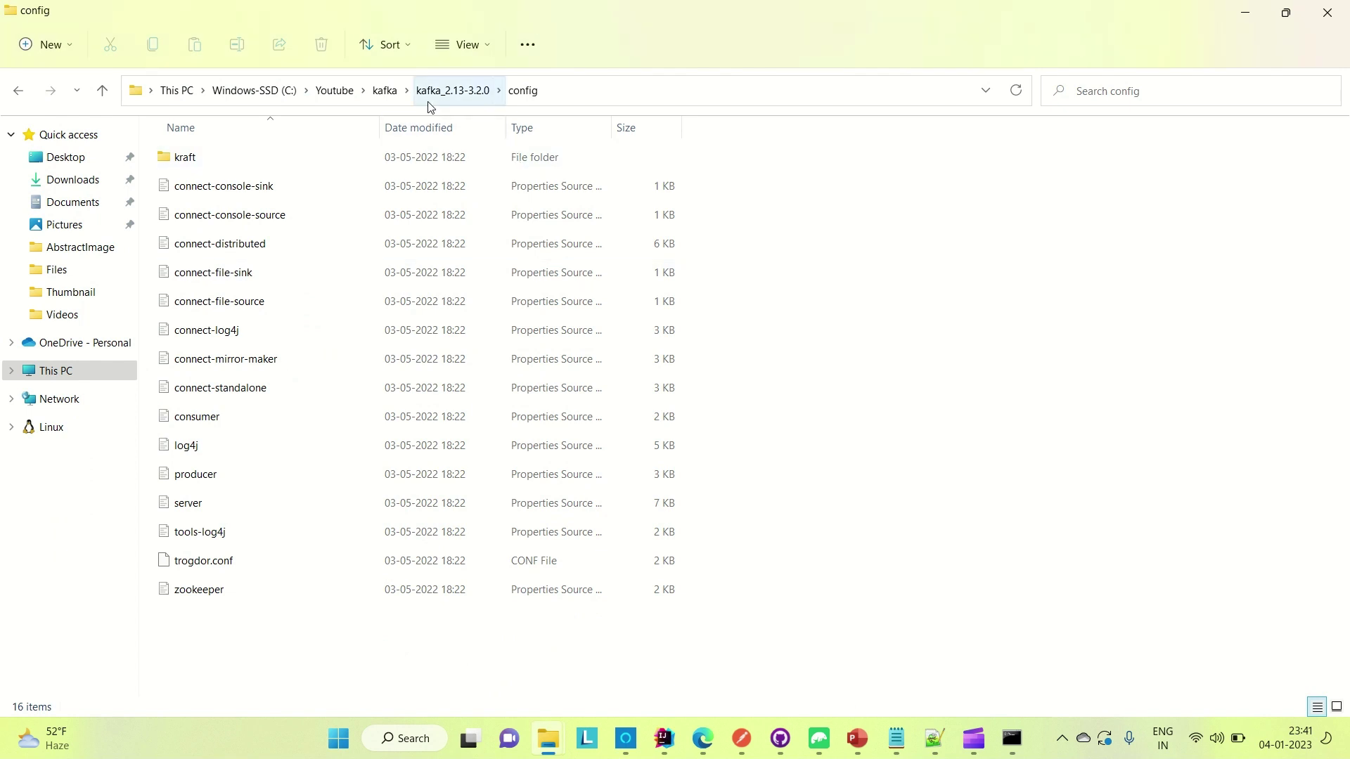
click(380, 92)
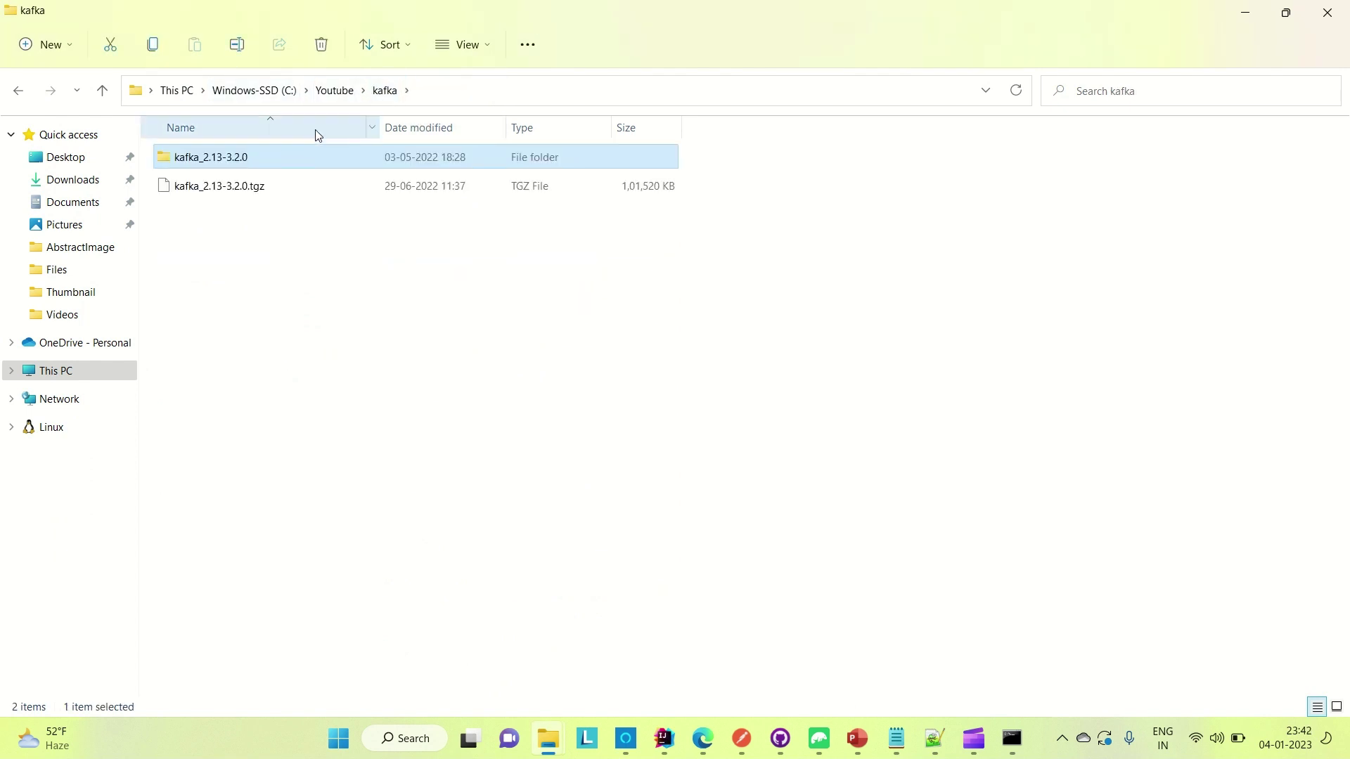
right_click(263, 164)
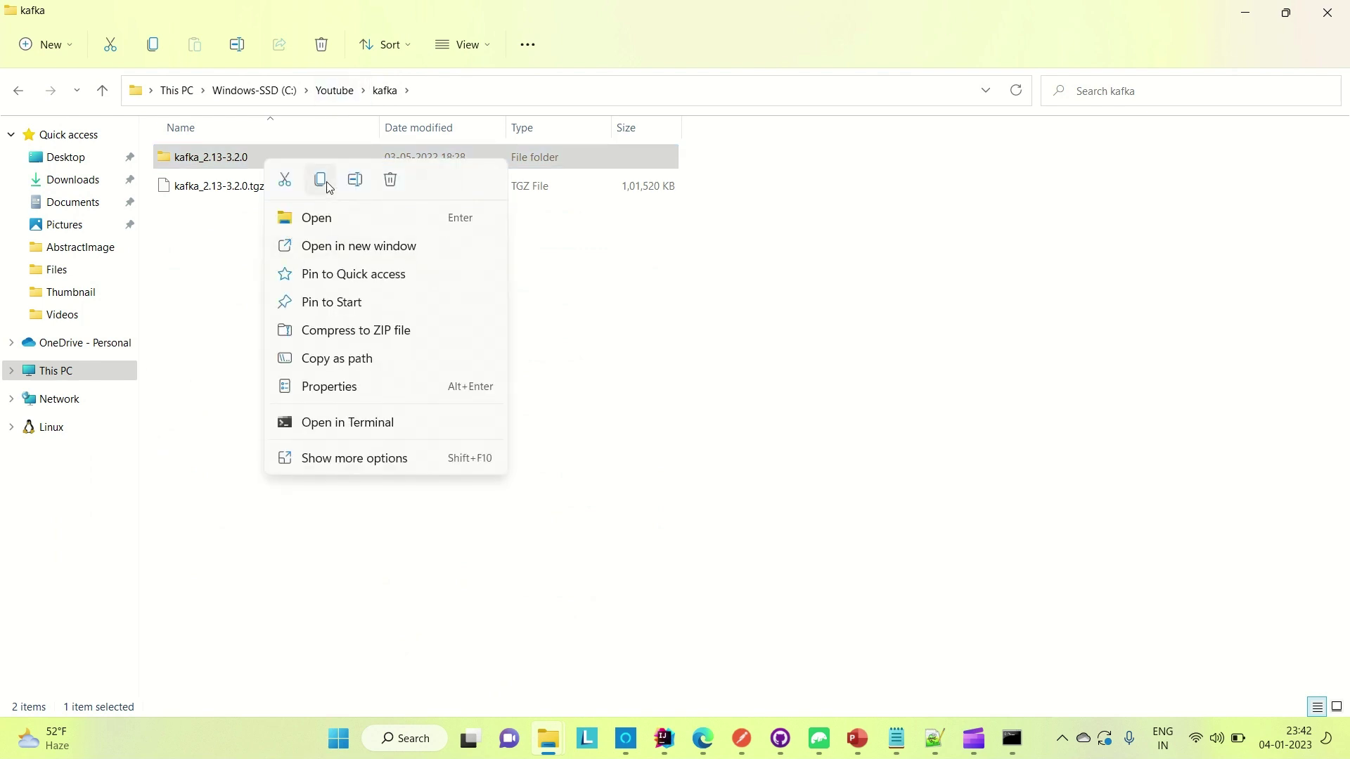
click(329, 186)
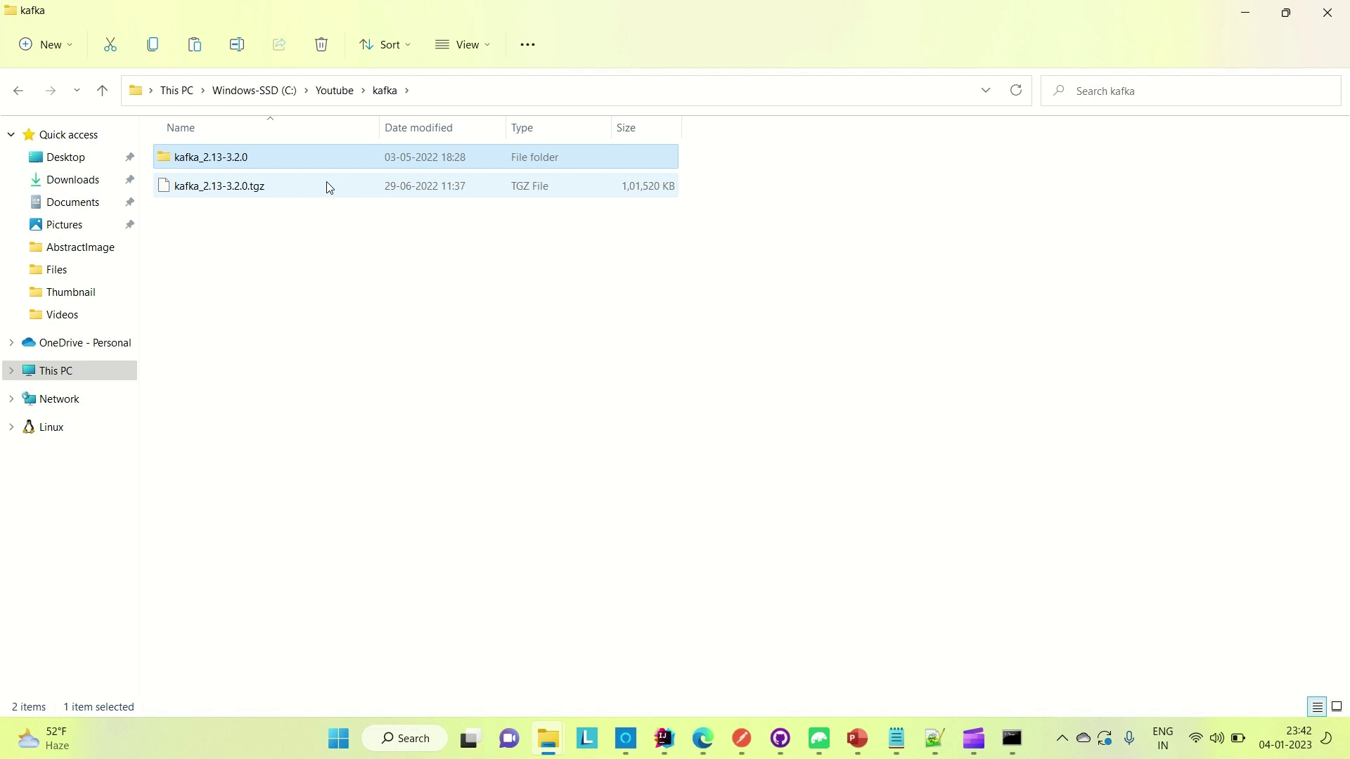
Rename the kafka_2.13-3.2.0 folder to kafka.
right_click(365, 165)
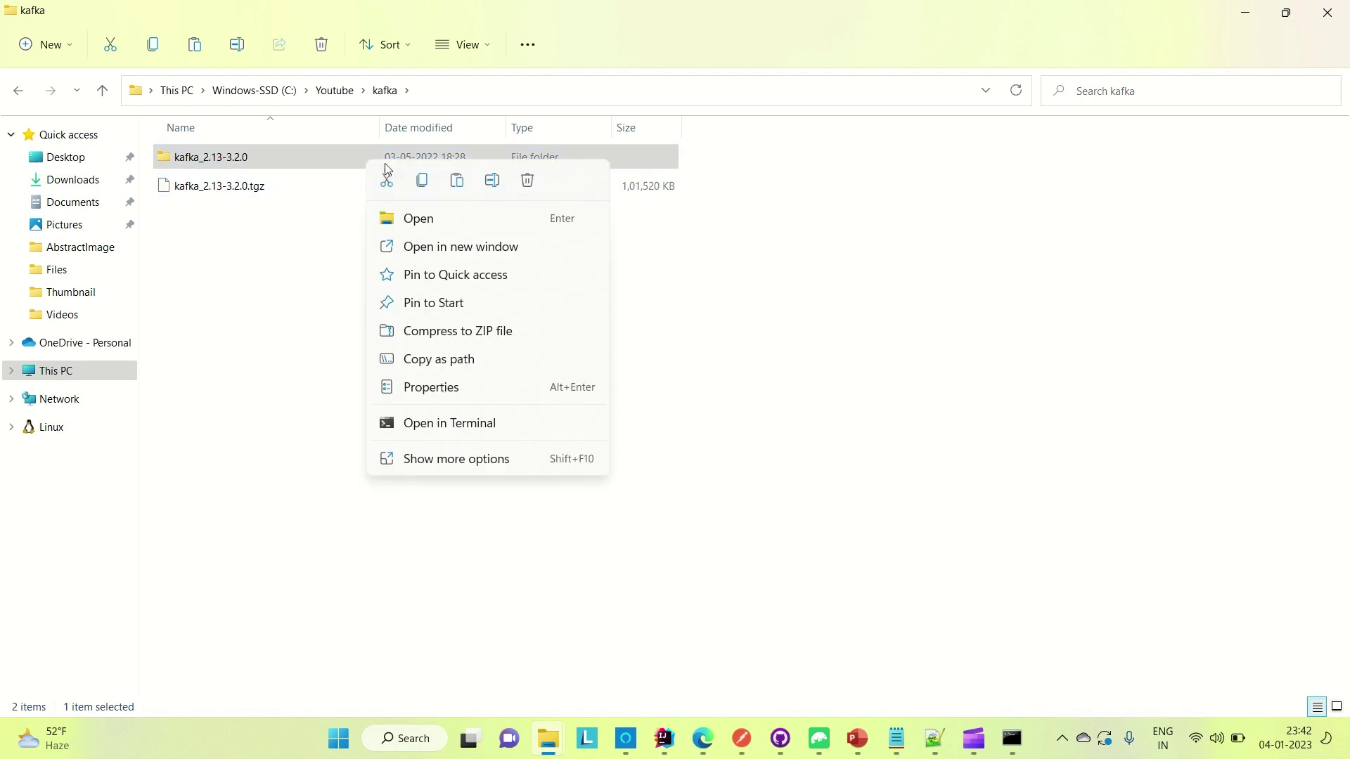
click(490, 181)
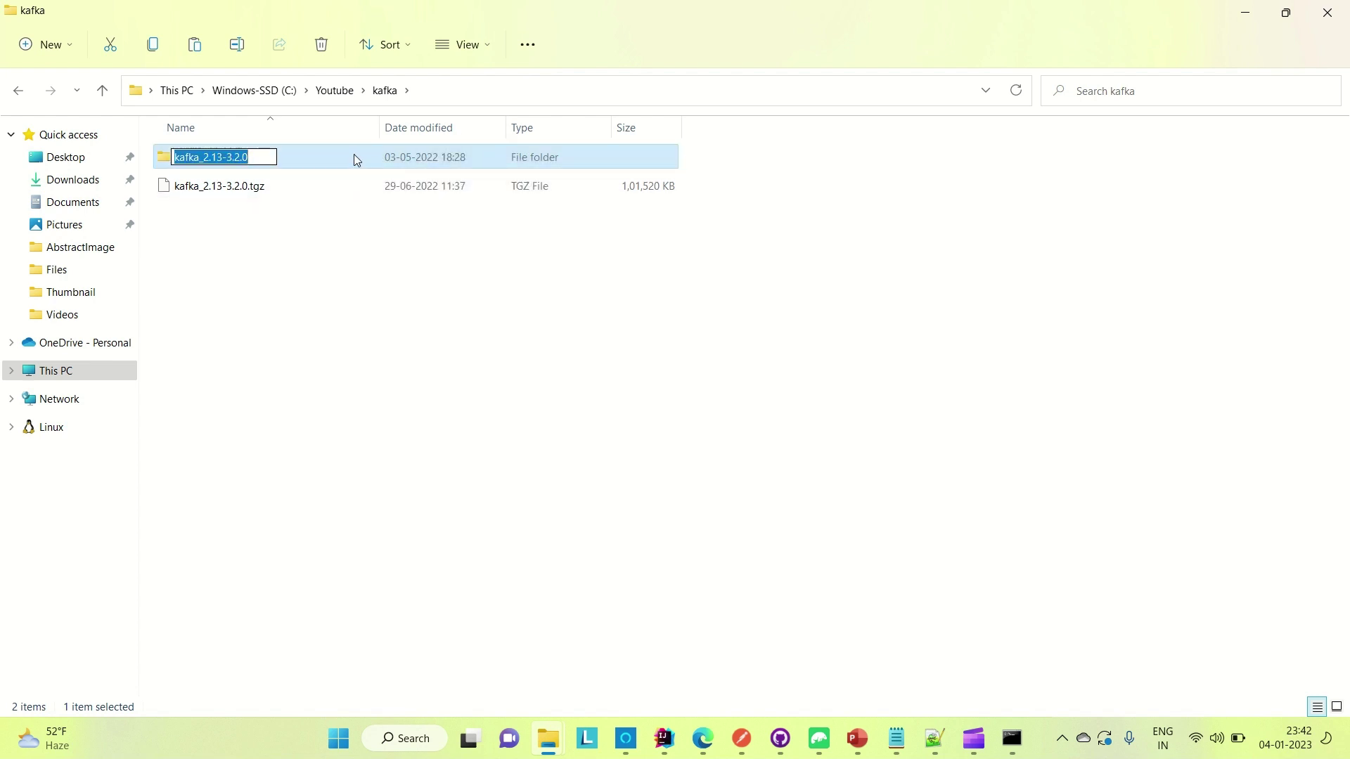
text(kafka)
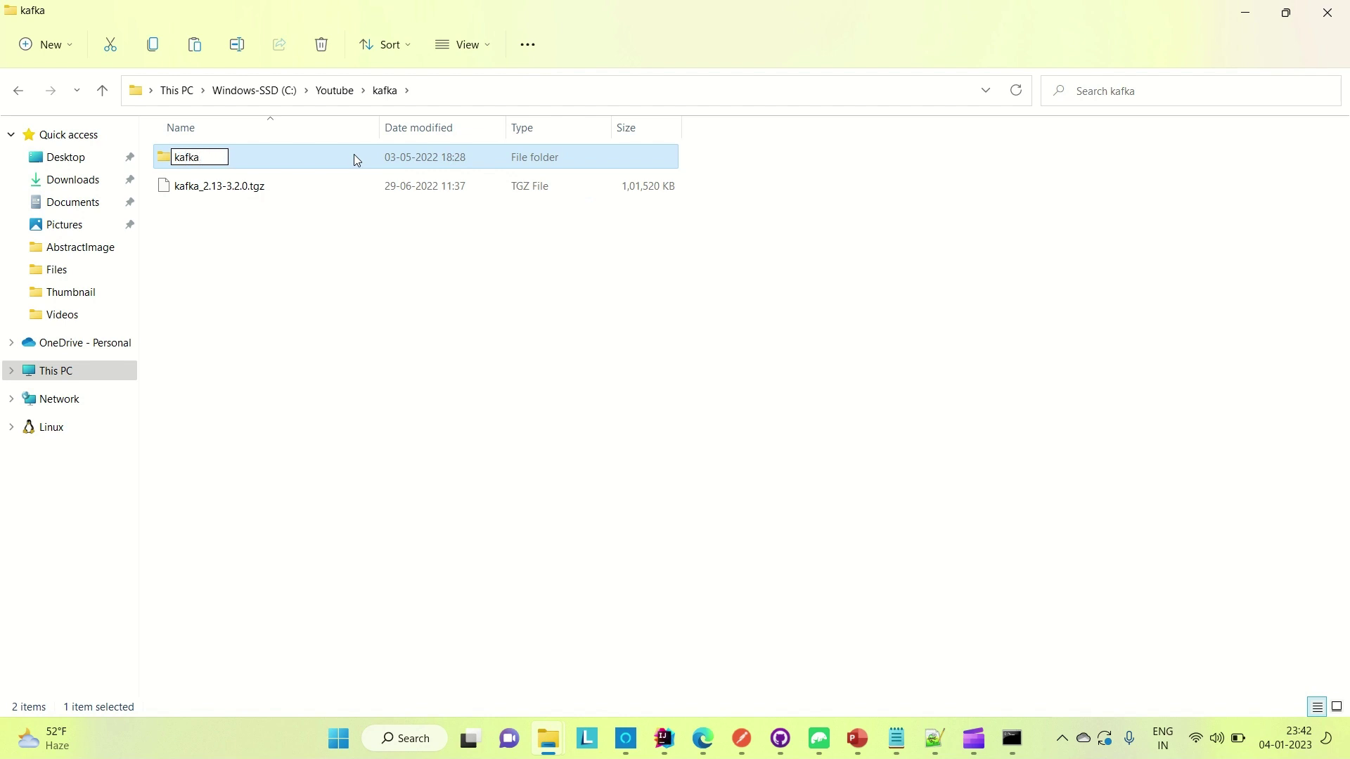
key(Return)
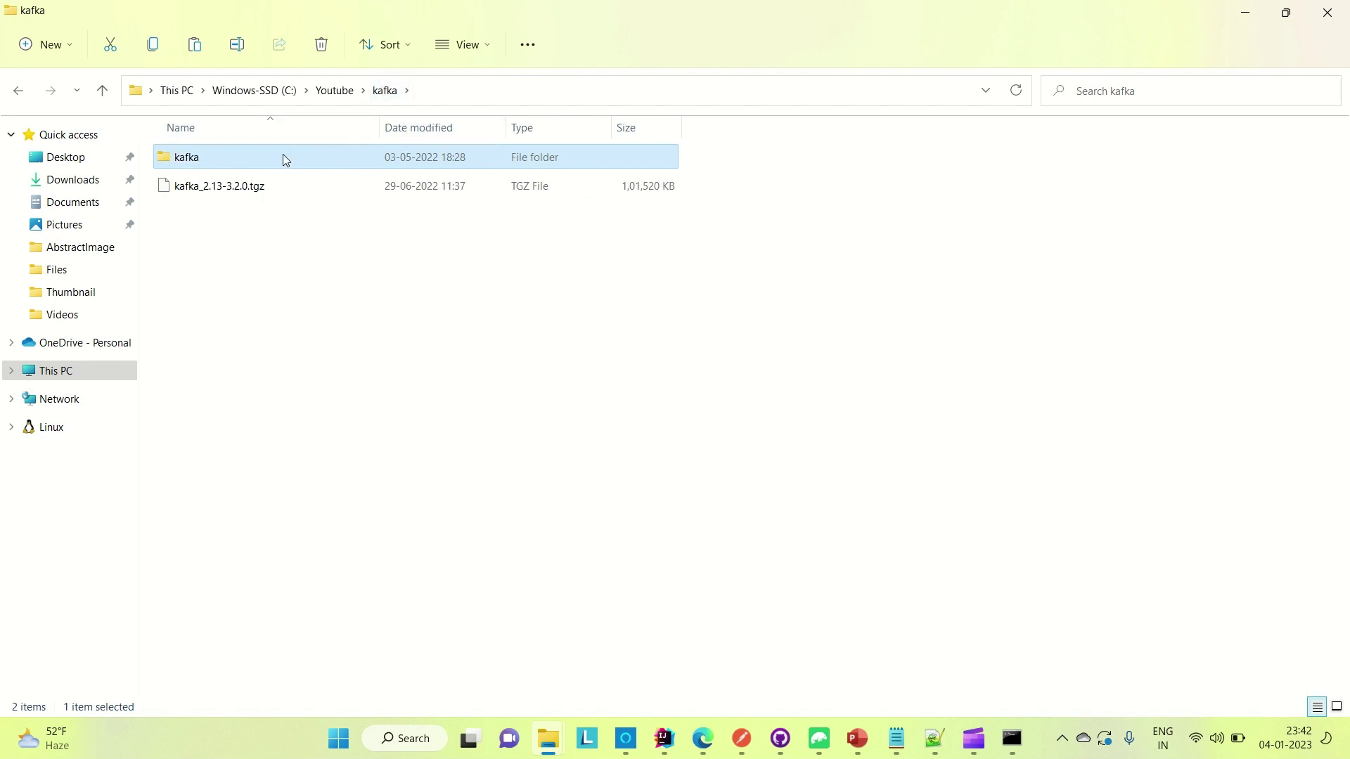
key(F2)
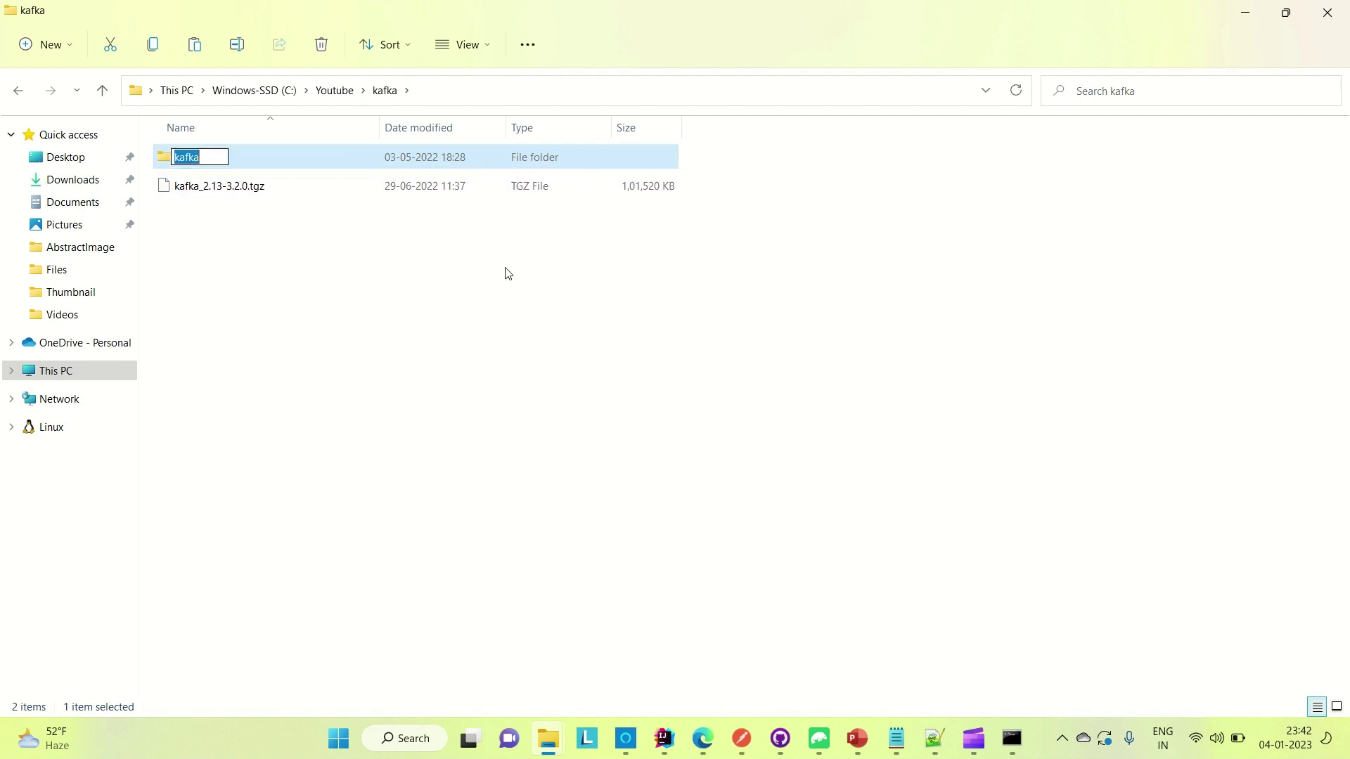
click(360, 307)
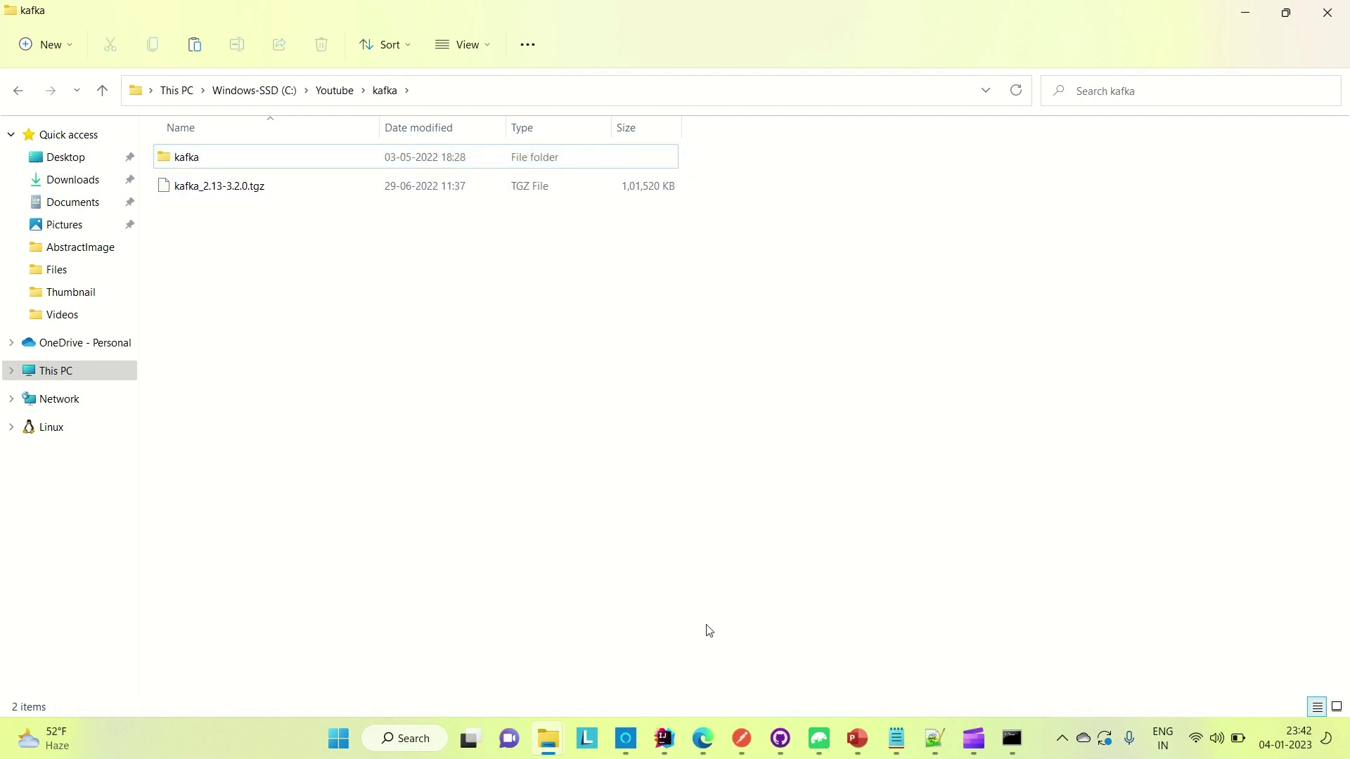
Open kafka\bin\windows and launch a Command Prompt there with cmd.
double_click(518, 156)
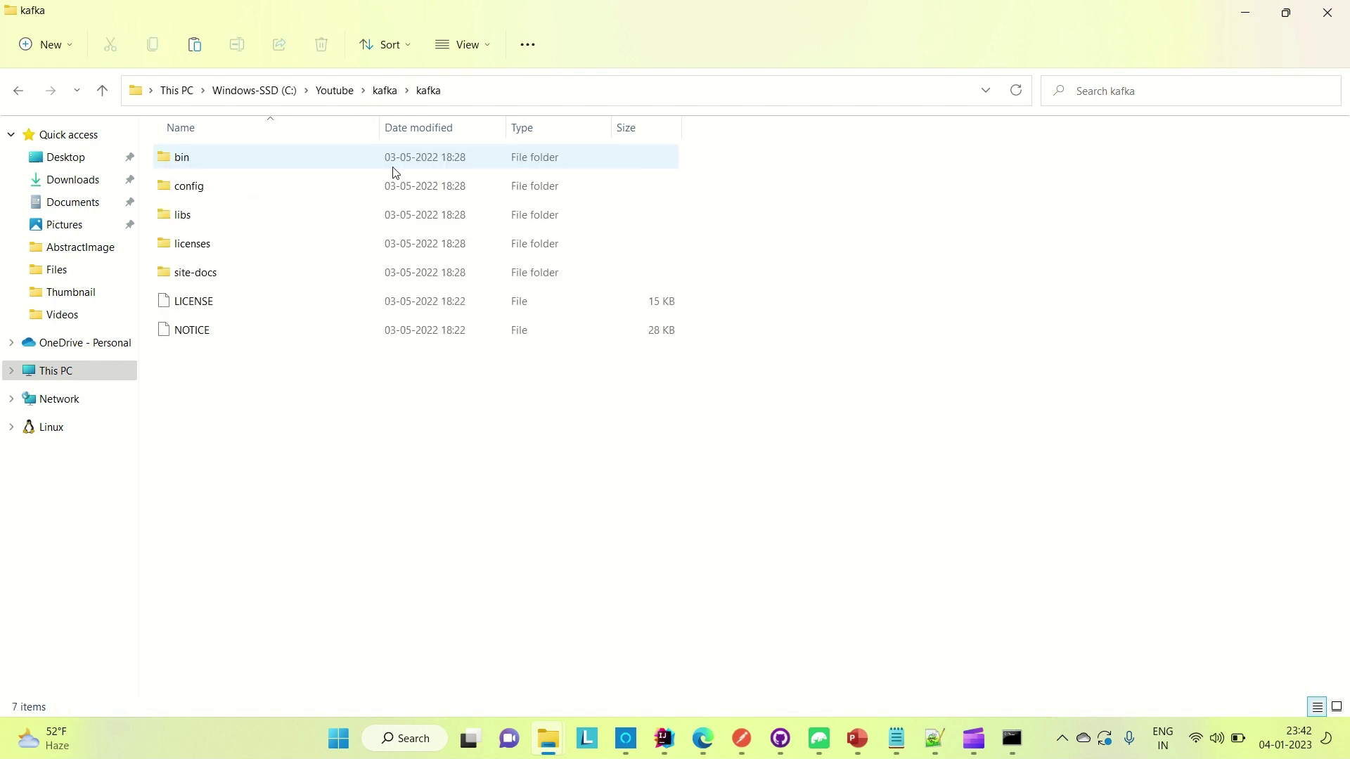
double_click(259, 156)
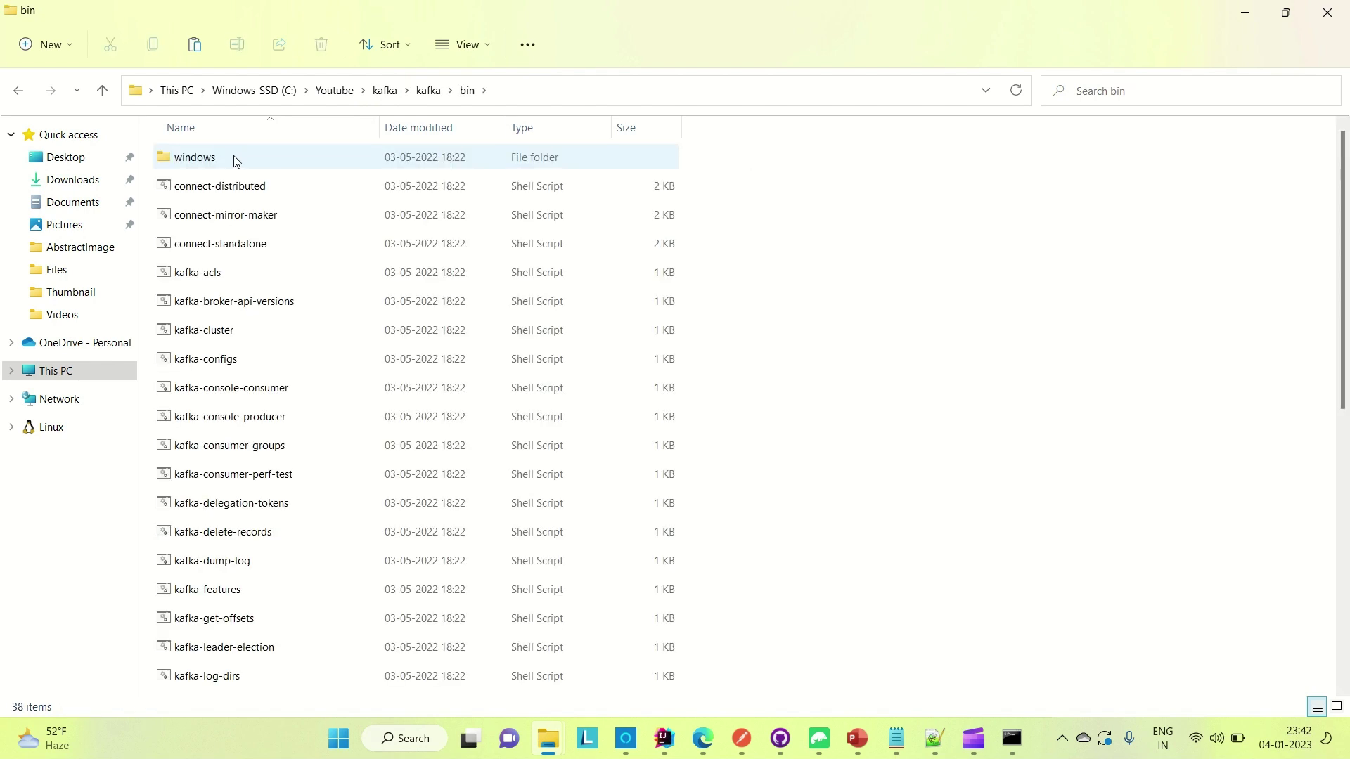
double_click(237, 162)
click(590, 90)
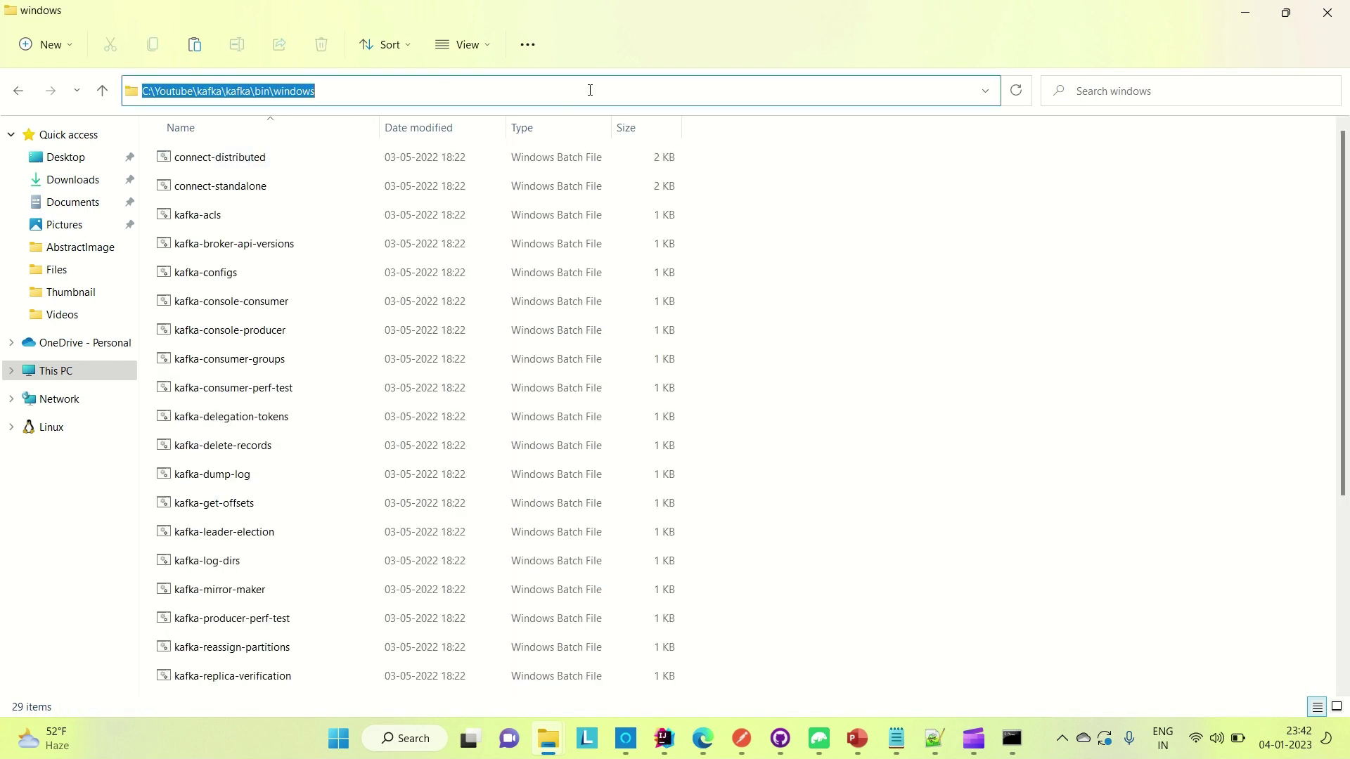
text(cms)
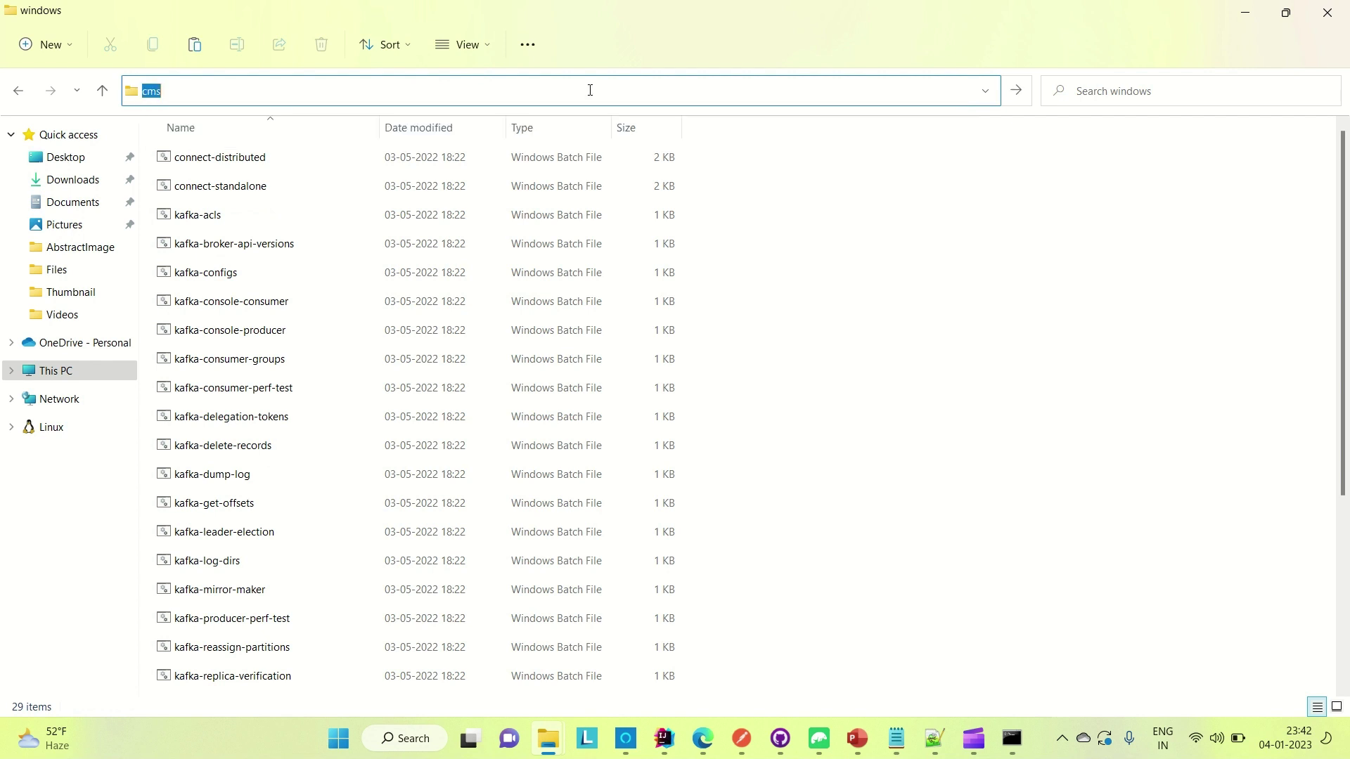
text(cmd)
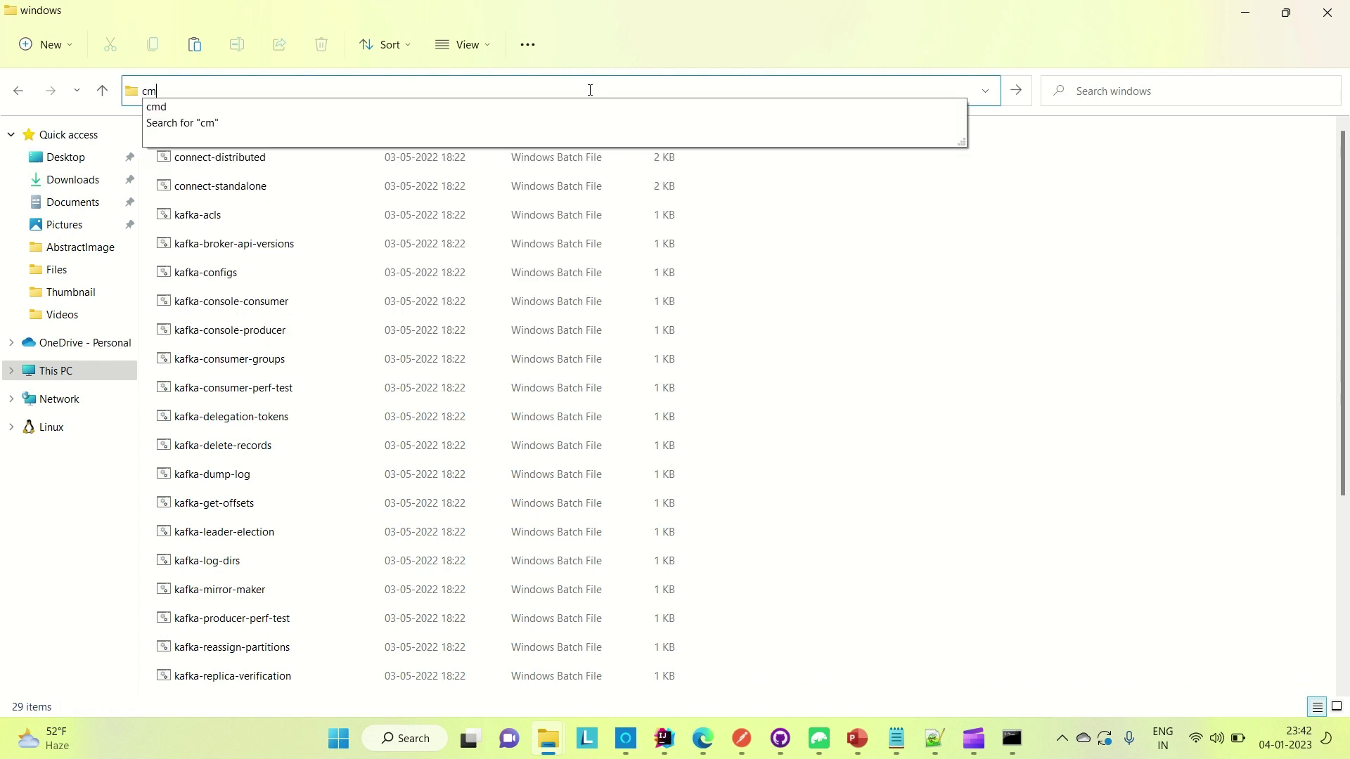
key(Return)
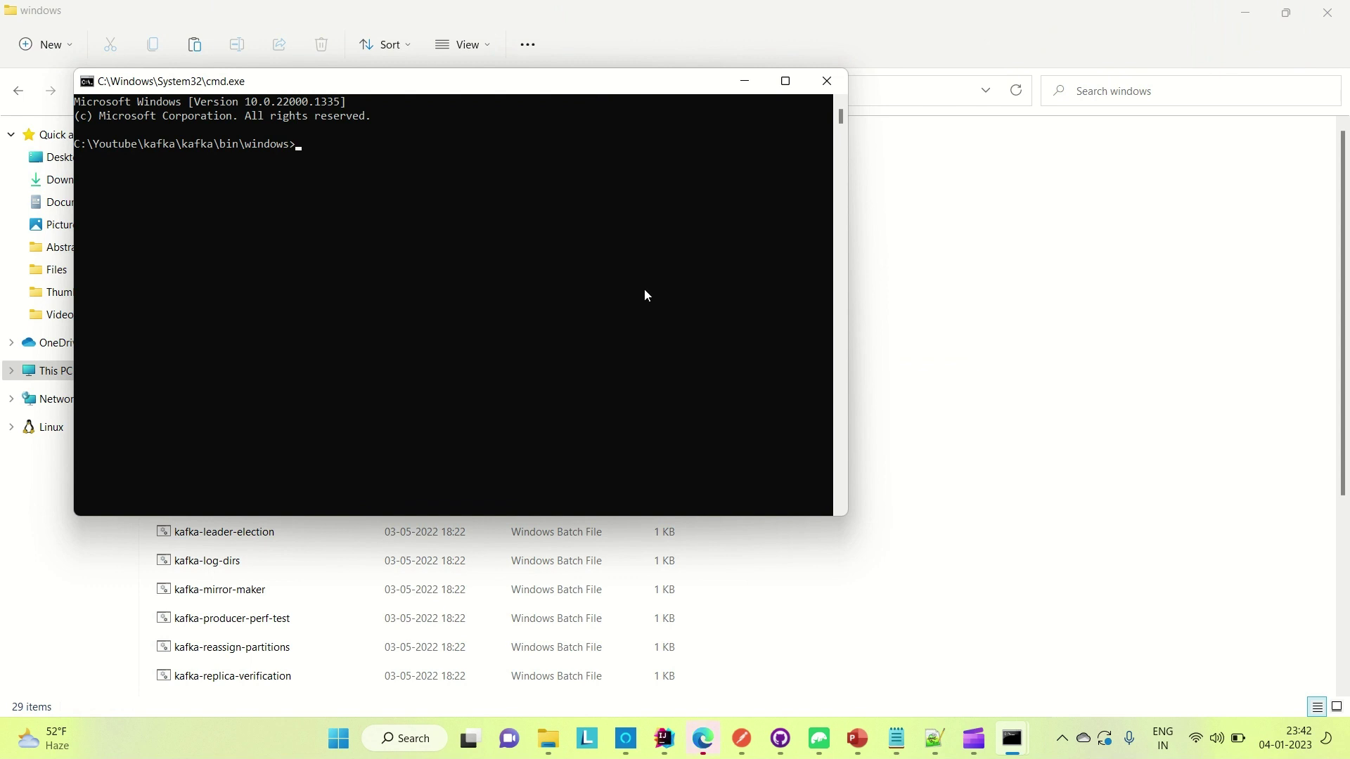
Close the two older console windows, including the tar output one, and move the new console to the lower right.
mouse_move(1006, 736)
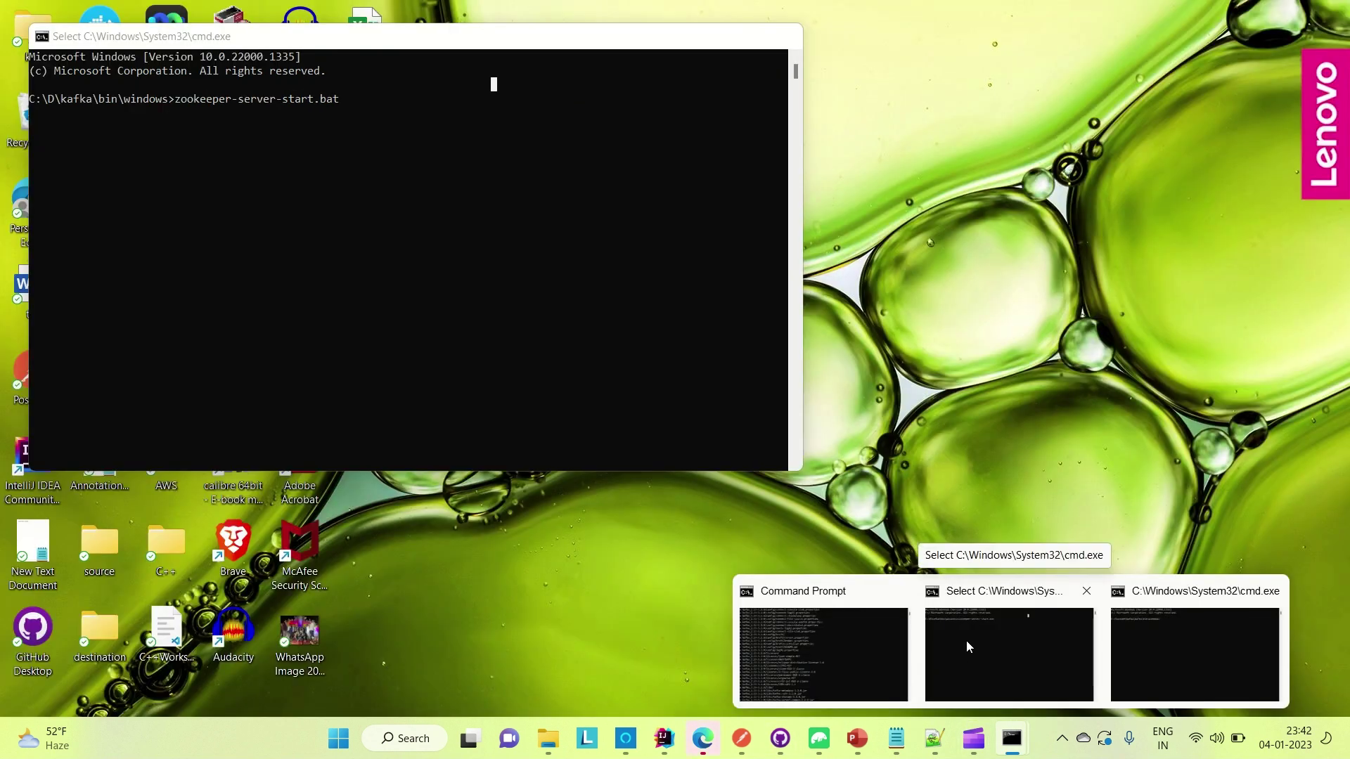
click(966, 640)
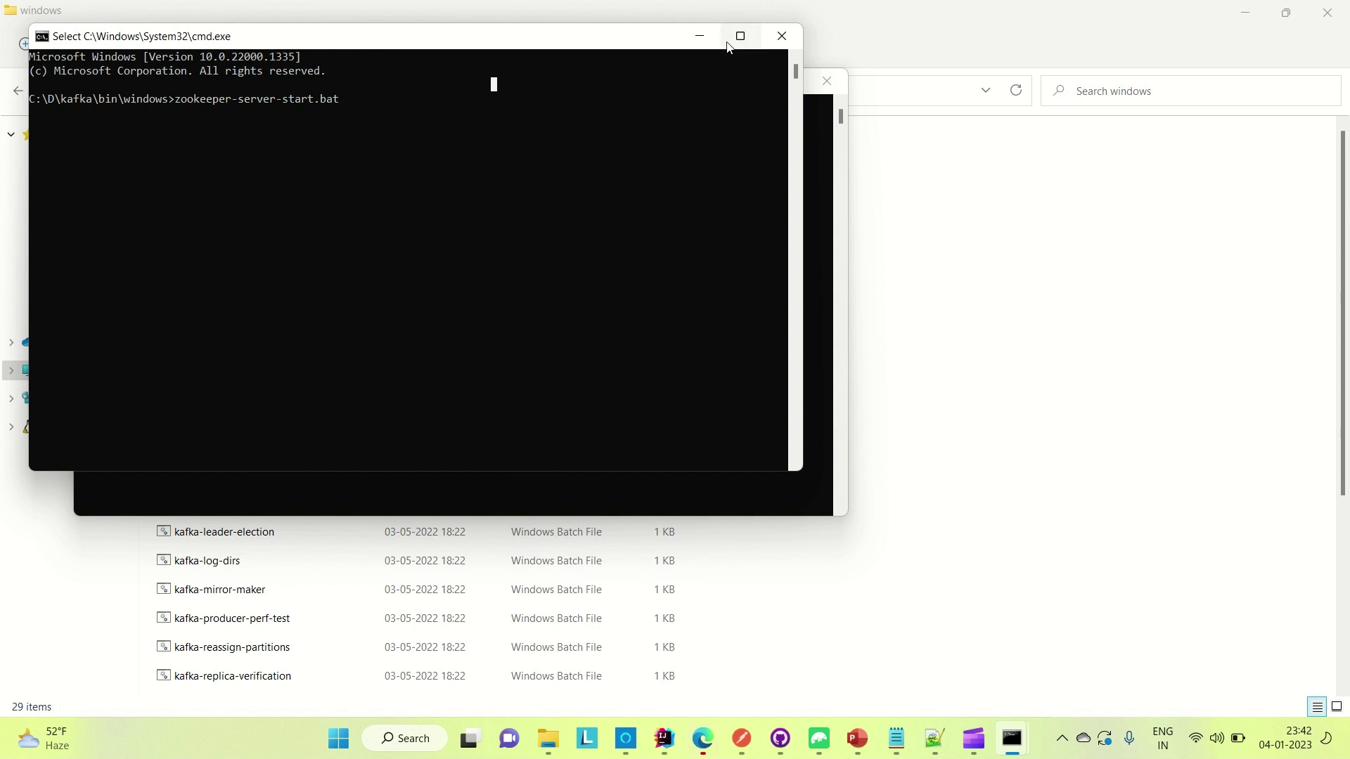
mouse_move(728, 41)
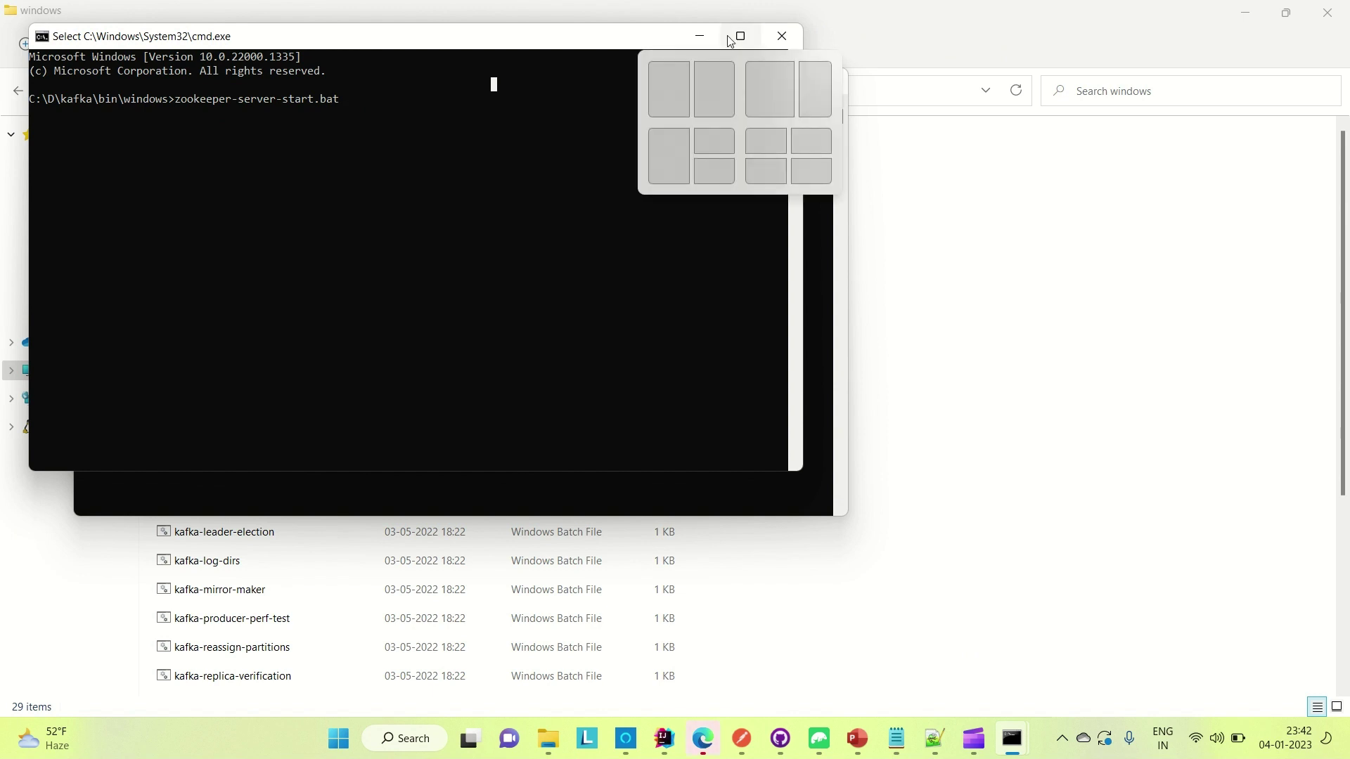
click(782, 36)
mouse_move(1023, 737)
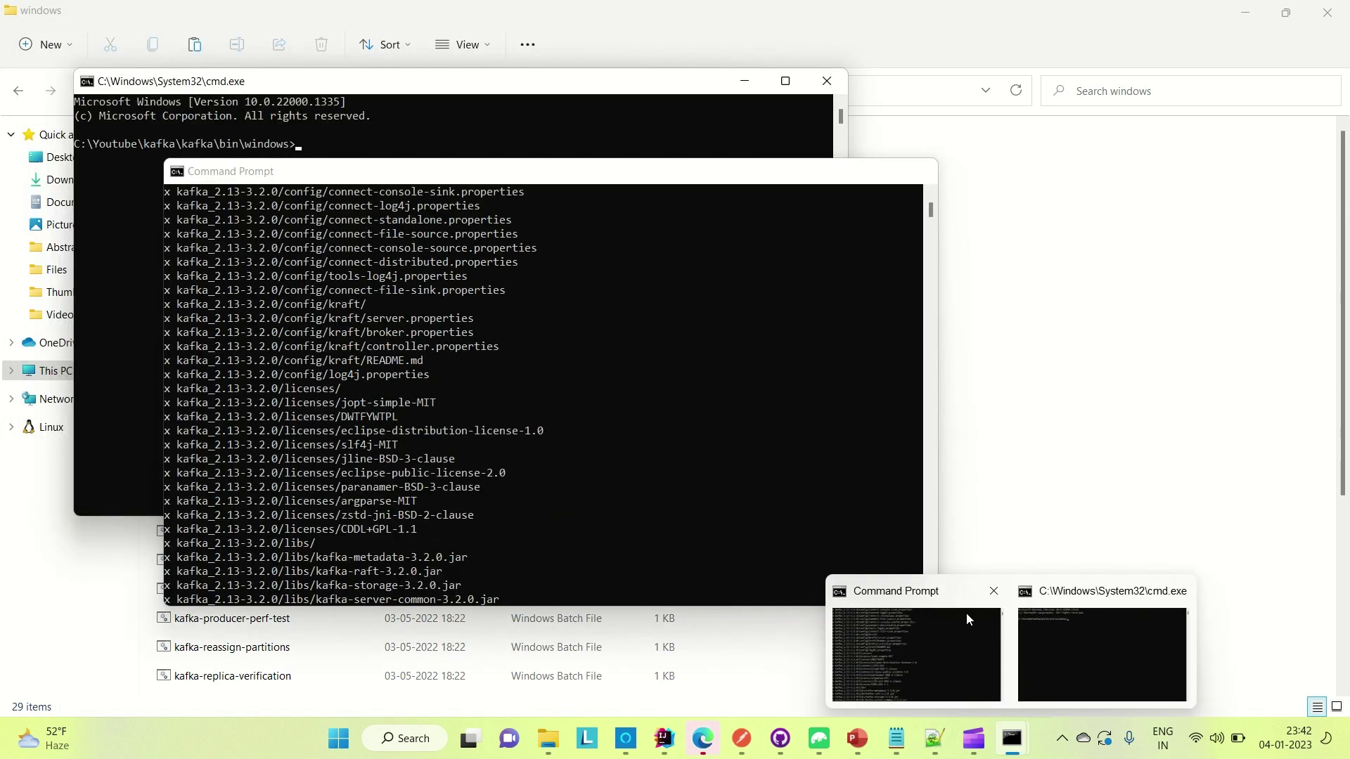
click(965, 613)
click(922, 175)
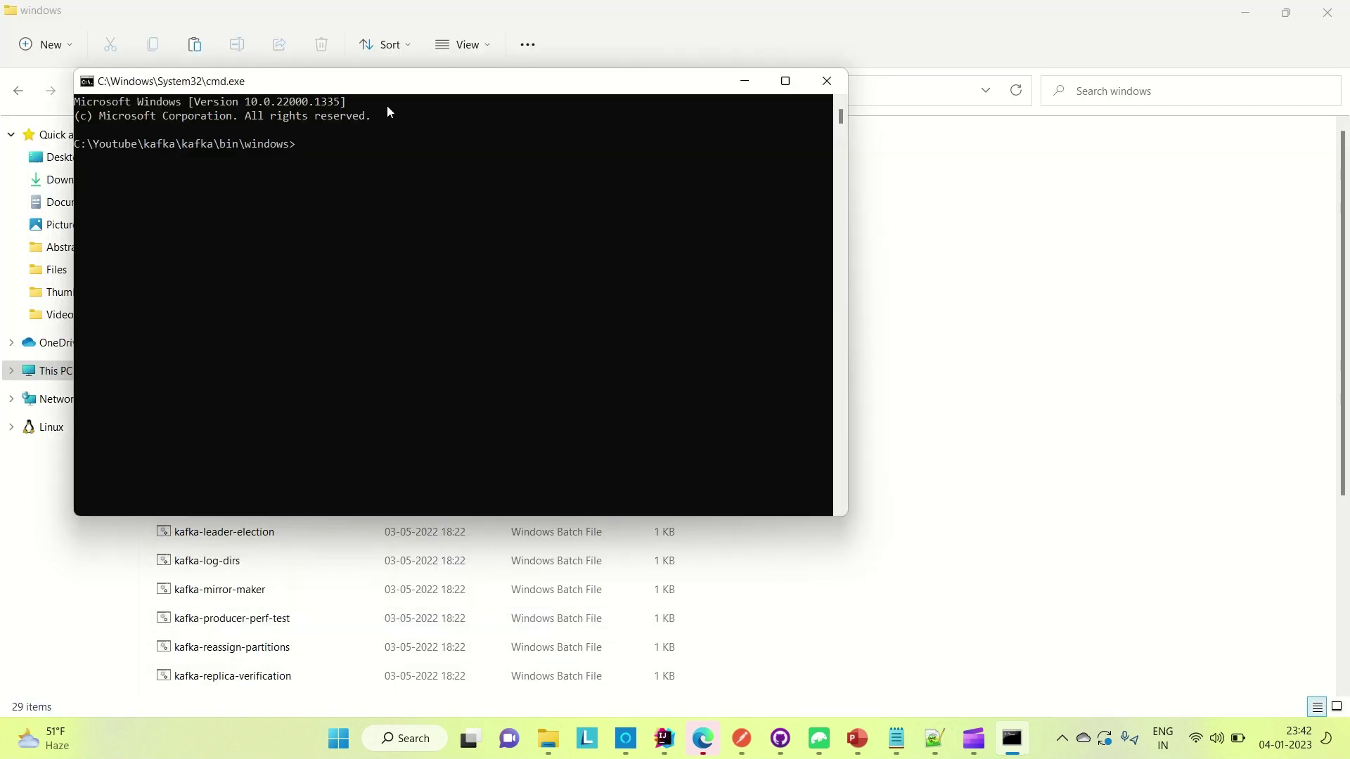
drag(425, 88, 718, 169)
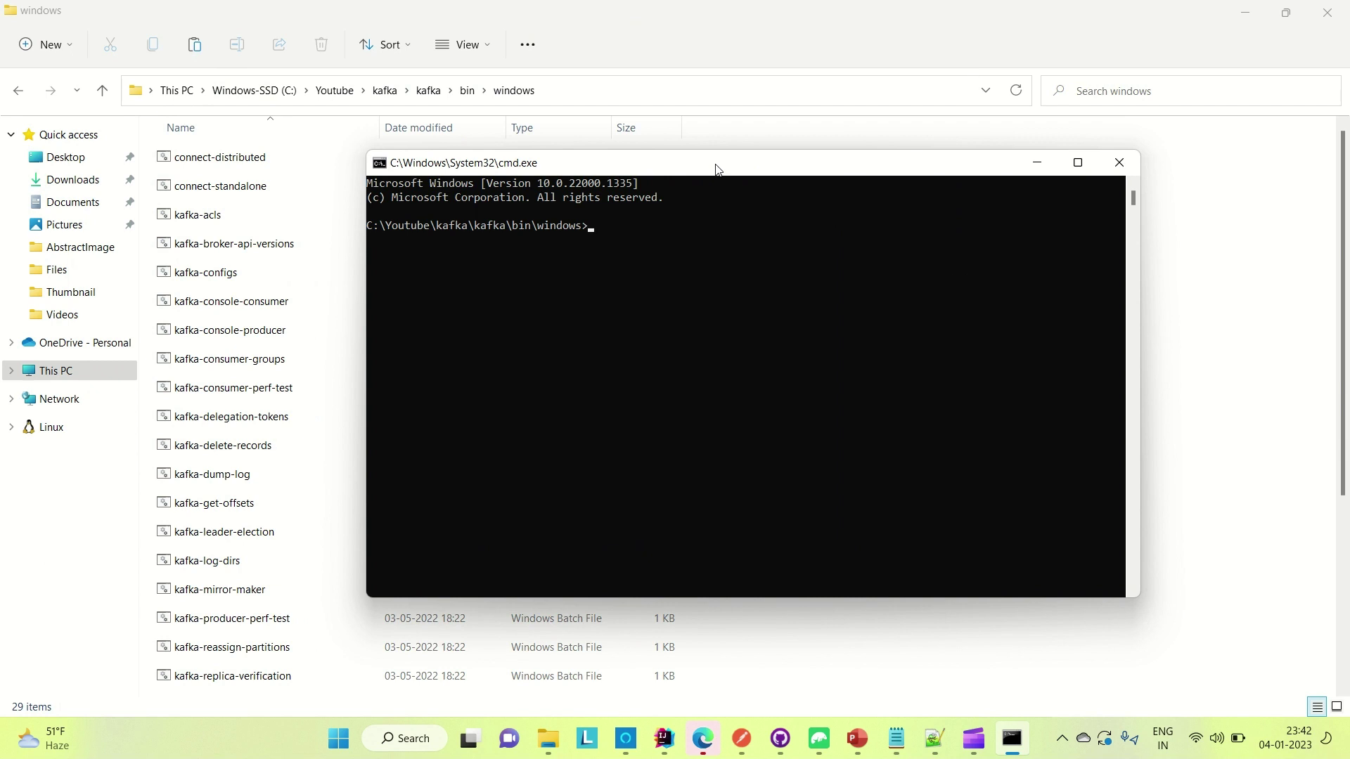
Enter zookeeper-server-start.bat at the prompt without running it, and bring up the kafka1 notes.
text(zookeeper-server-start.bat)
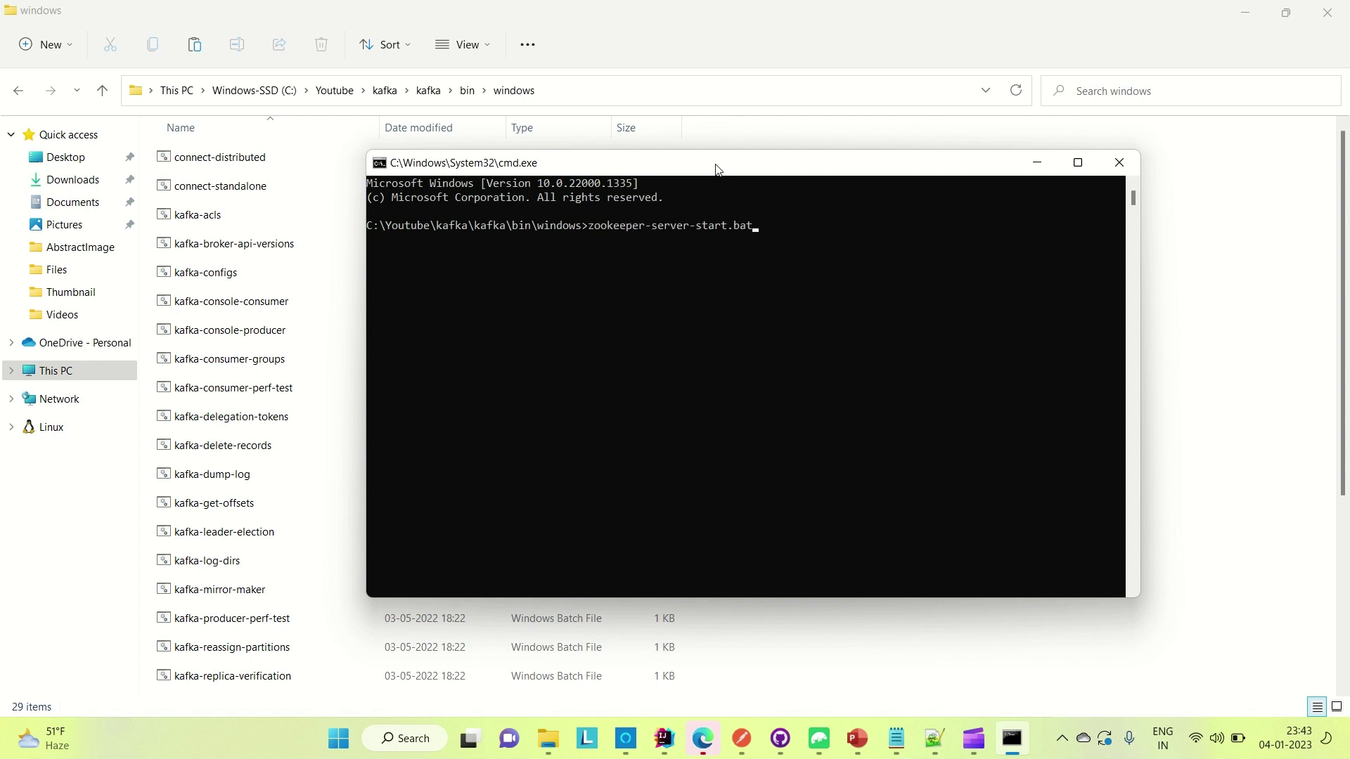
mouse_move(903, 737)
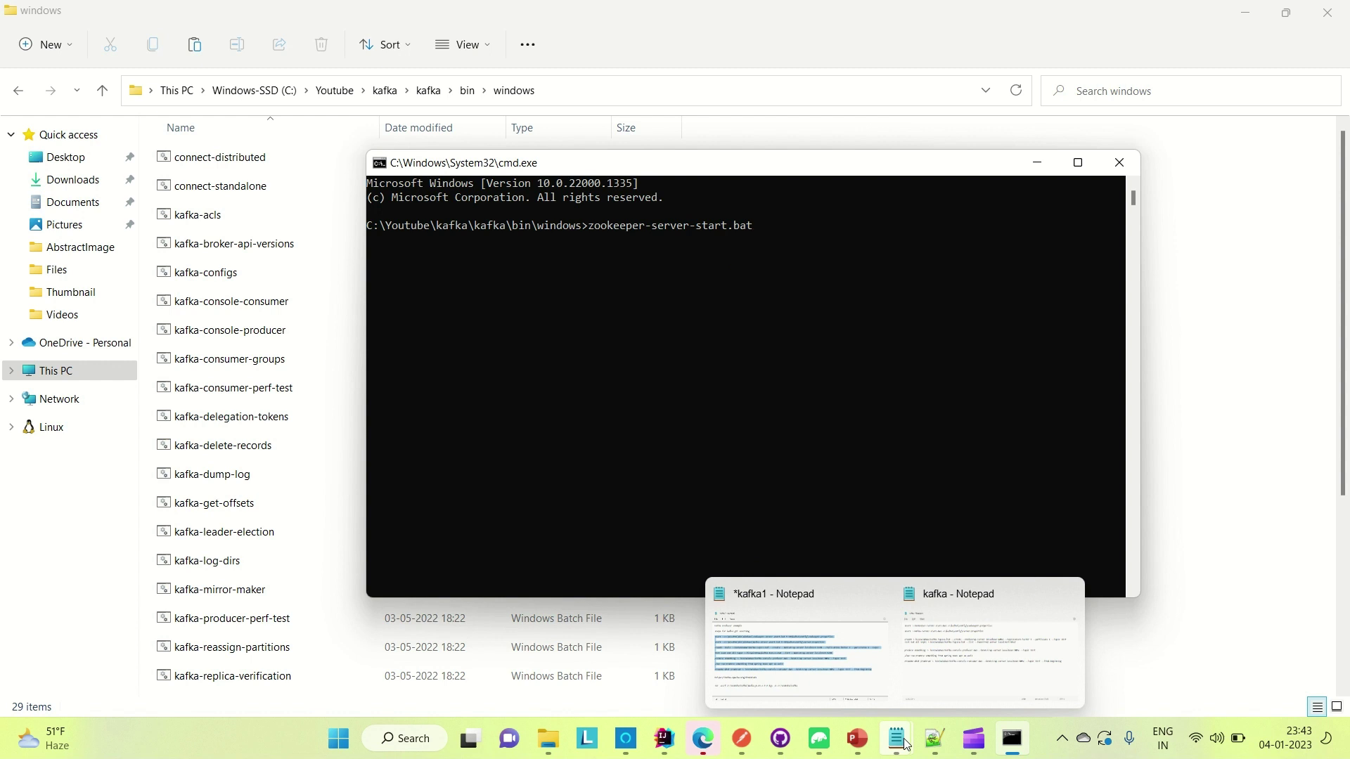
mouse_move(847, 664)
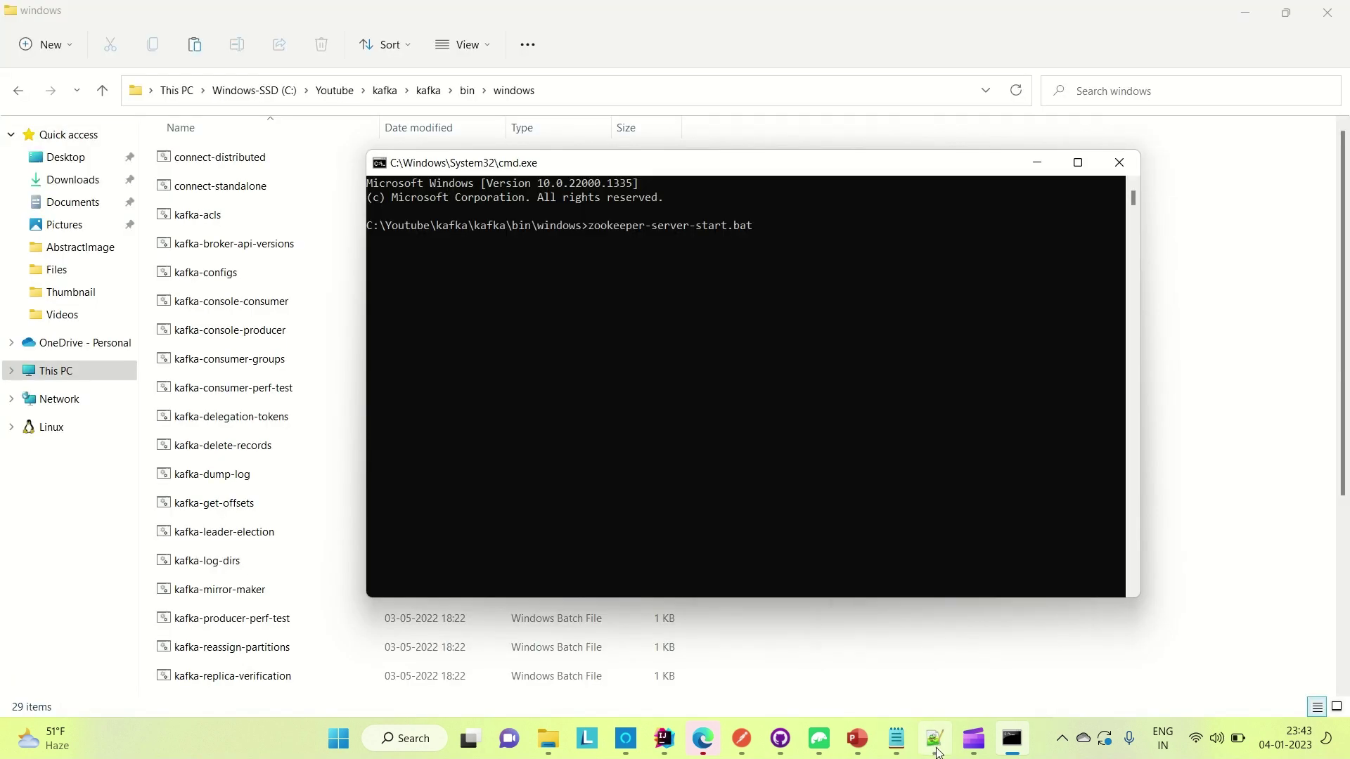
Select the zookeeper.properties path on line 3 of the notes, then return to the bin\windows folder.
click(933, 738)
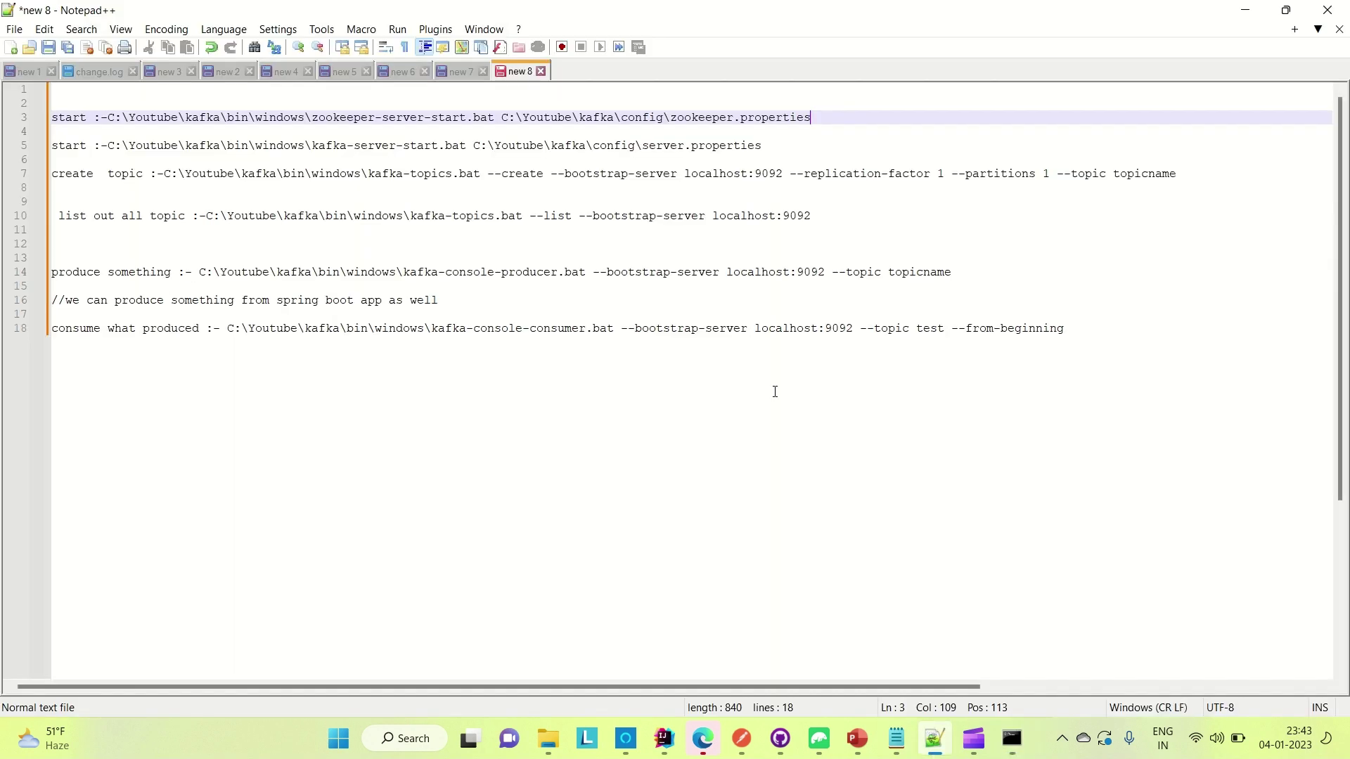
drag(501, 118, 821, 116)
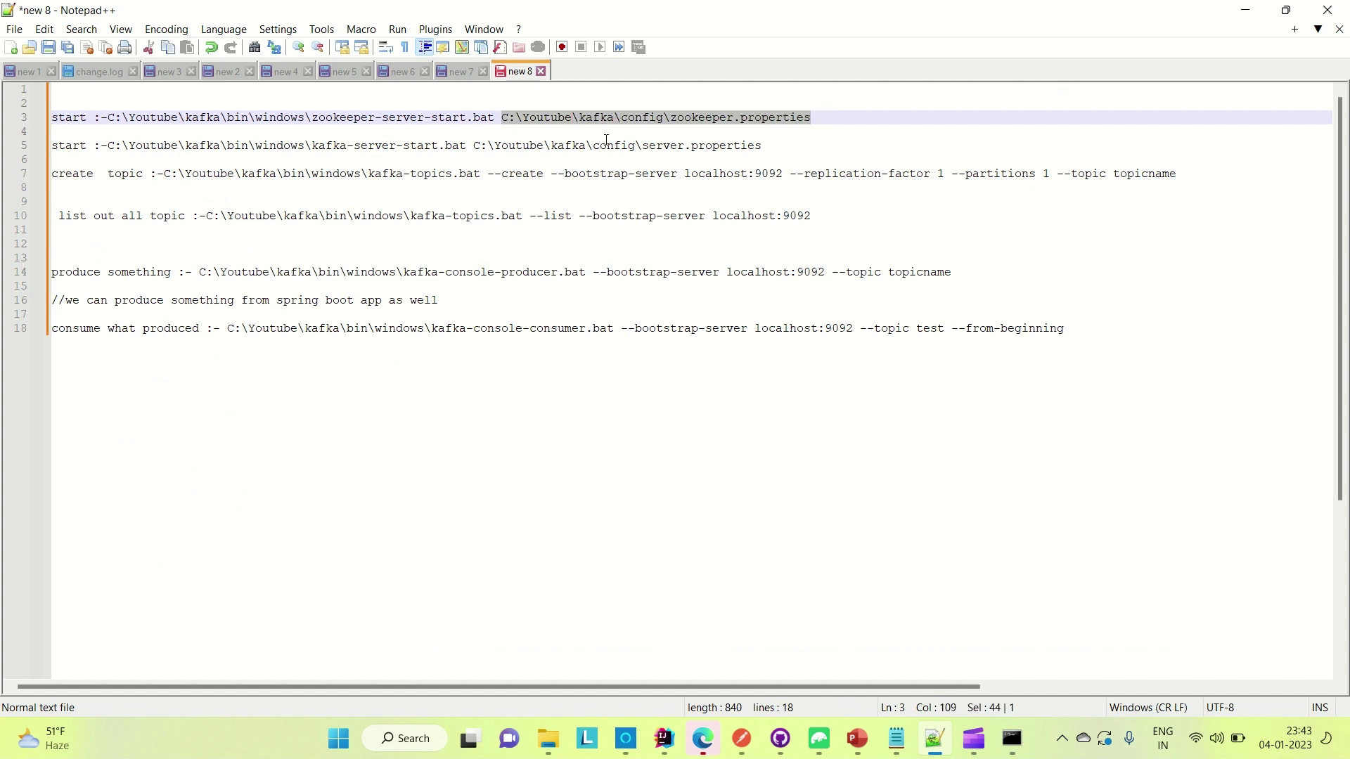
click(548, 738)
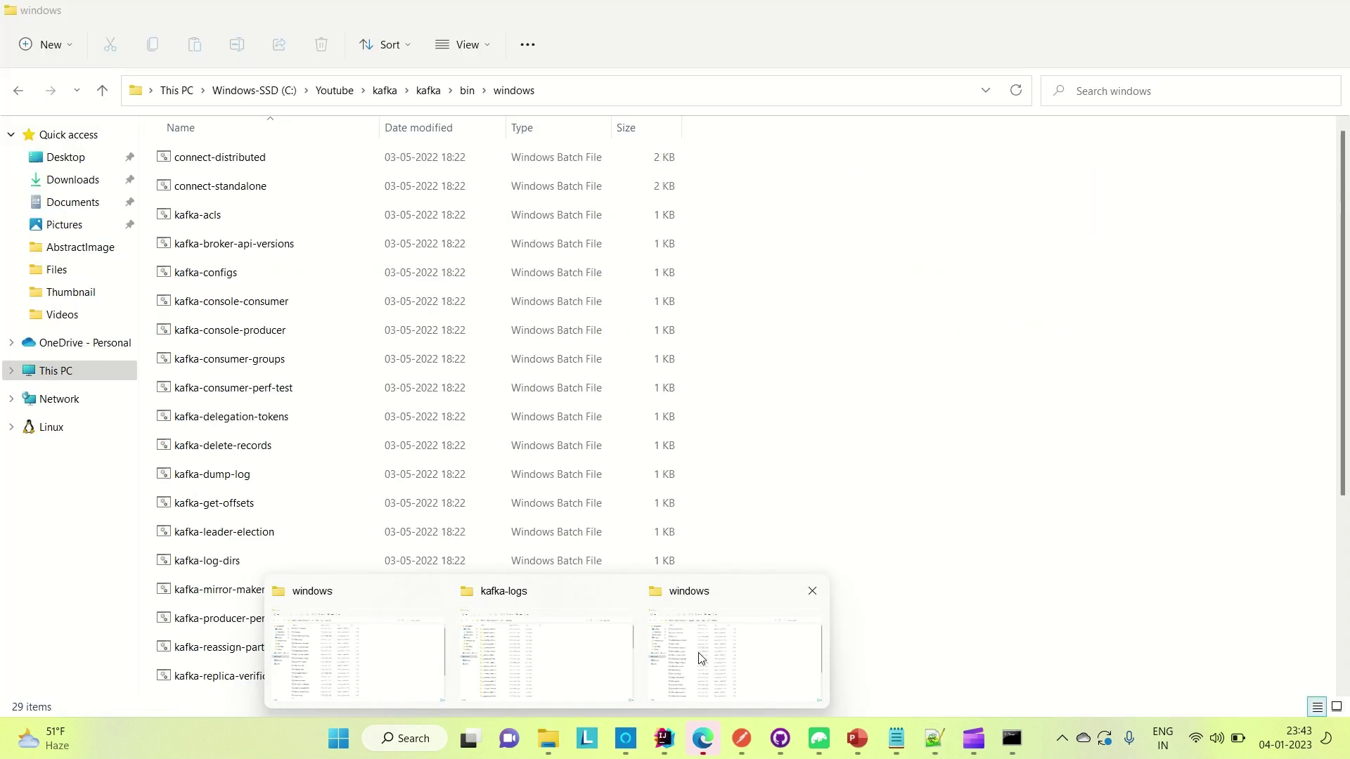
click(698, 656)
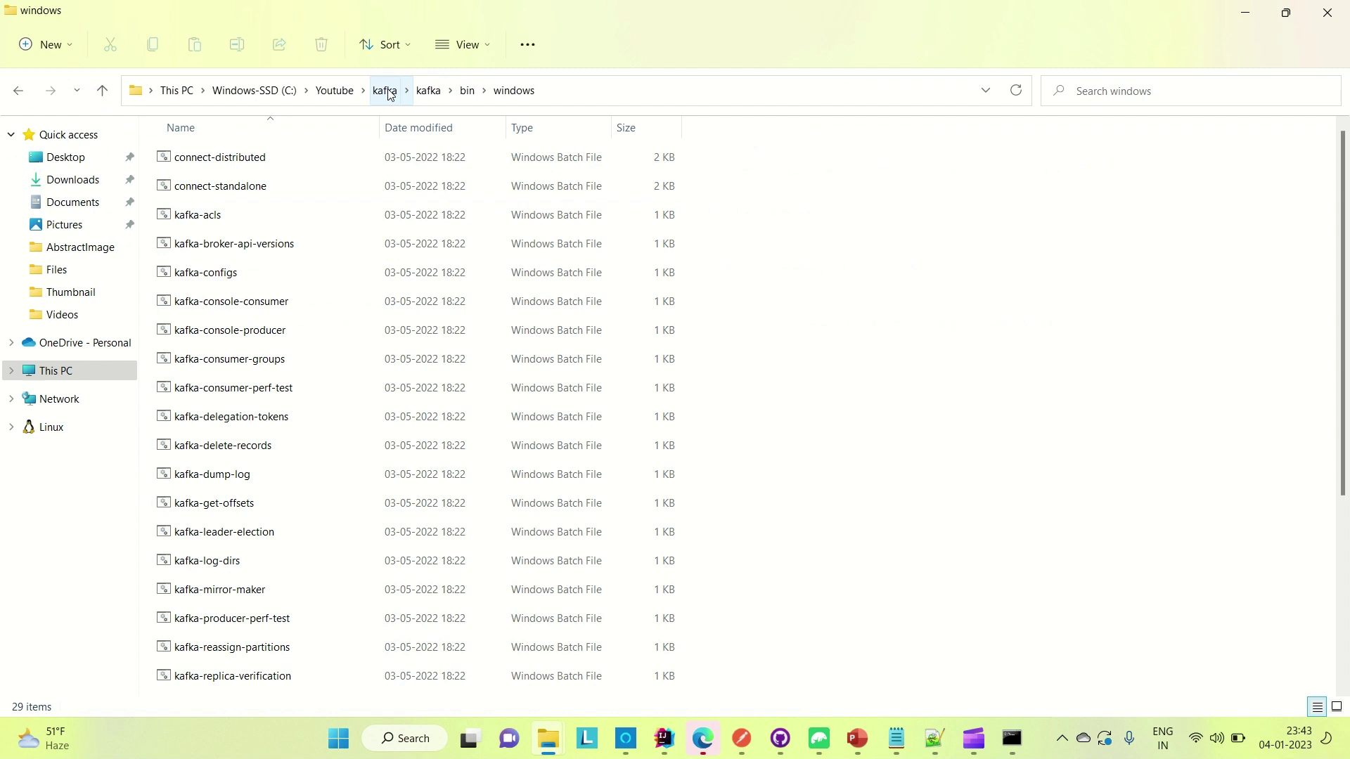
Open kafka\kafka\config and copy its full path, C:\Youtube\kafka\kafka\config.
click(428, 90)
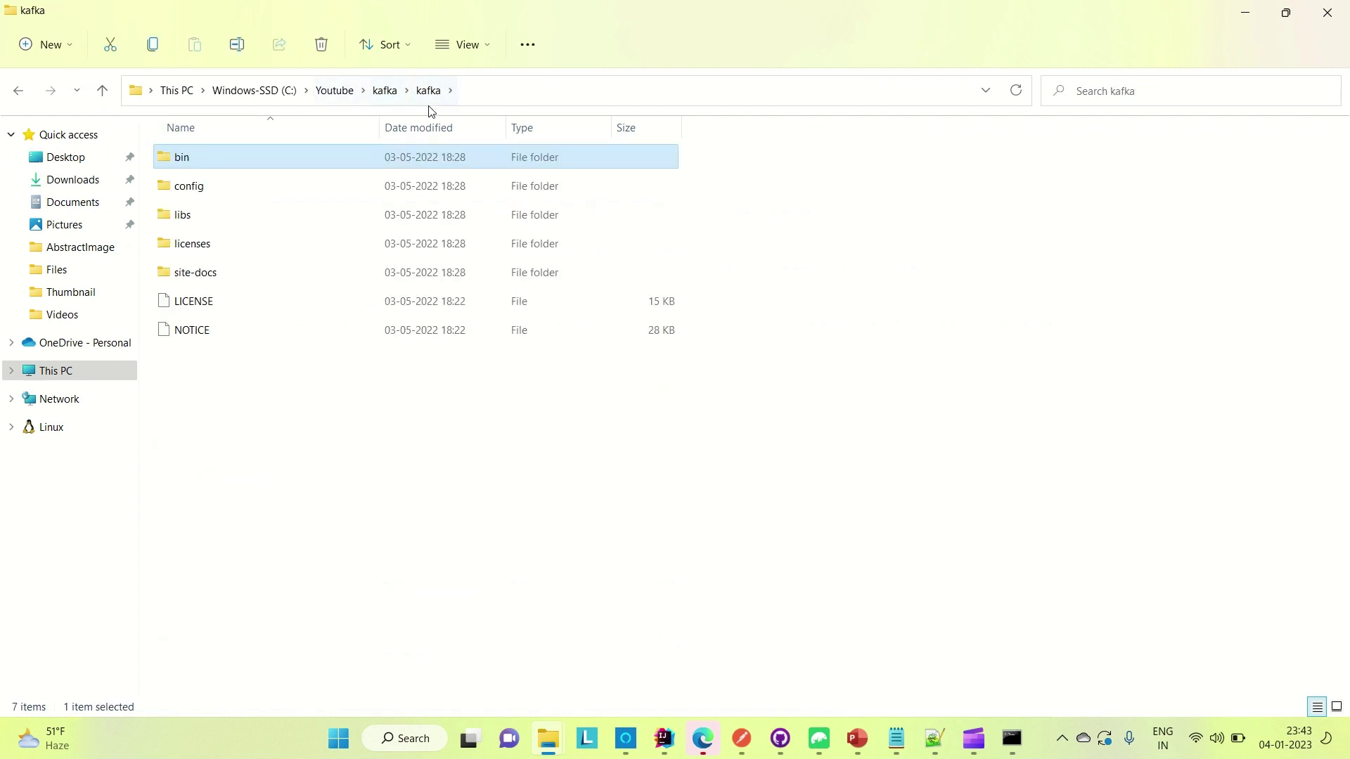
double_click(210, 190)
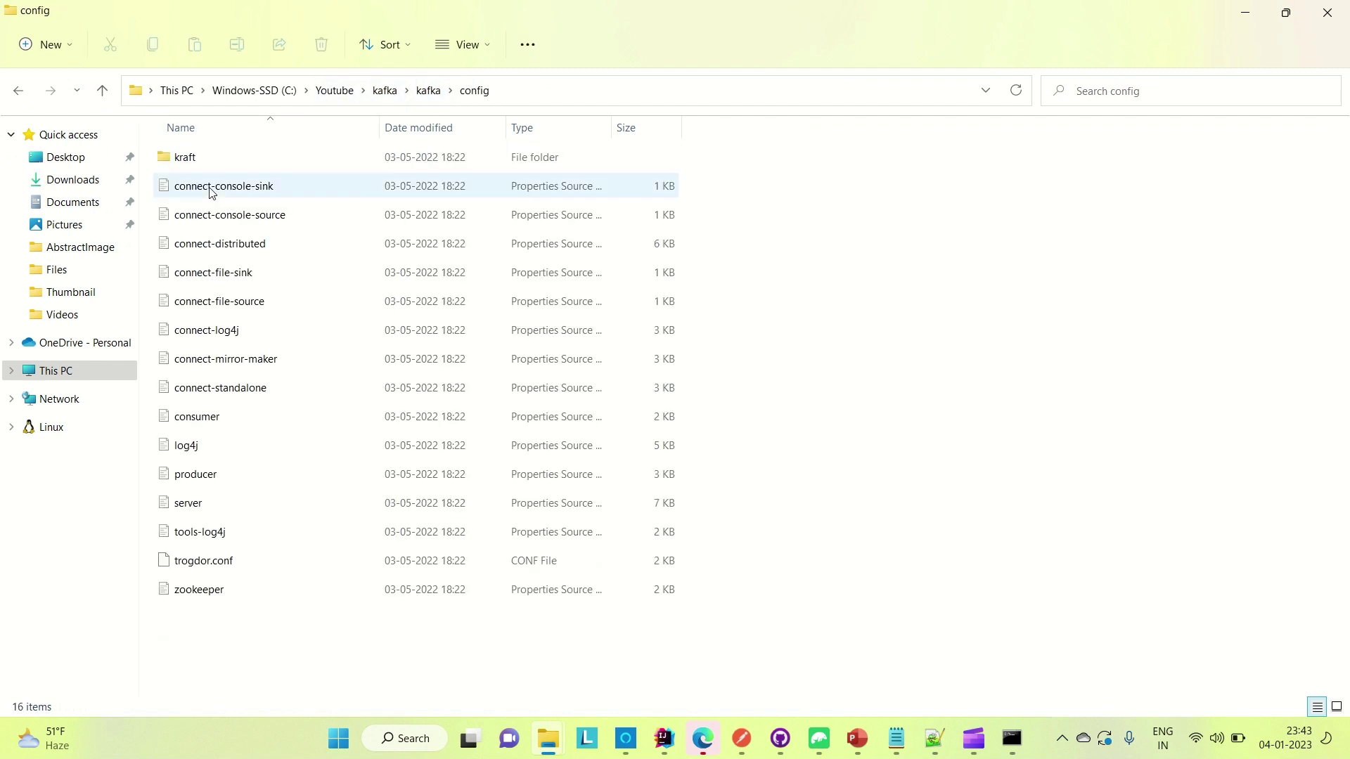
click(536, 96)
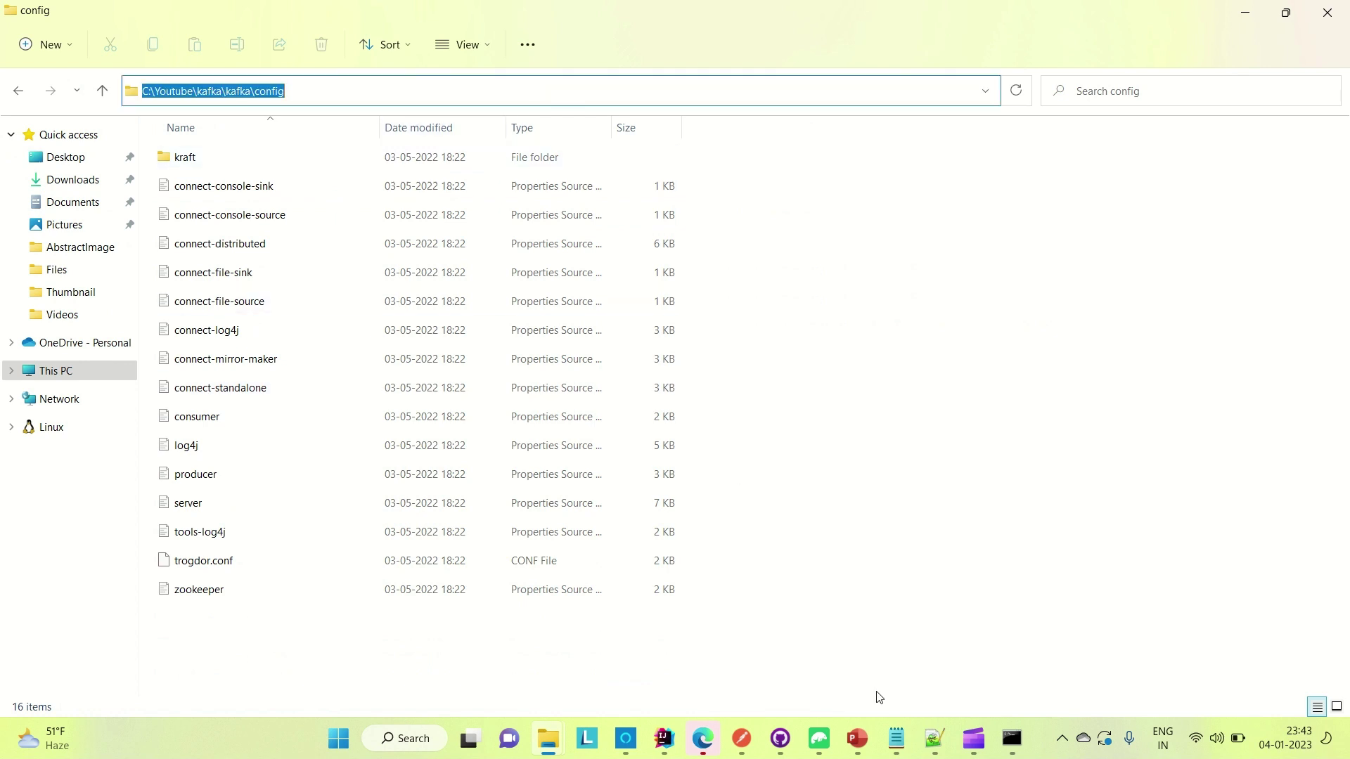
mouse_move(870, 749)
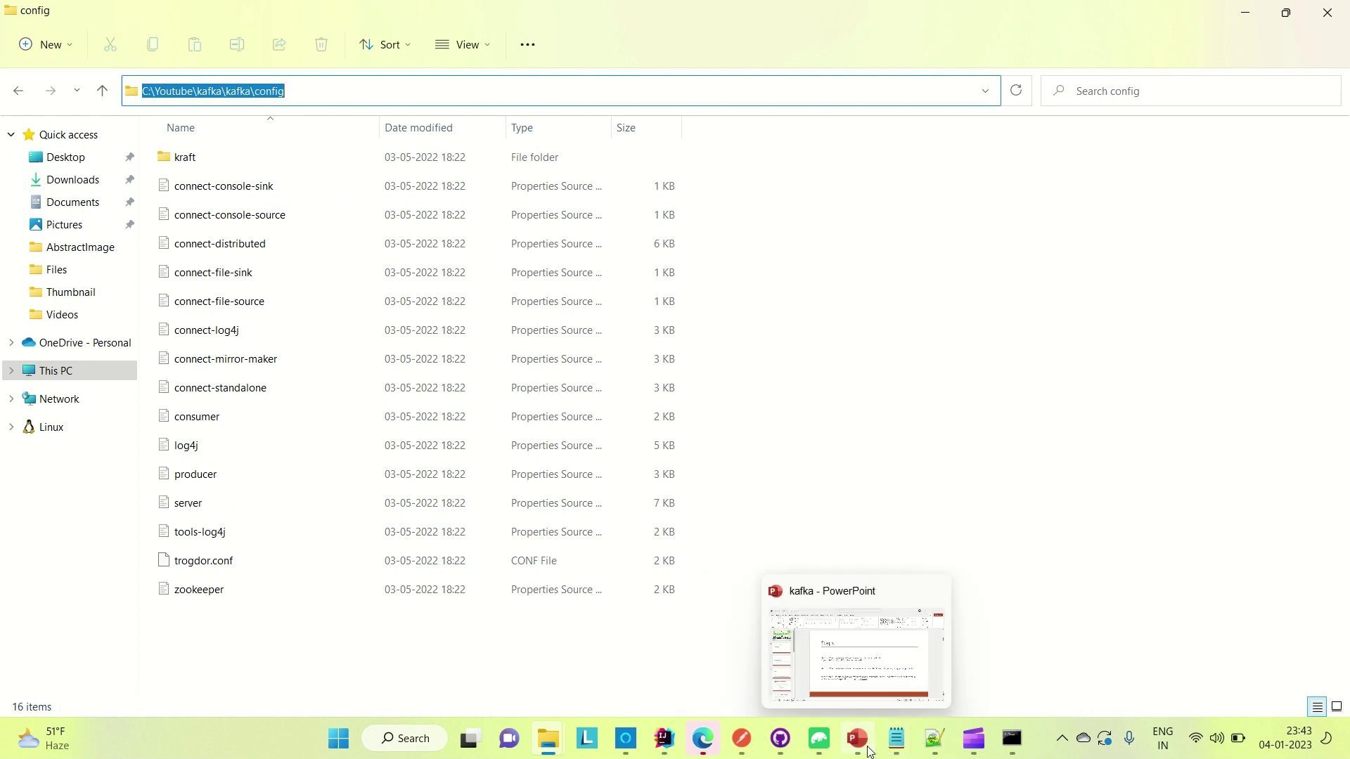
click(934, 740)
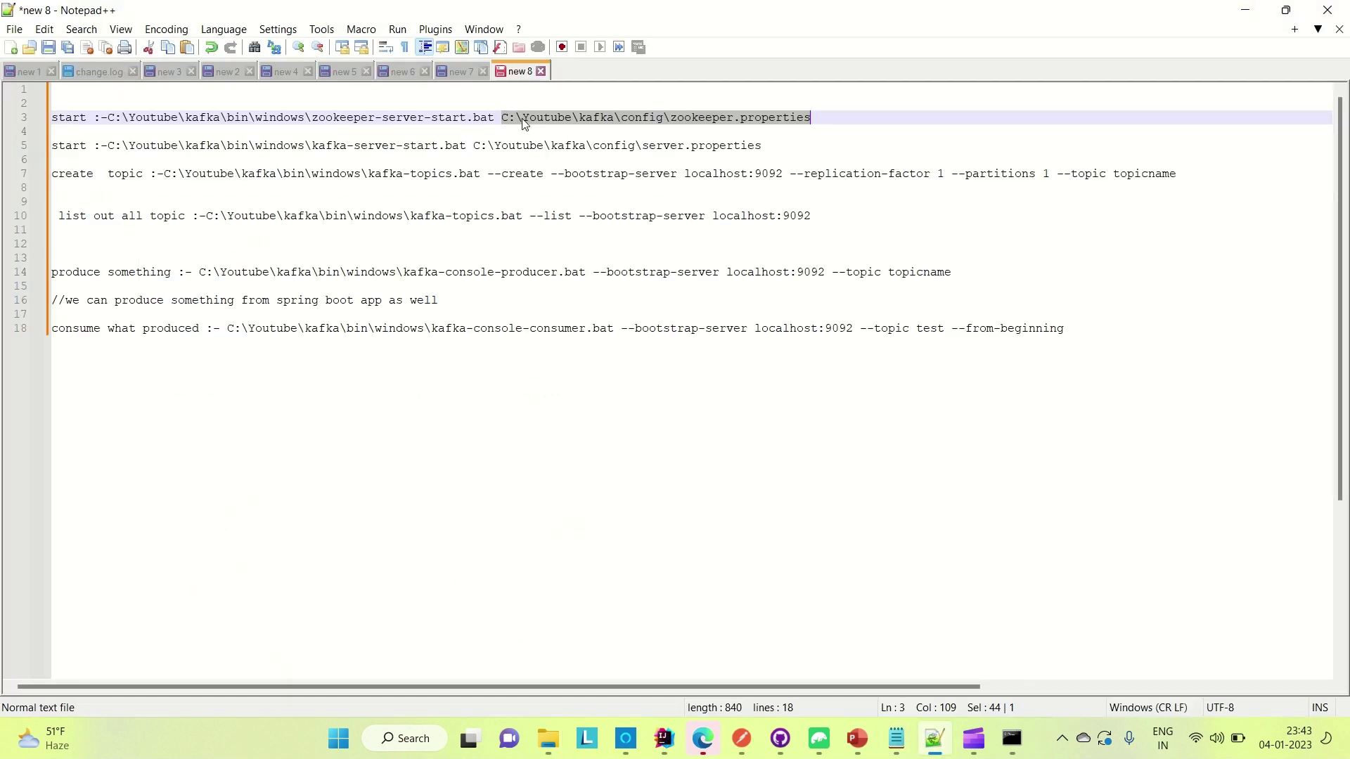
Replace the old config path on line 3 with C:\Youtube\kafka\kafka\config\.
click(722, 127)
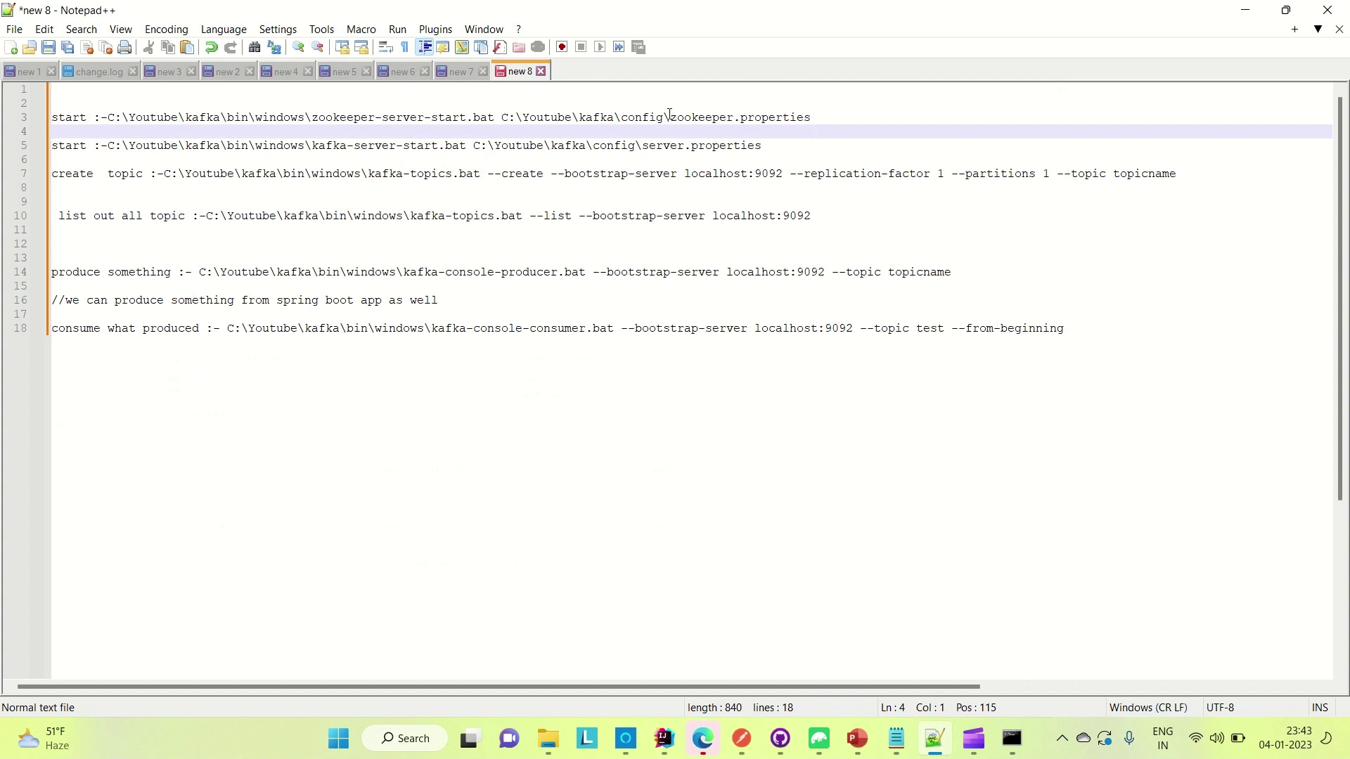
drag(670, 117, 503, 116)
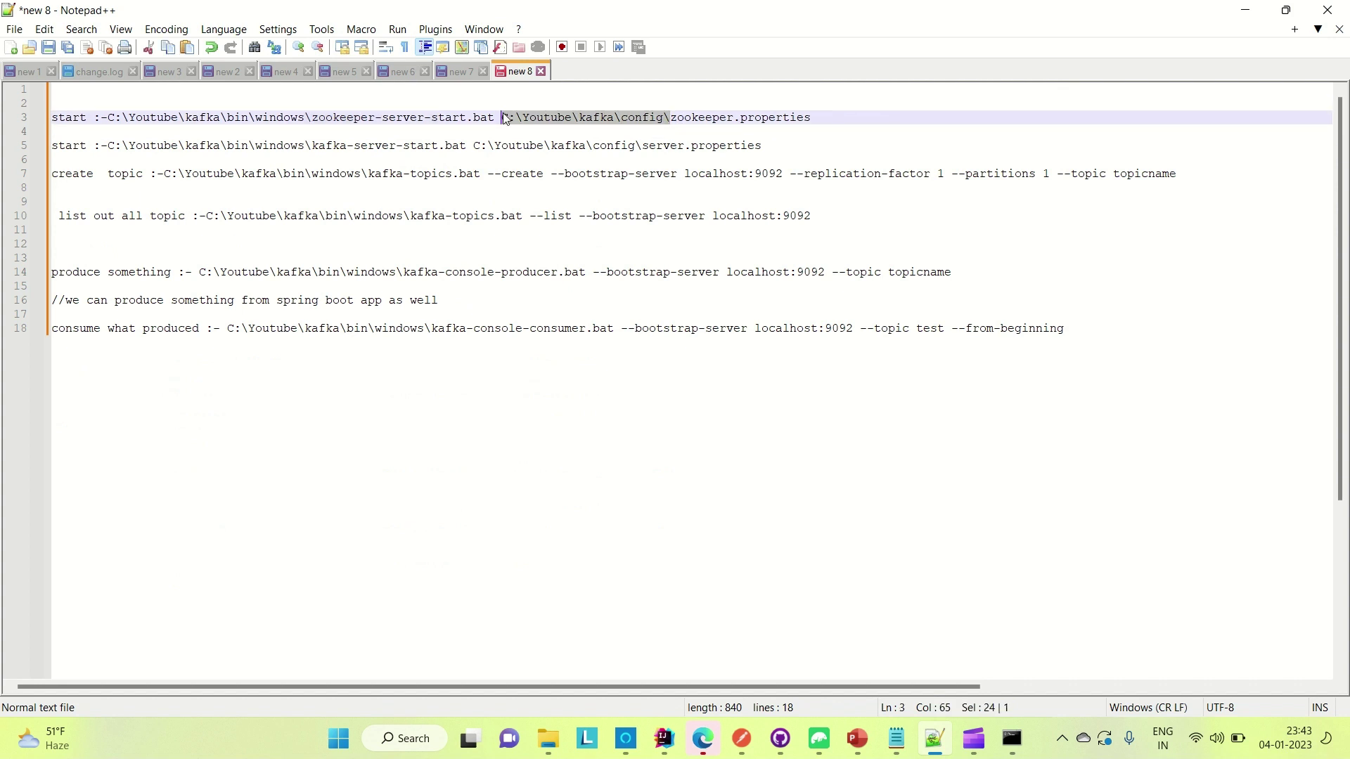
text(C:\Youtube\kafka\kafka\config)
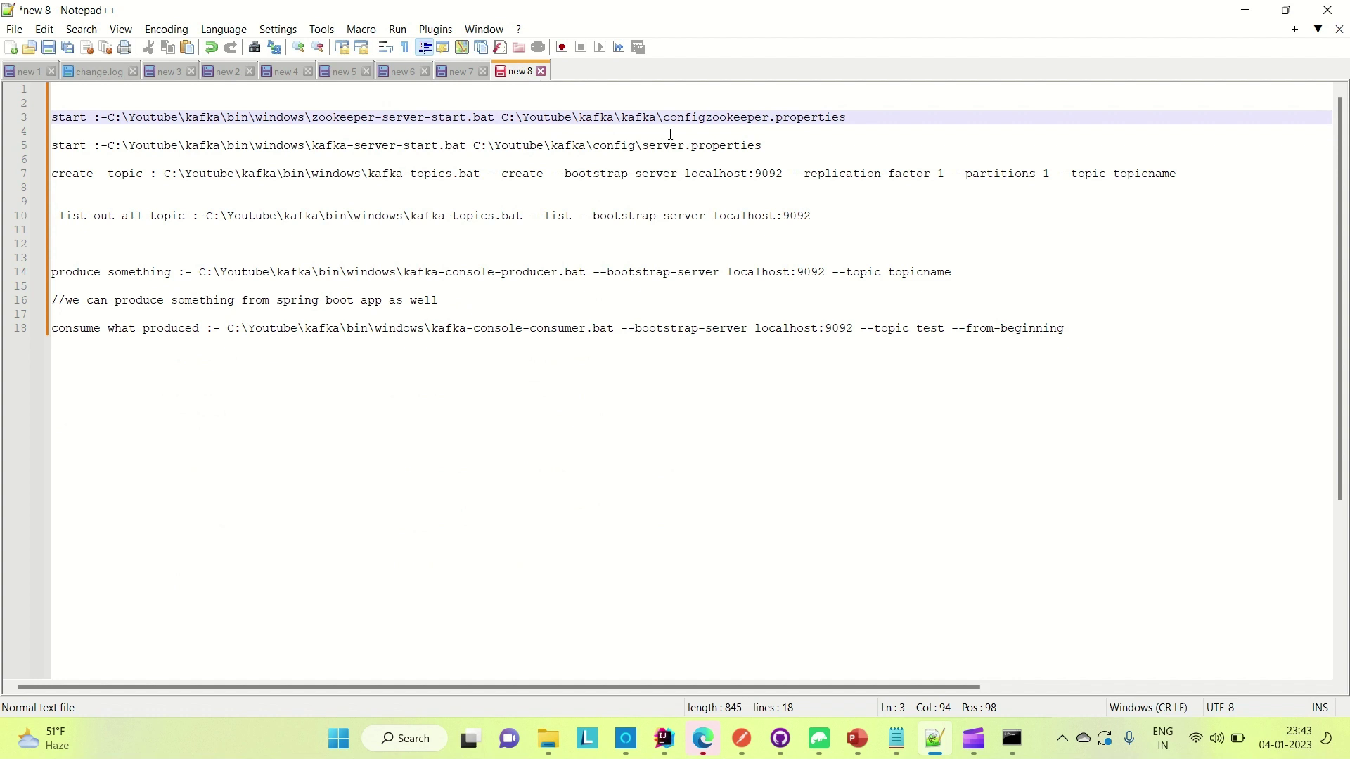
text(\)
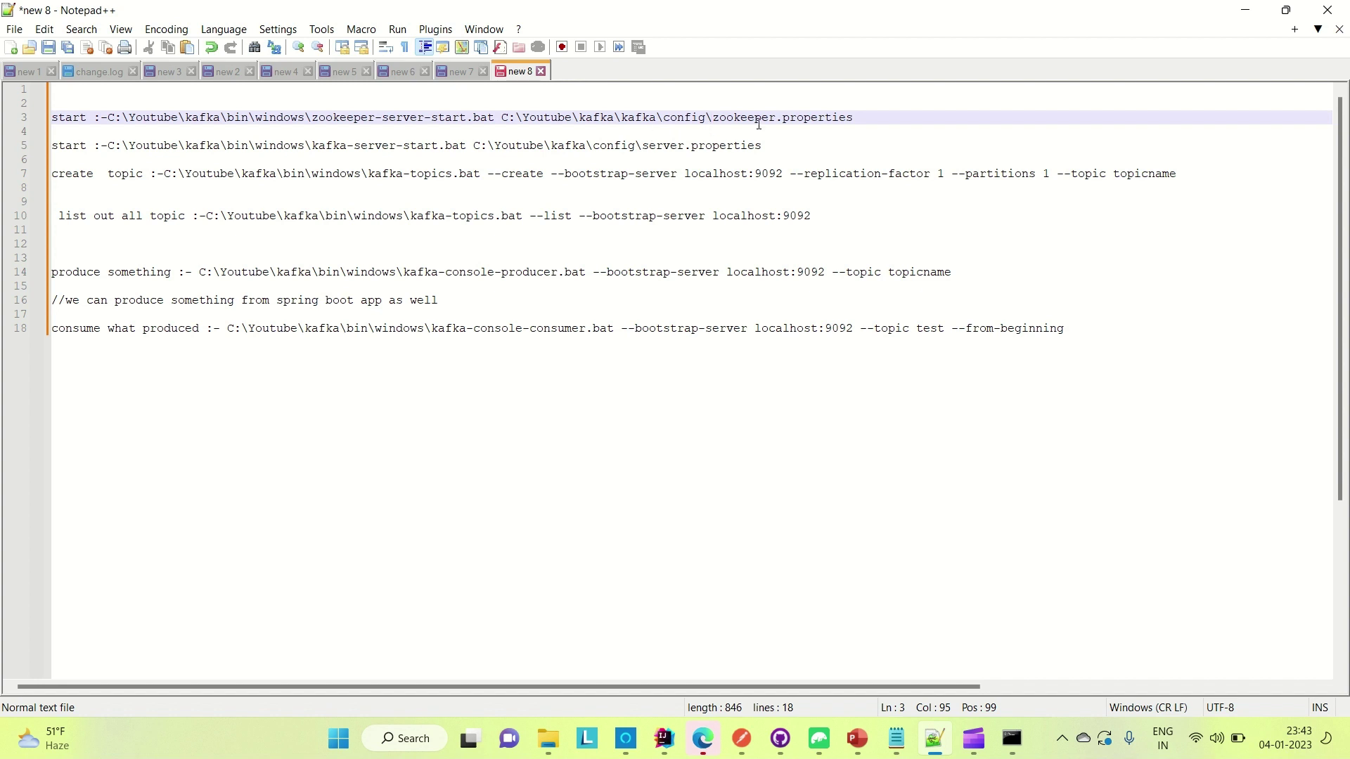
Select the full C:\Youtube\kafka\kafka\config\zookeeper.properties path on line 3.
drag(870, 117, 501, 116)
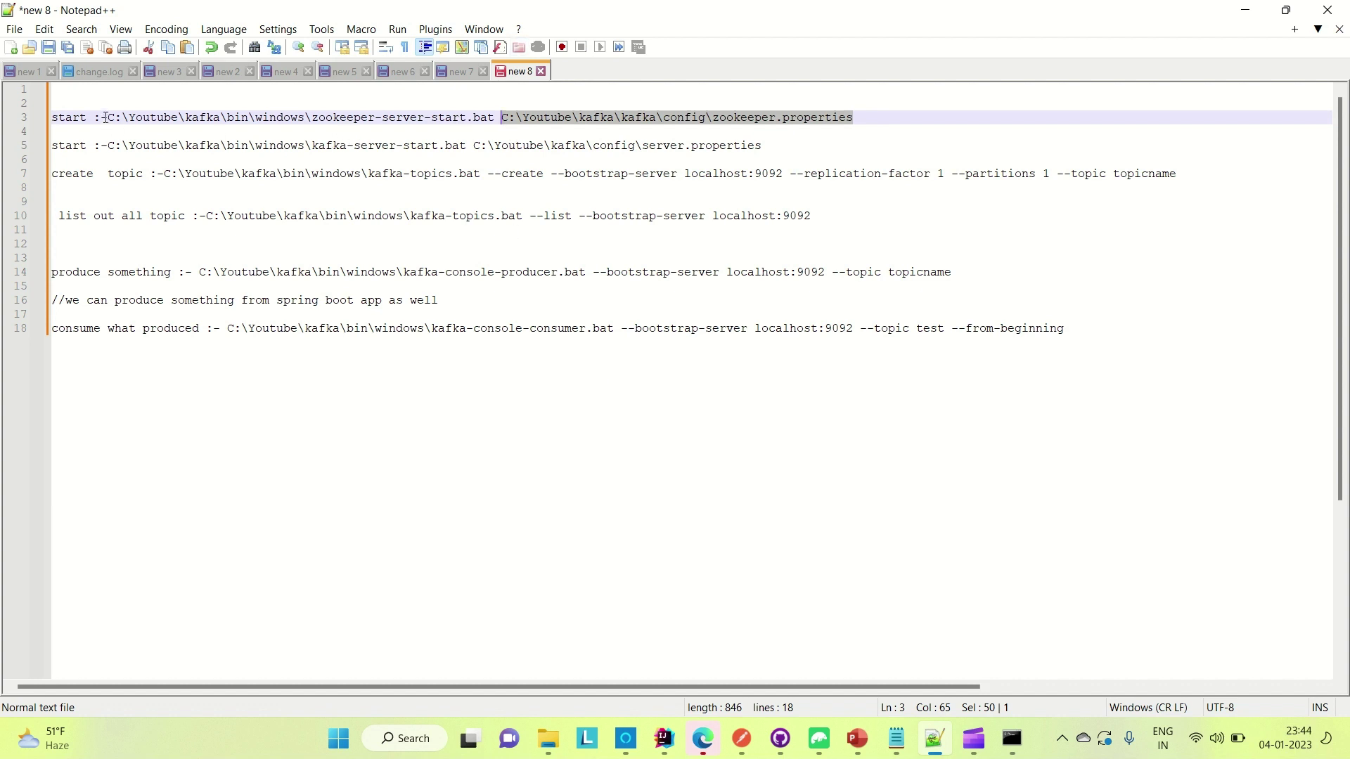
drag(105, 118, 496, 115)
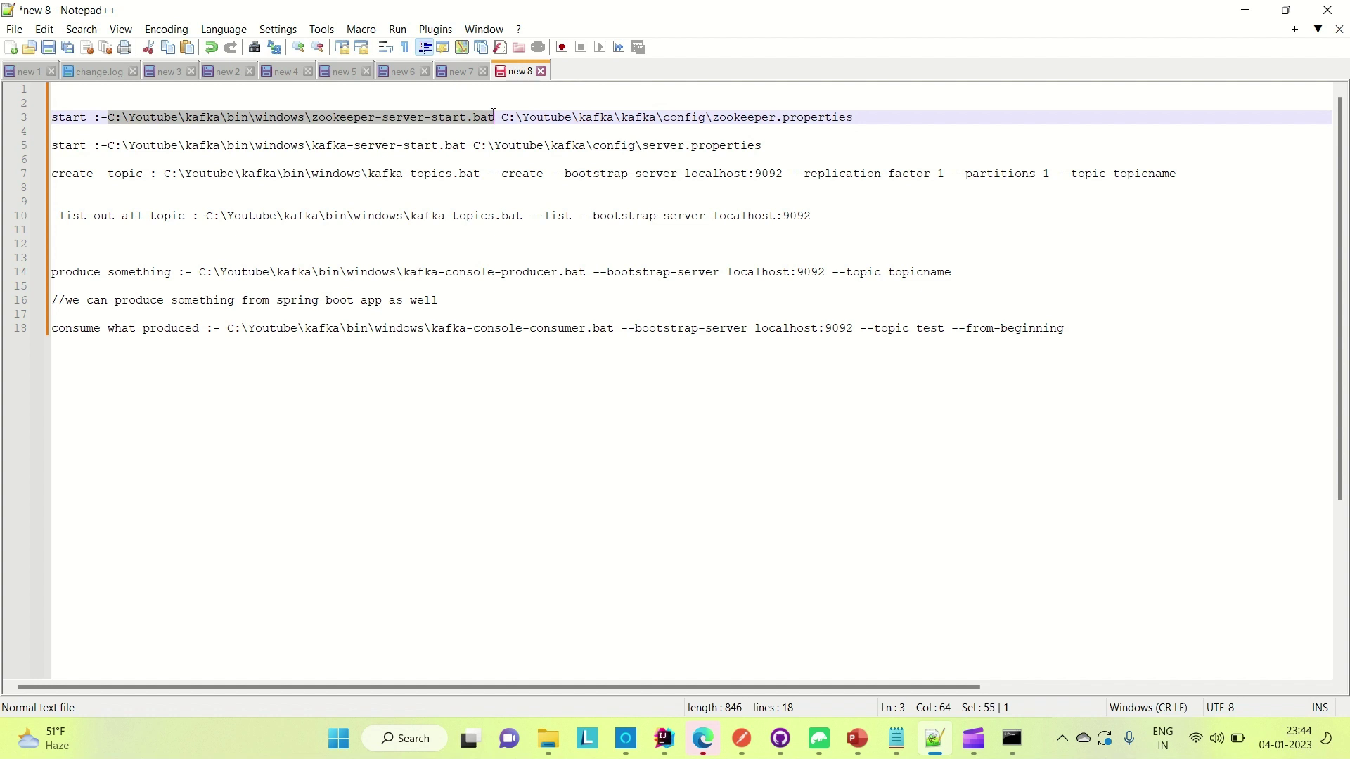
click(308, 118)
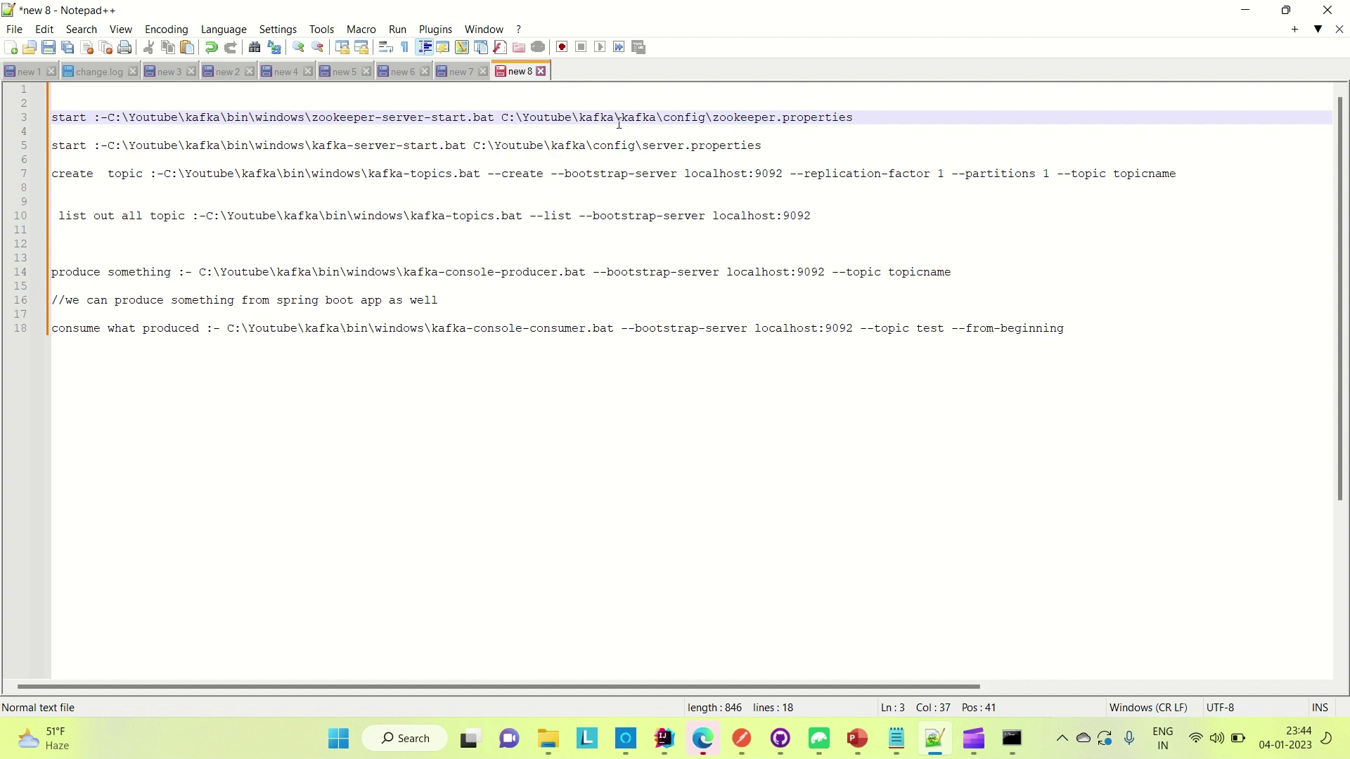
drag(866, 117, 504, 114)
key(ctrl+c)
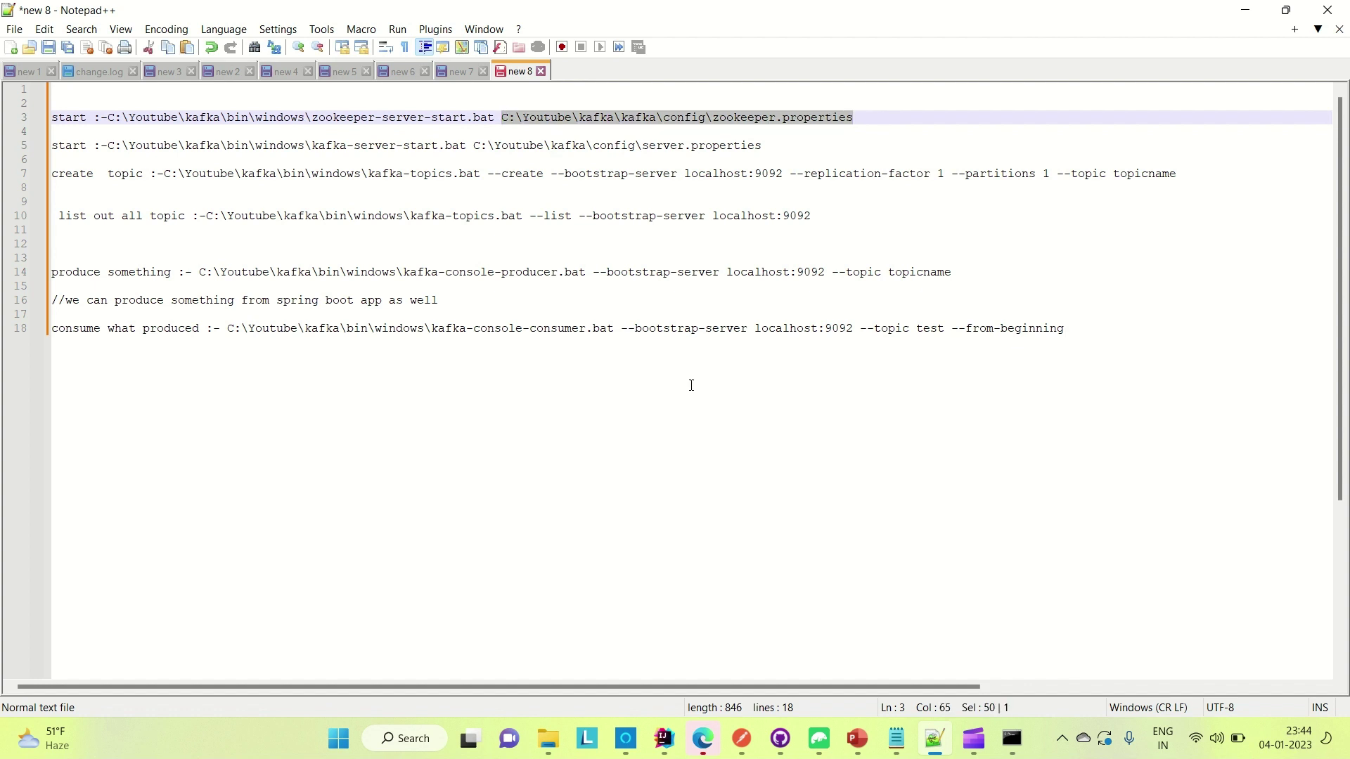
Run zookeeper-server-start.bat with the pasted zookeeper.properties path, then minimize the ZooKeeper console.
click(1012, 738)
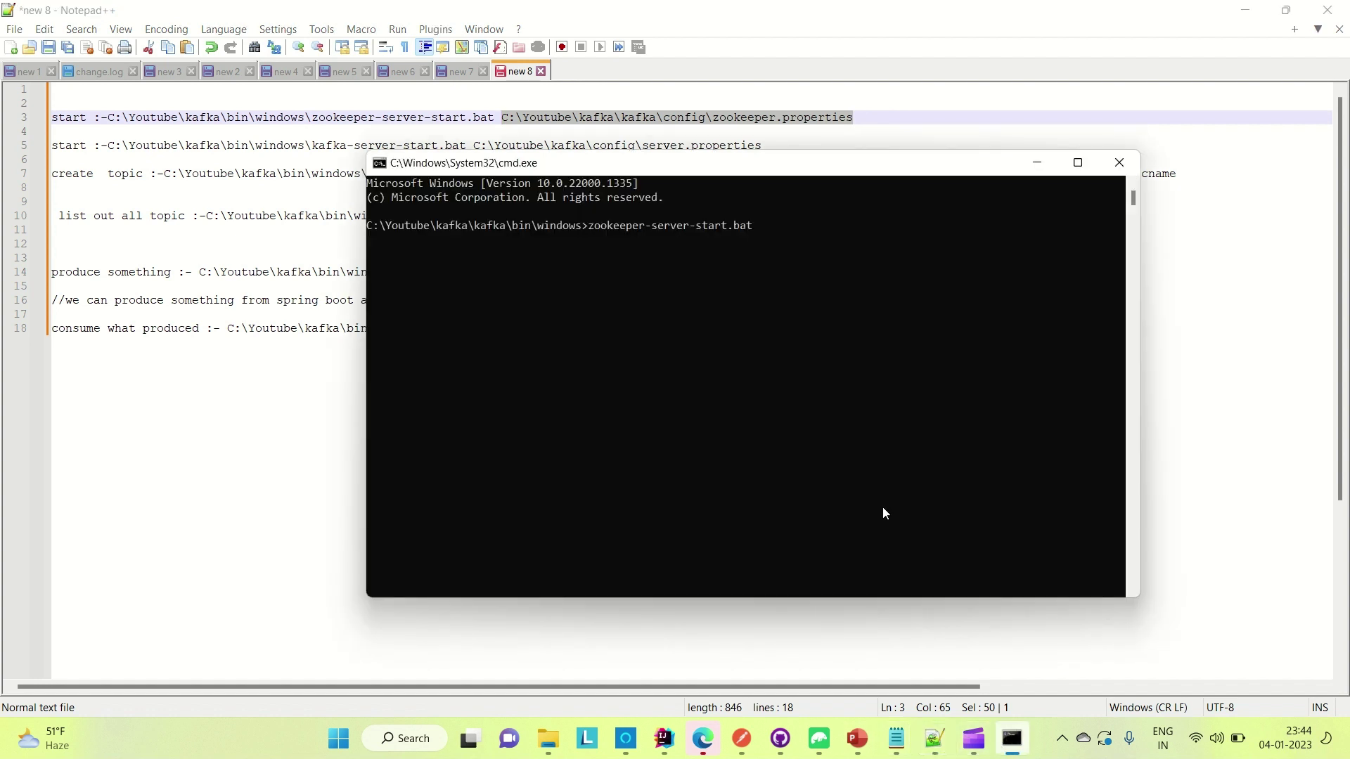
key(ctrl+v)
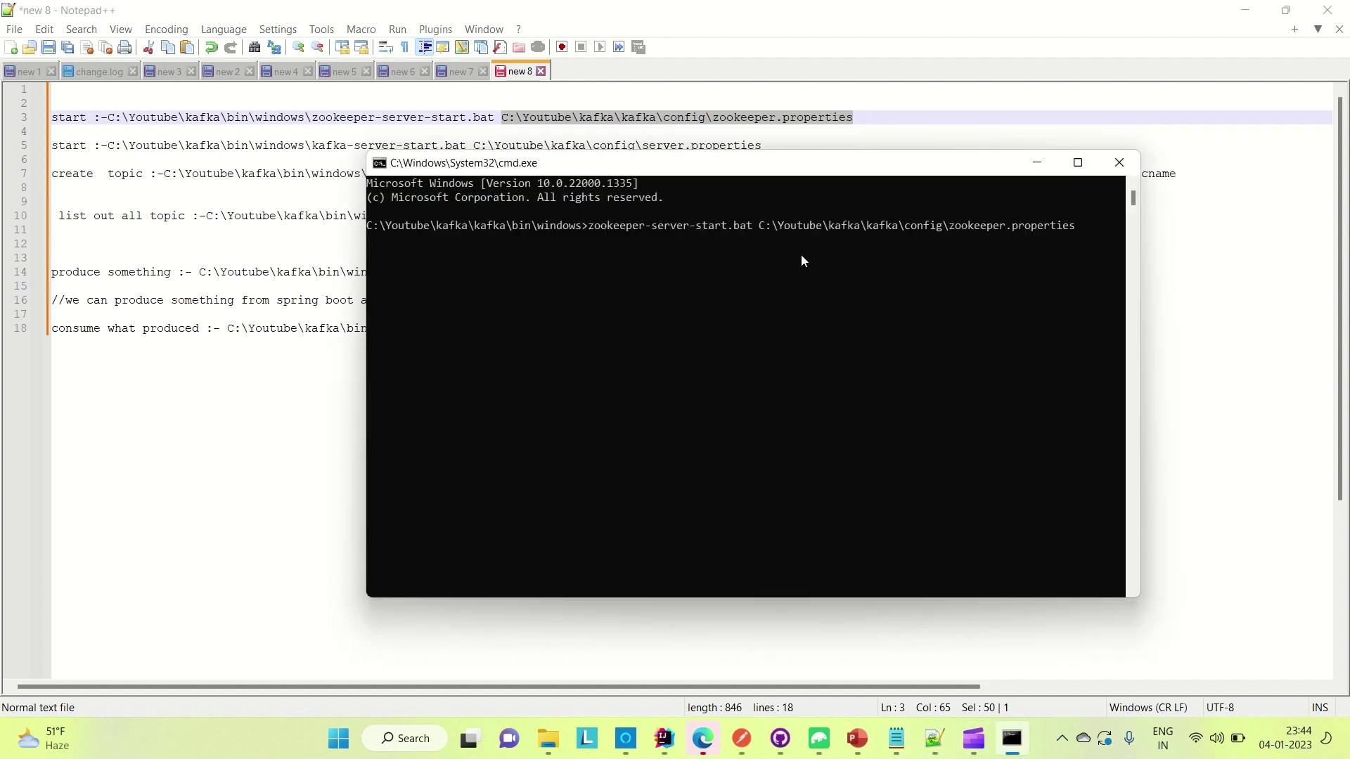
key(Return)
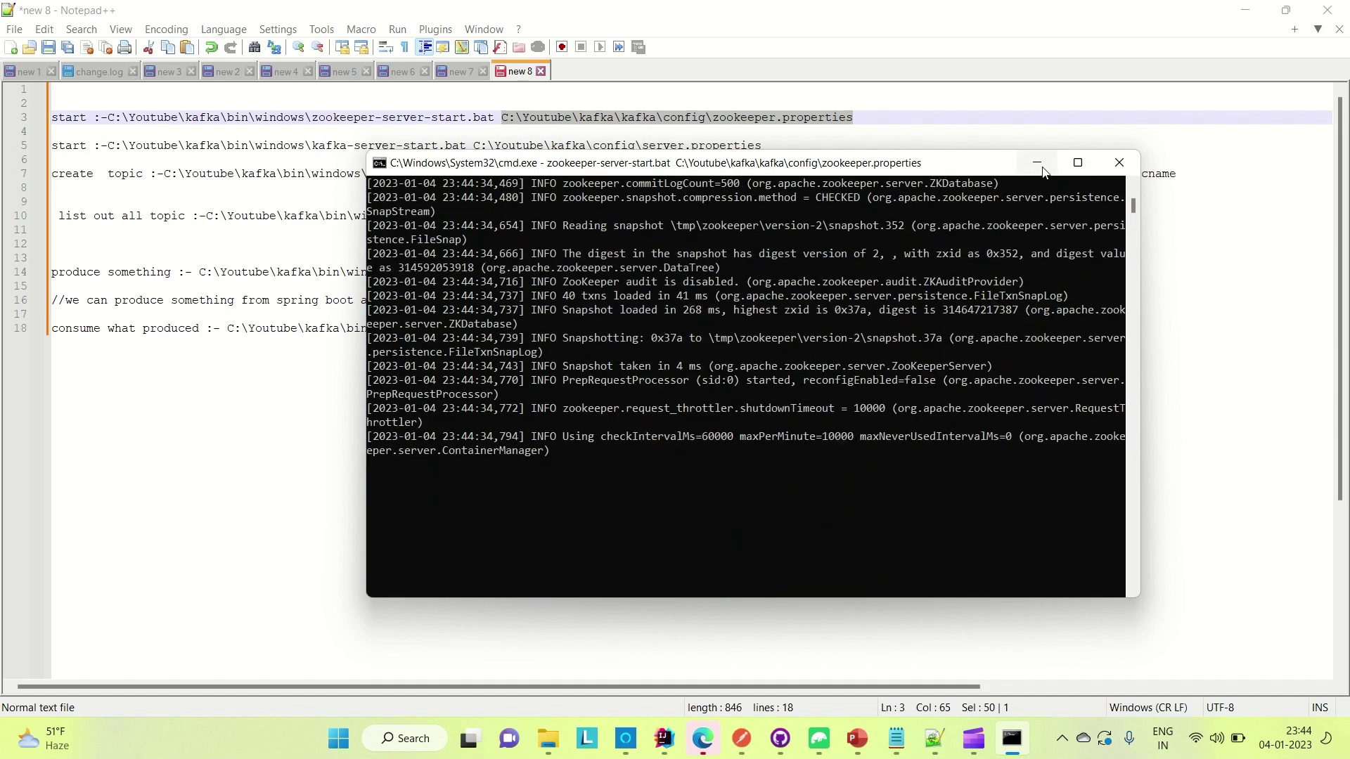
click(1037, 163)
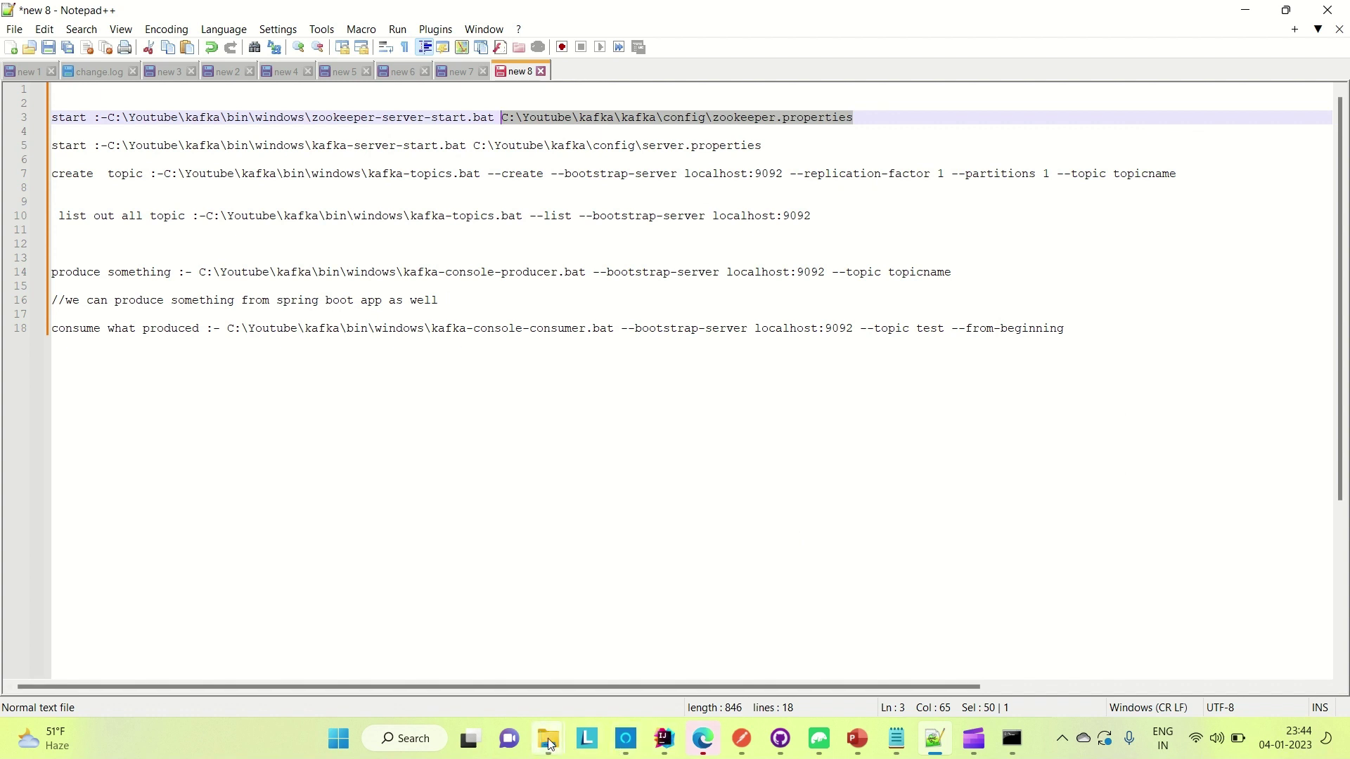
Navigate to the C:\tmp\kafka-logs folder.
mouse_move(549, 744)
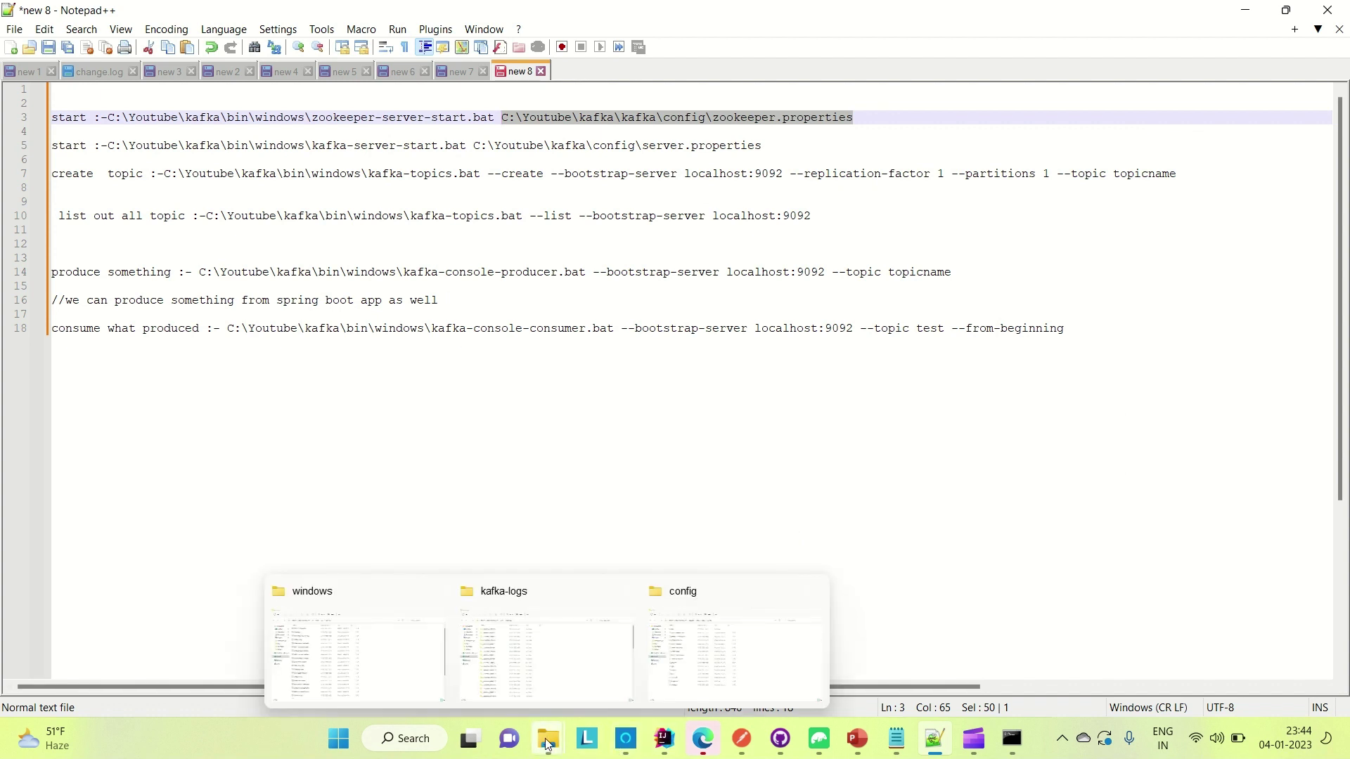
click(589, 685)
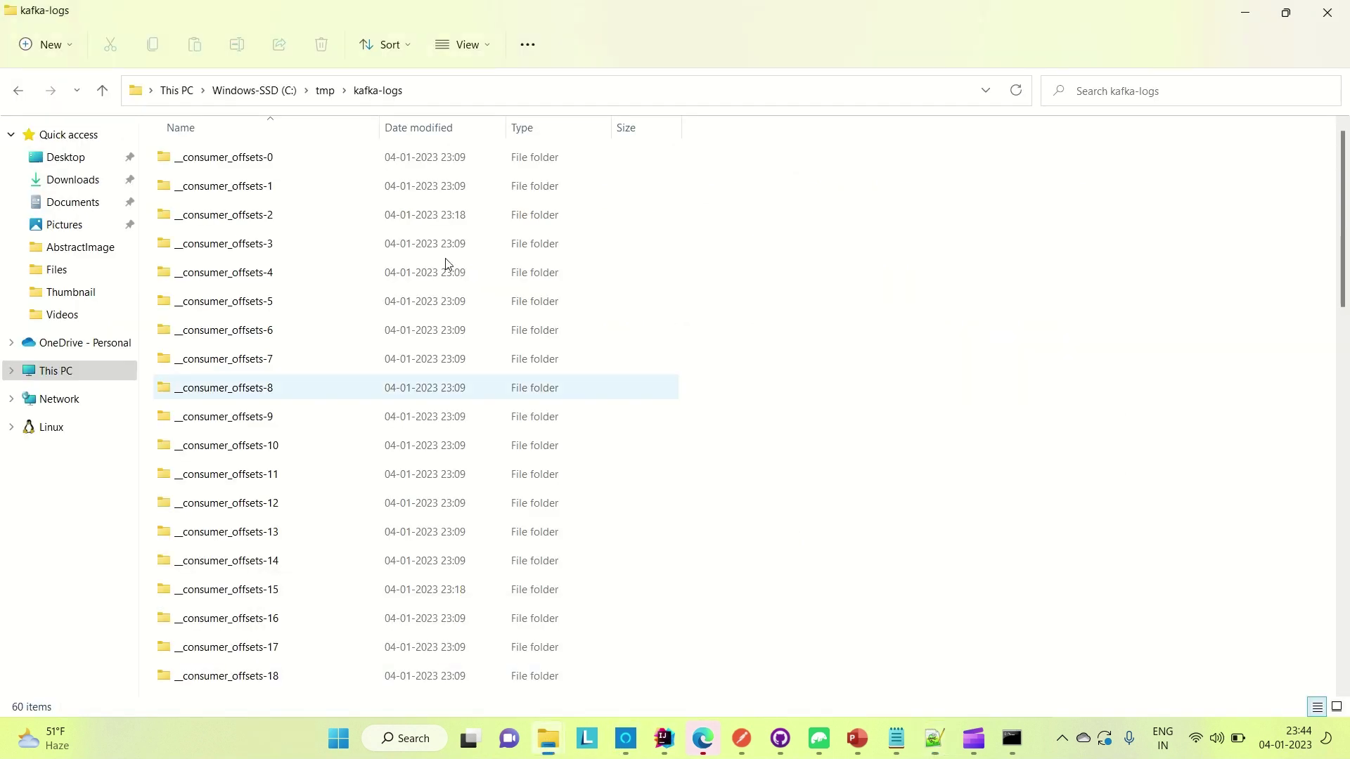
click(325, 92)
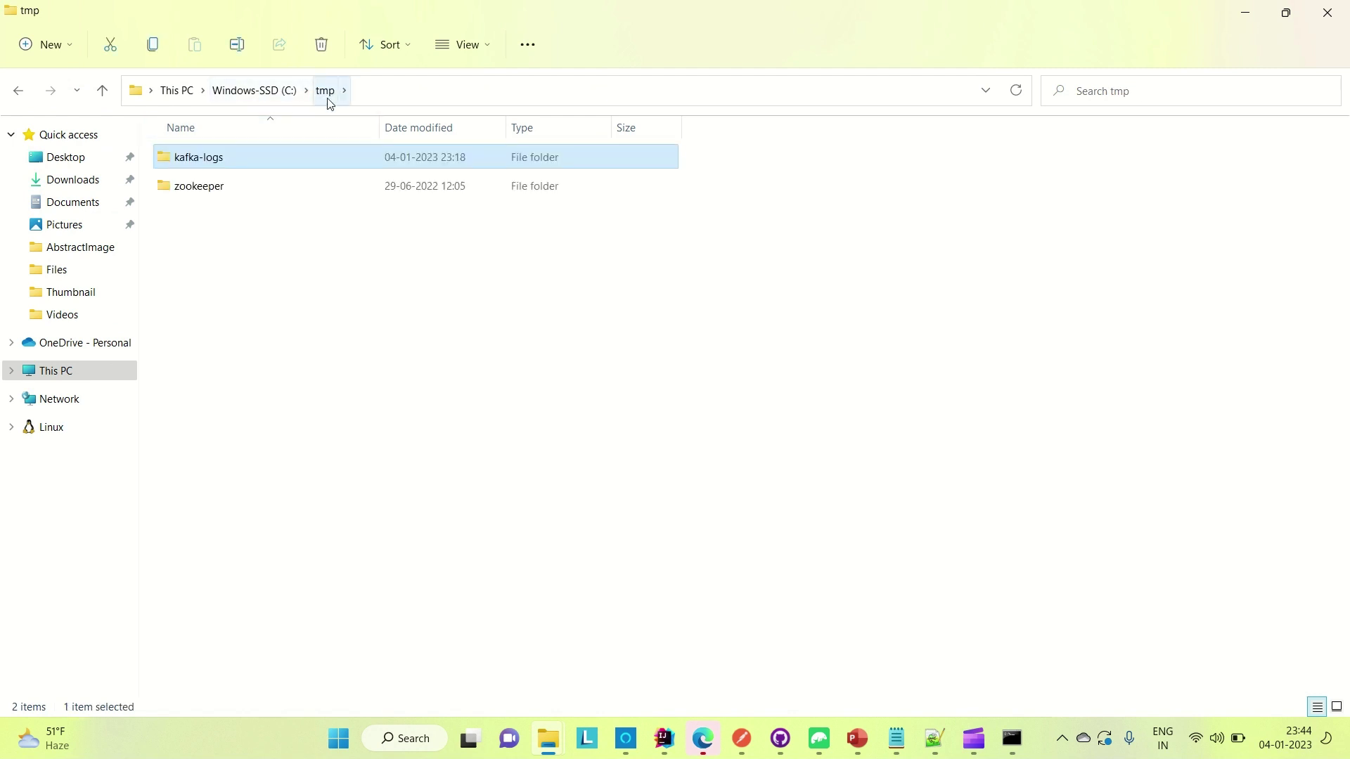
click(211, 167)
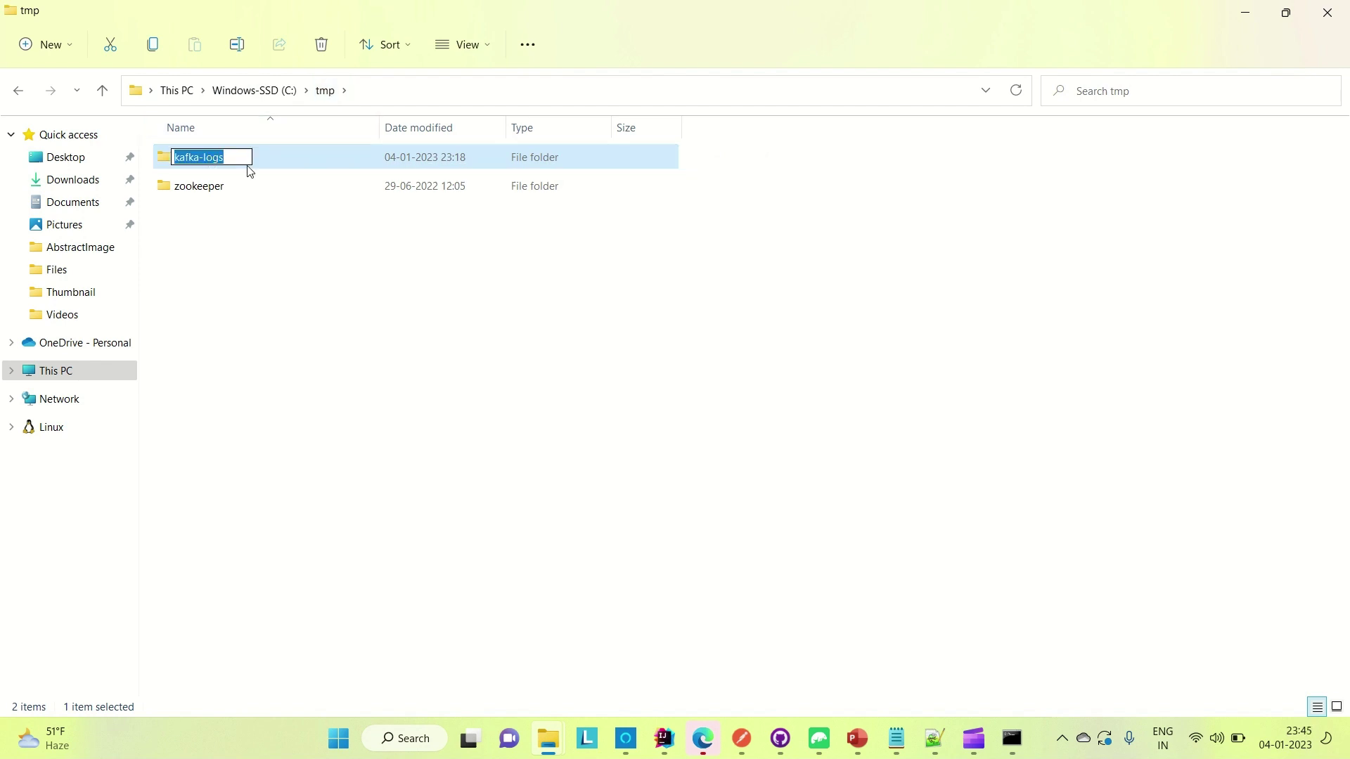
key(Return)
double_click(286, 163)
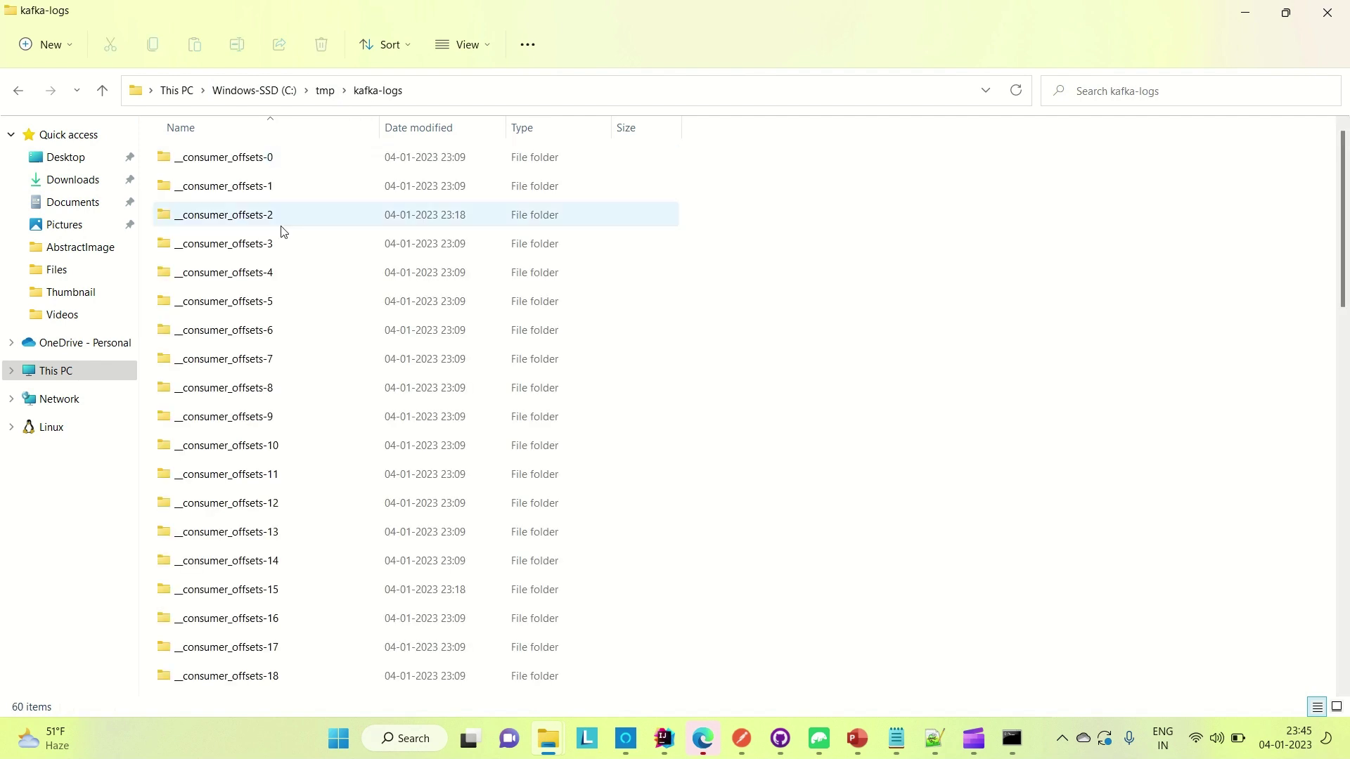
scroll(432, 535, down, 13)
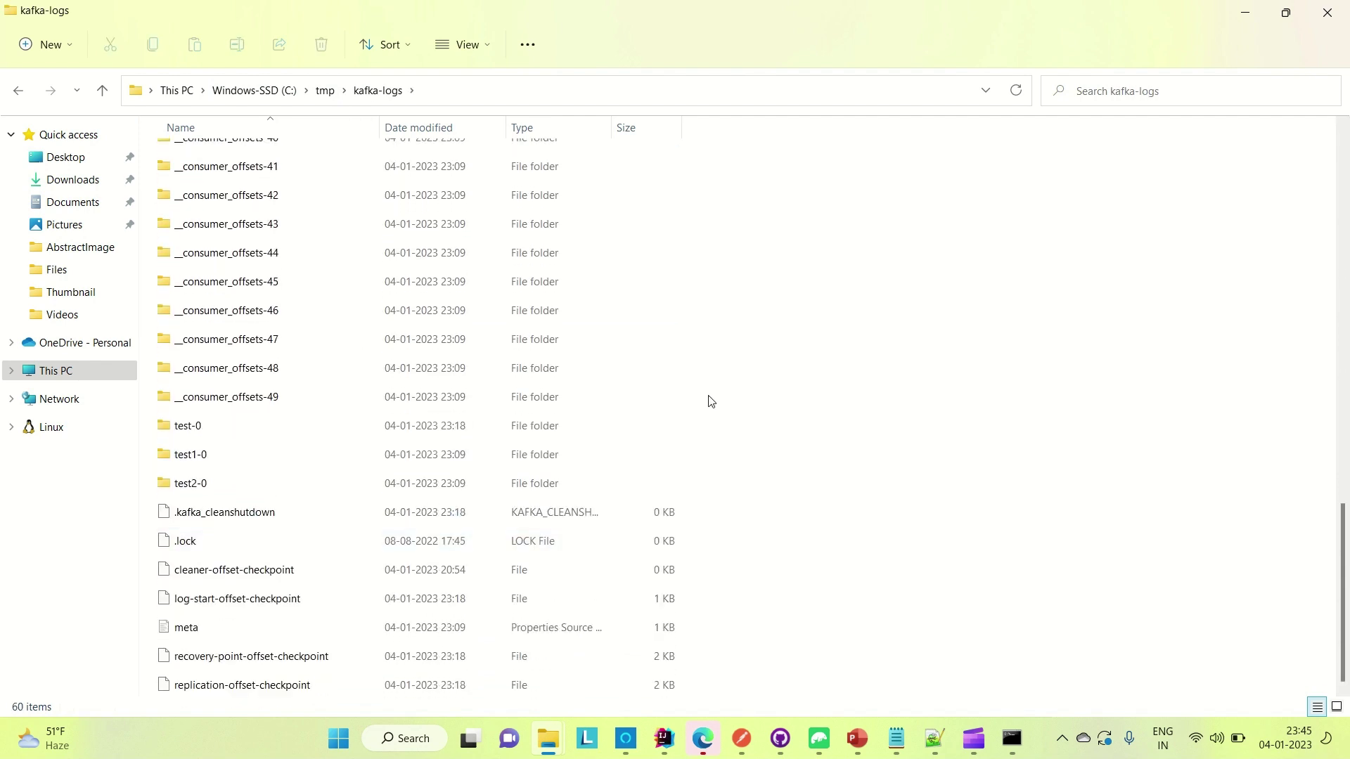
Delete every item in kafka-logs except the .lock file.
key(ctrl+a)
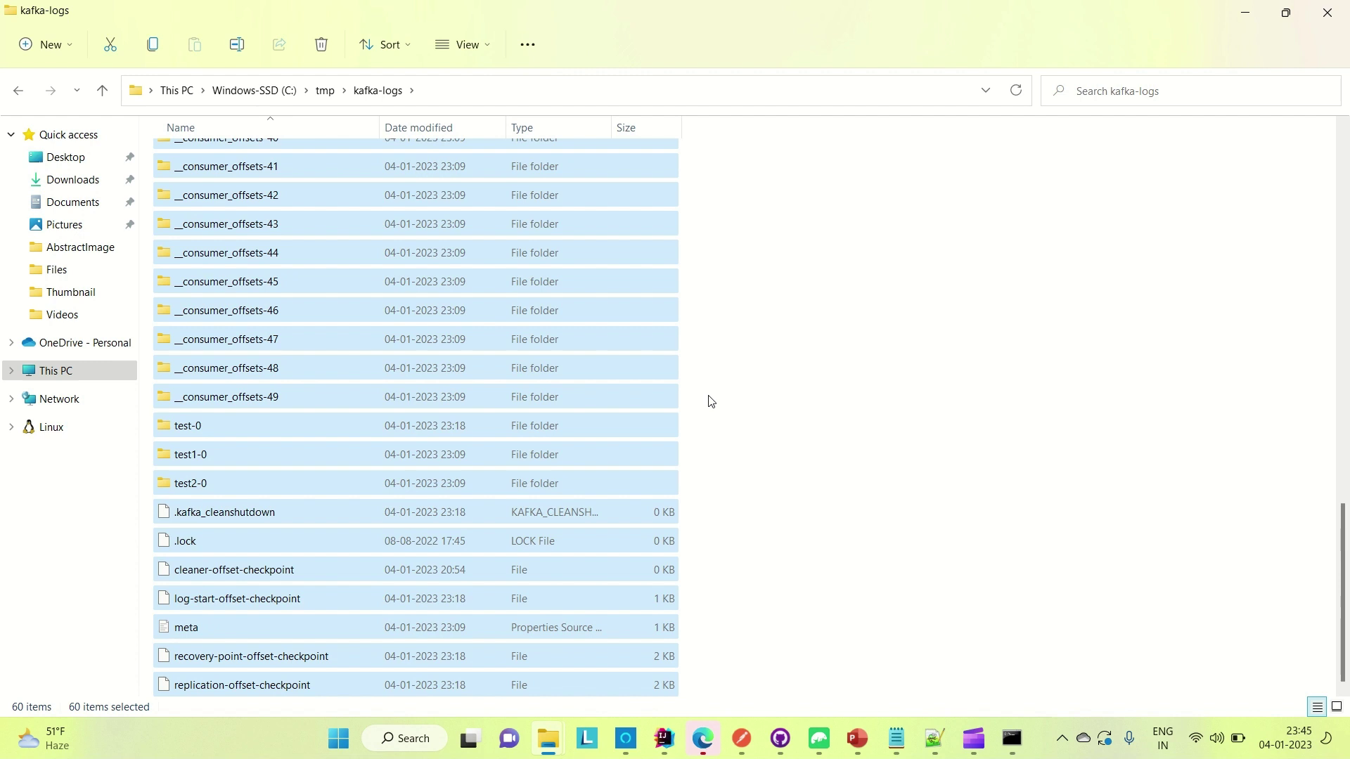
ctrl+click(434, 543)
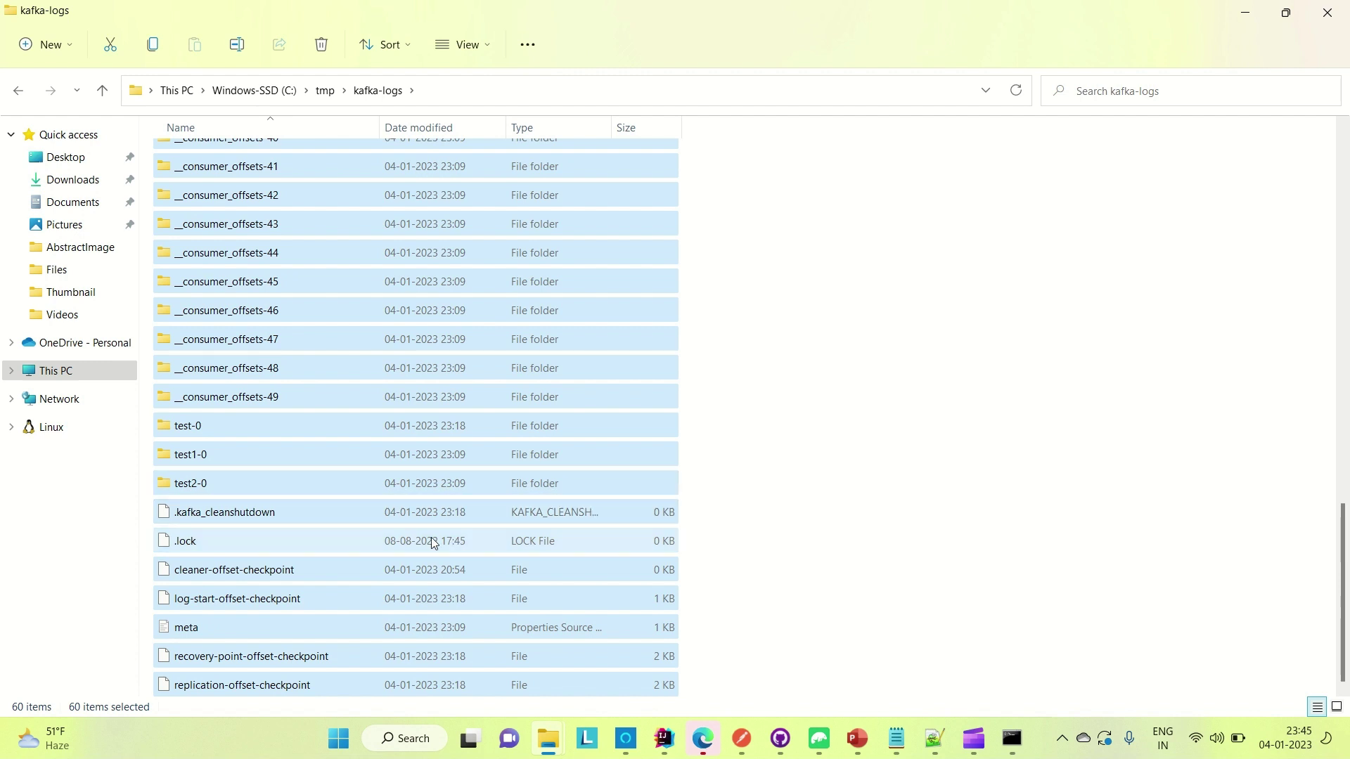
right_click(499, 454)
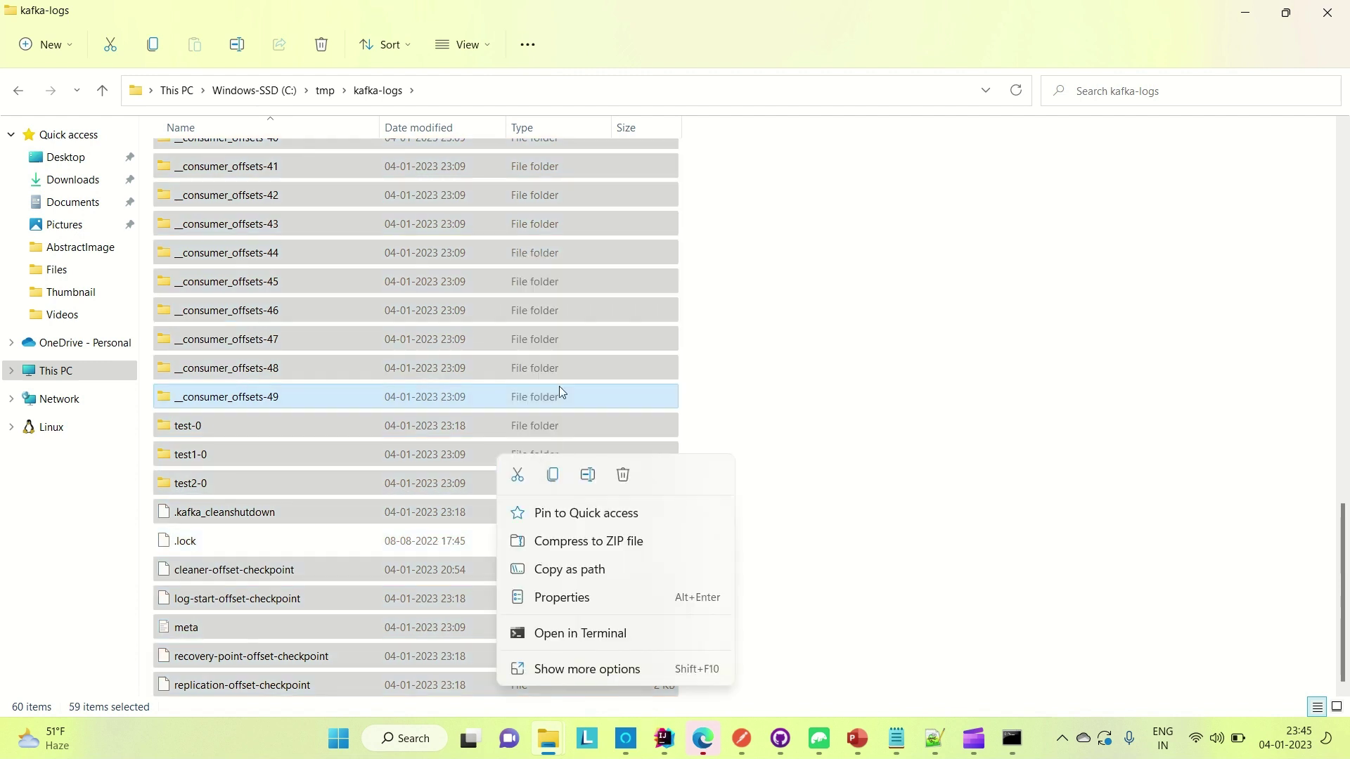
click(623, 475)
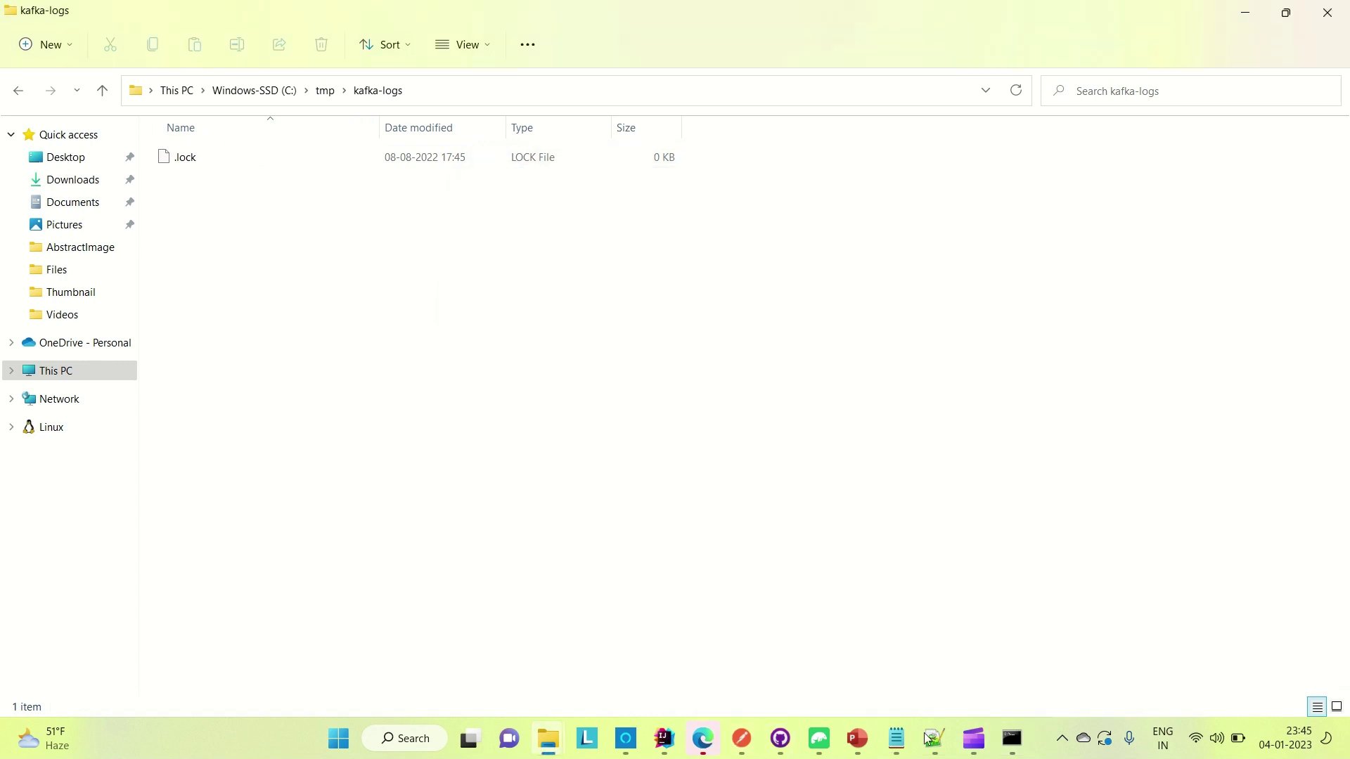
Select 'kafka-server-start' on line 5 of the Notepad++ command notes.
click(942, 746)
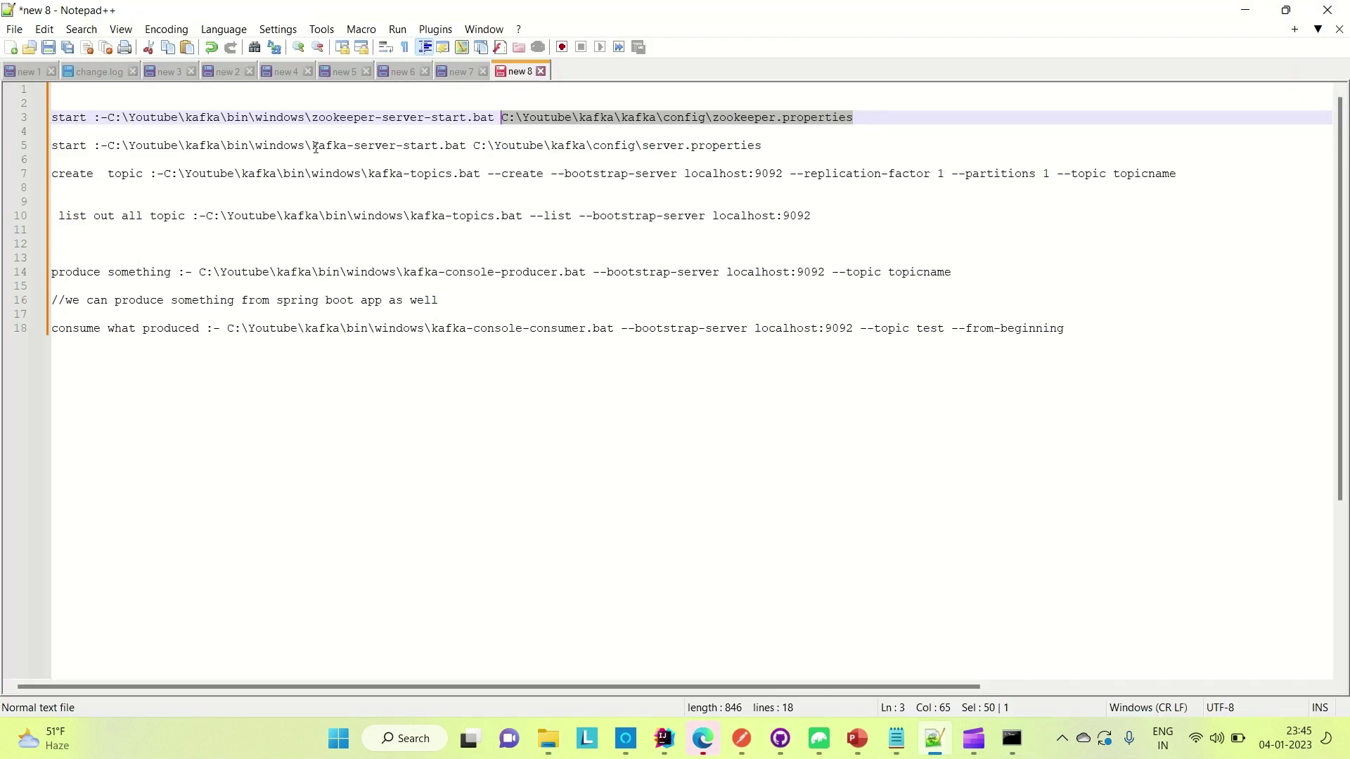
drag(313, 146, 438, 143)
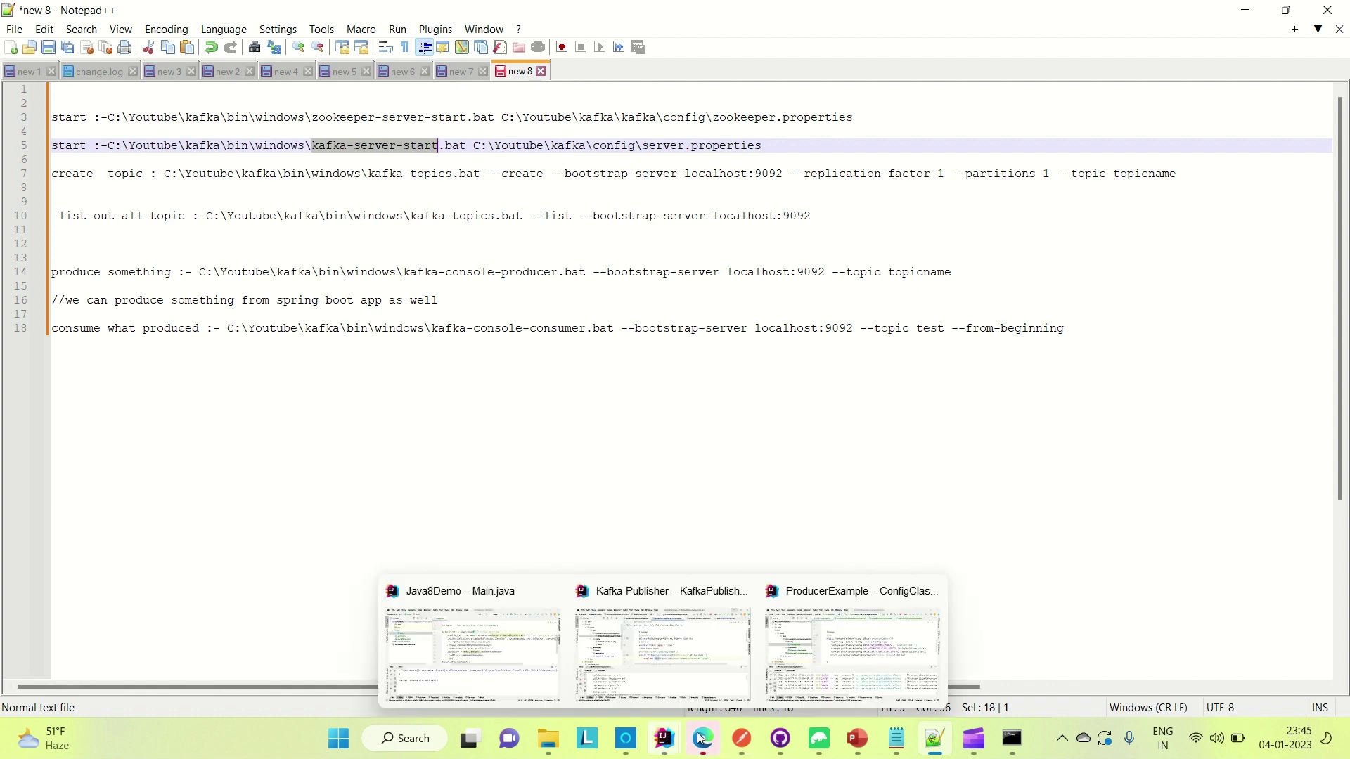
mouse_move(1026, 745)
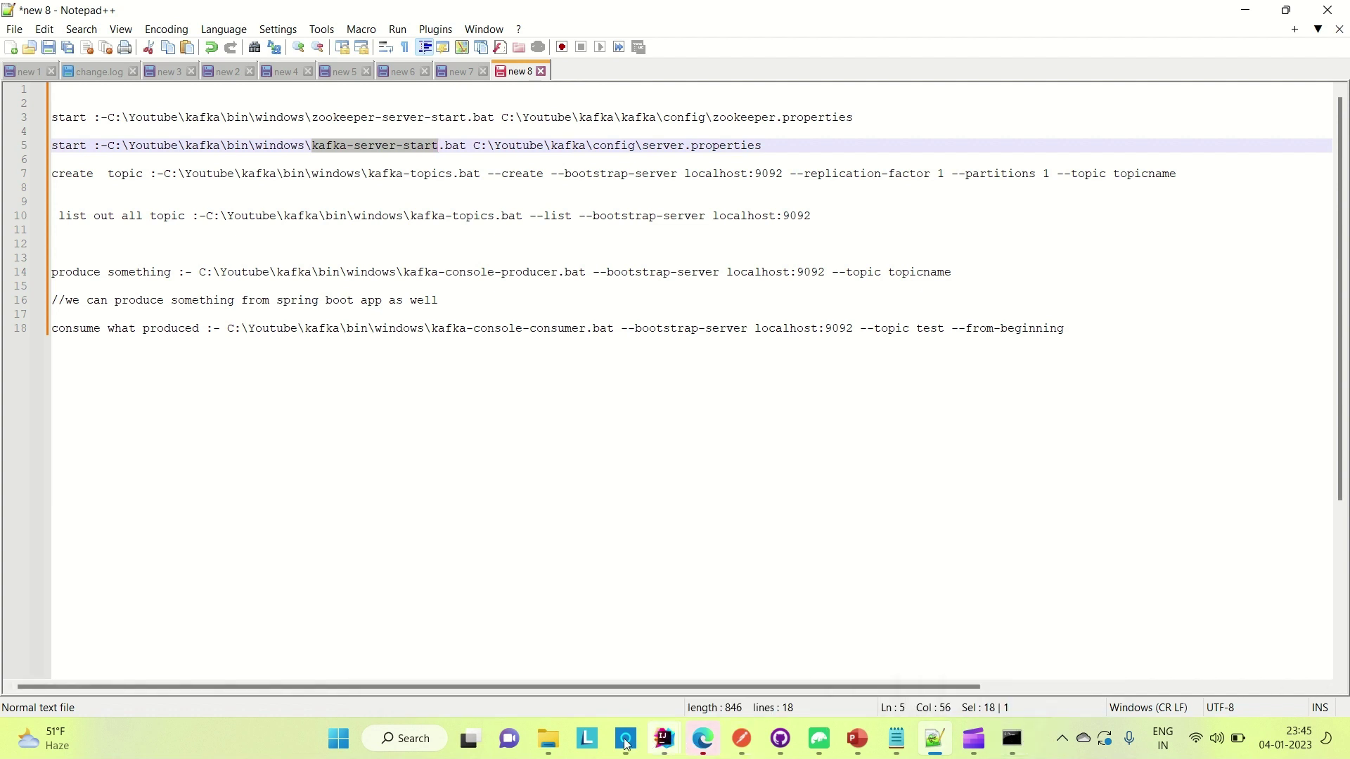
mouse_move(556, 741)
mouse_move(581, 648)
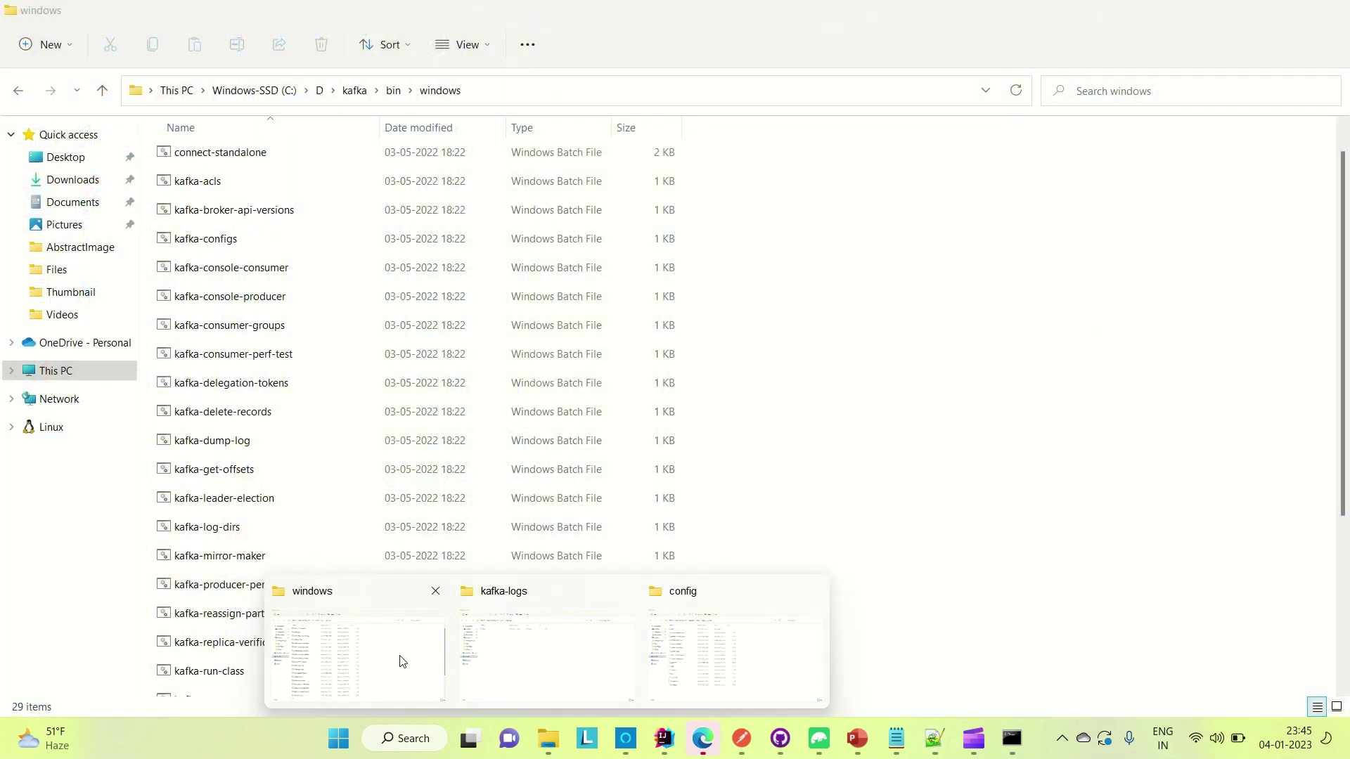
Browse from the config folder to kafka\bin\windows and launch cmd from the address bar.
click(401, 656)
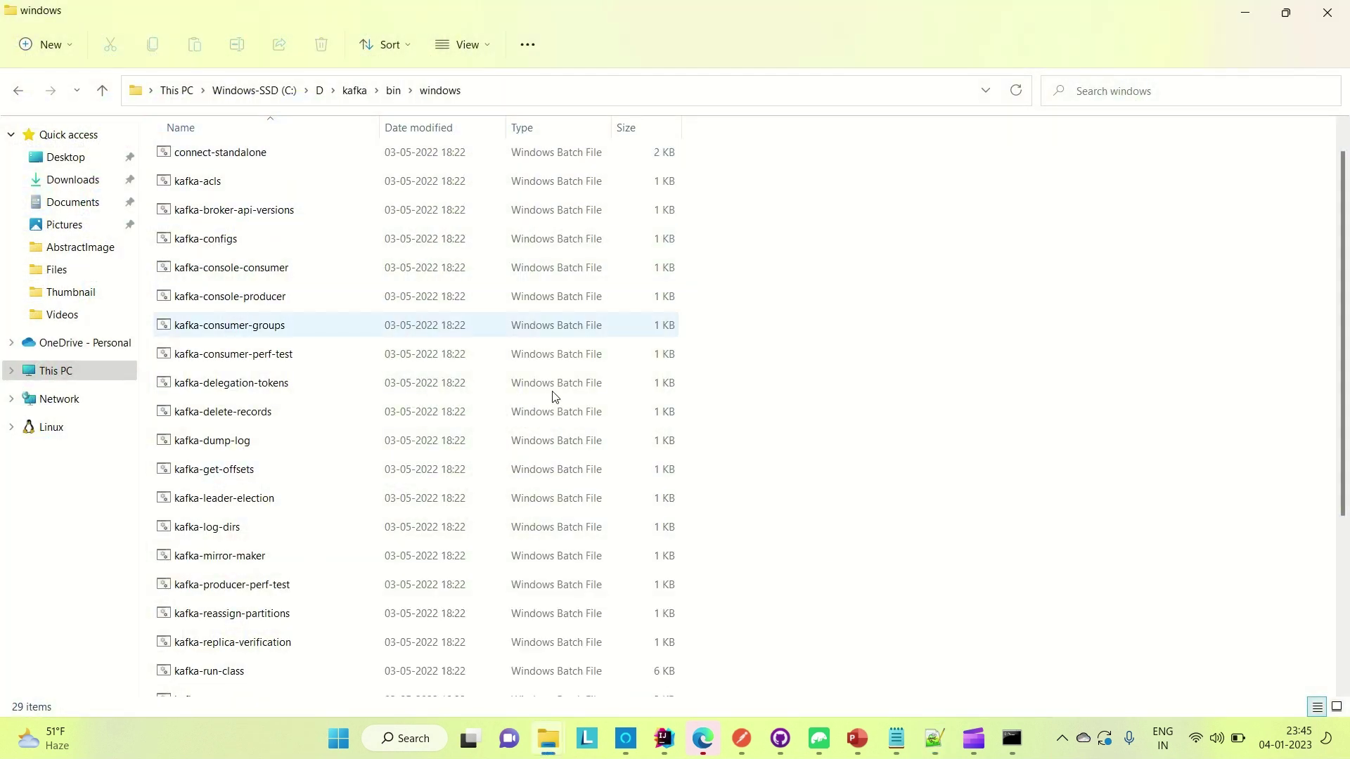
mouse_move(536, 739)
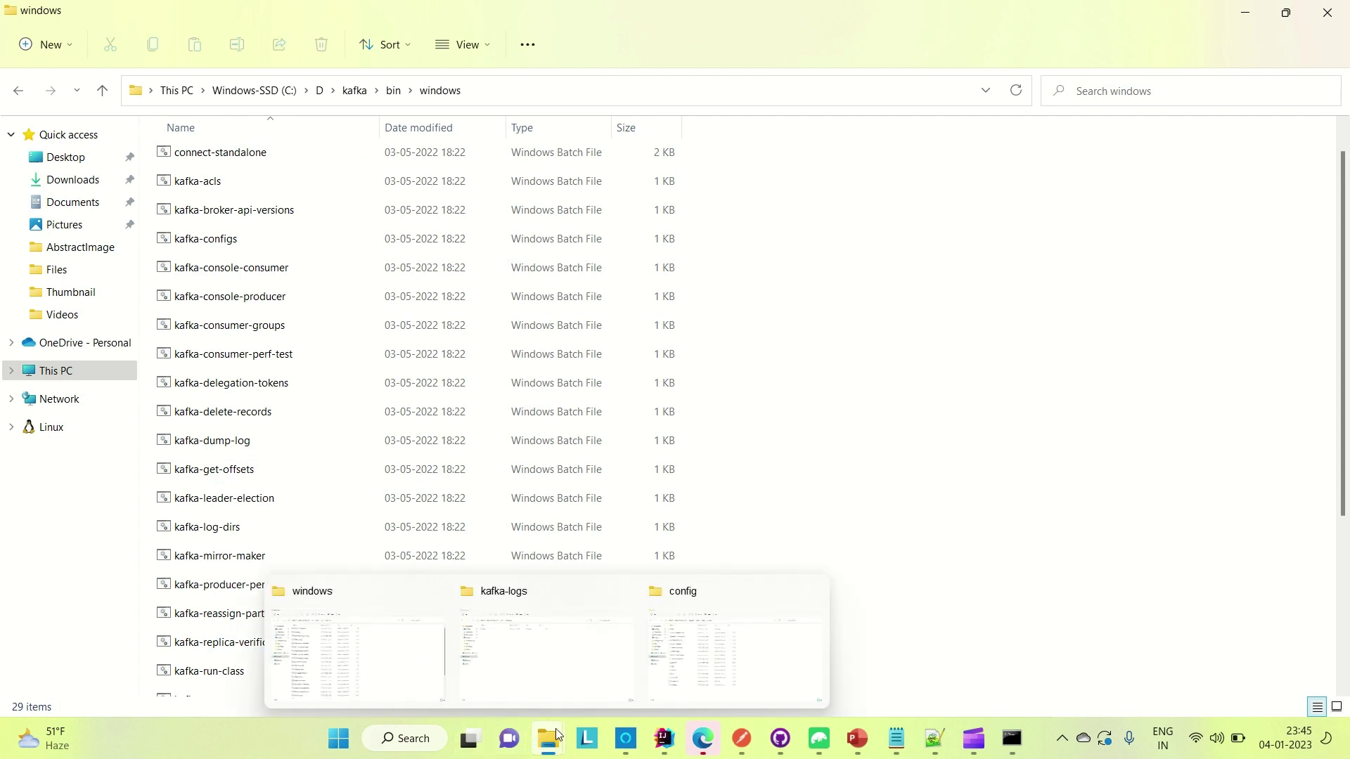
click(711, 644)
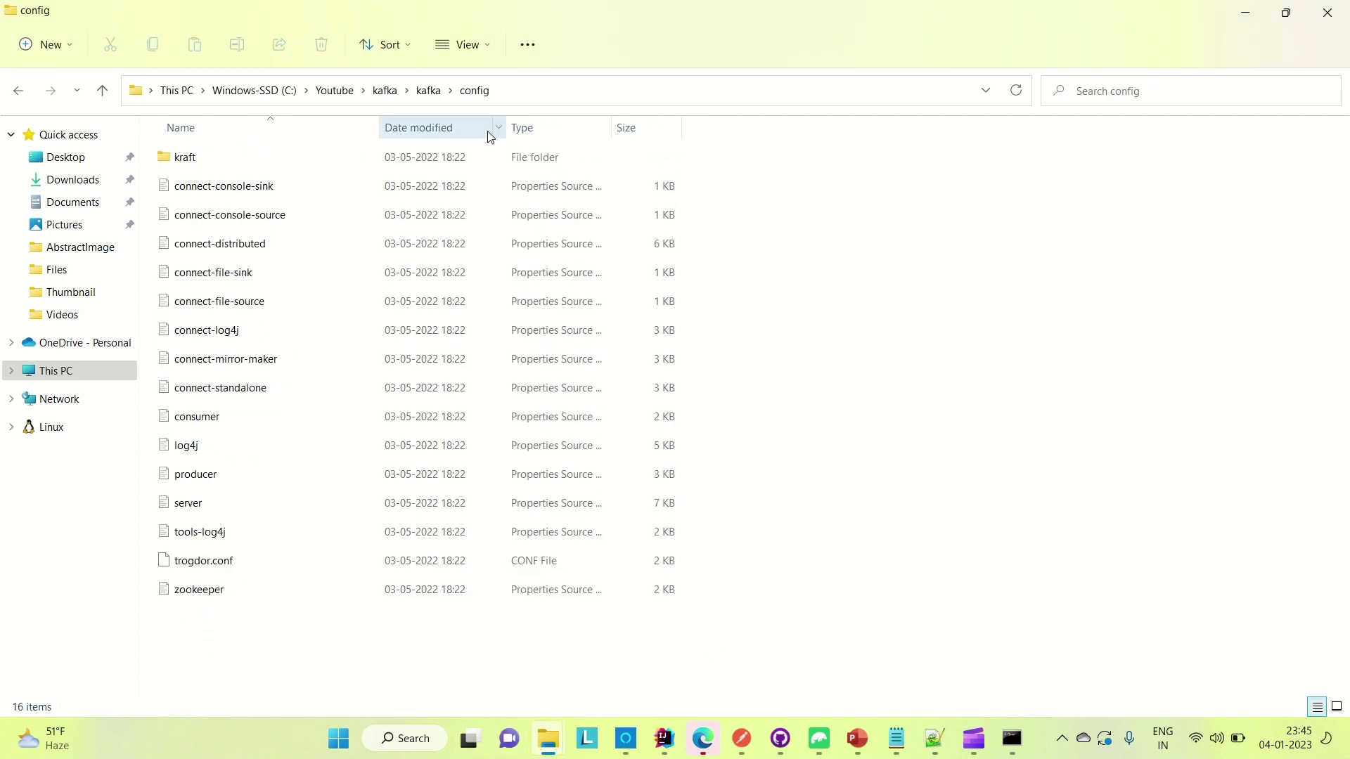
click(428, 90)
double_click(213, 157)
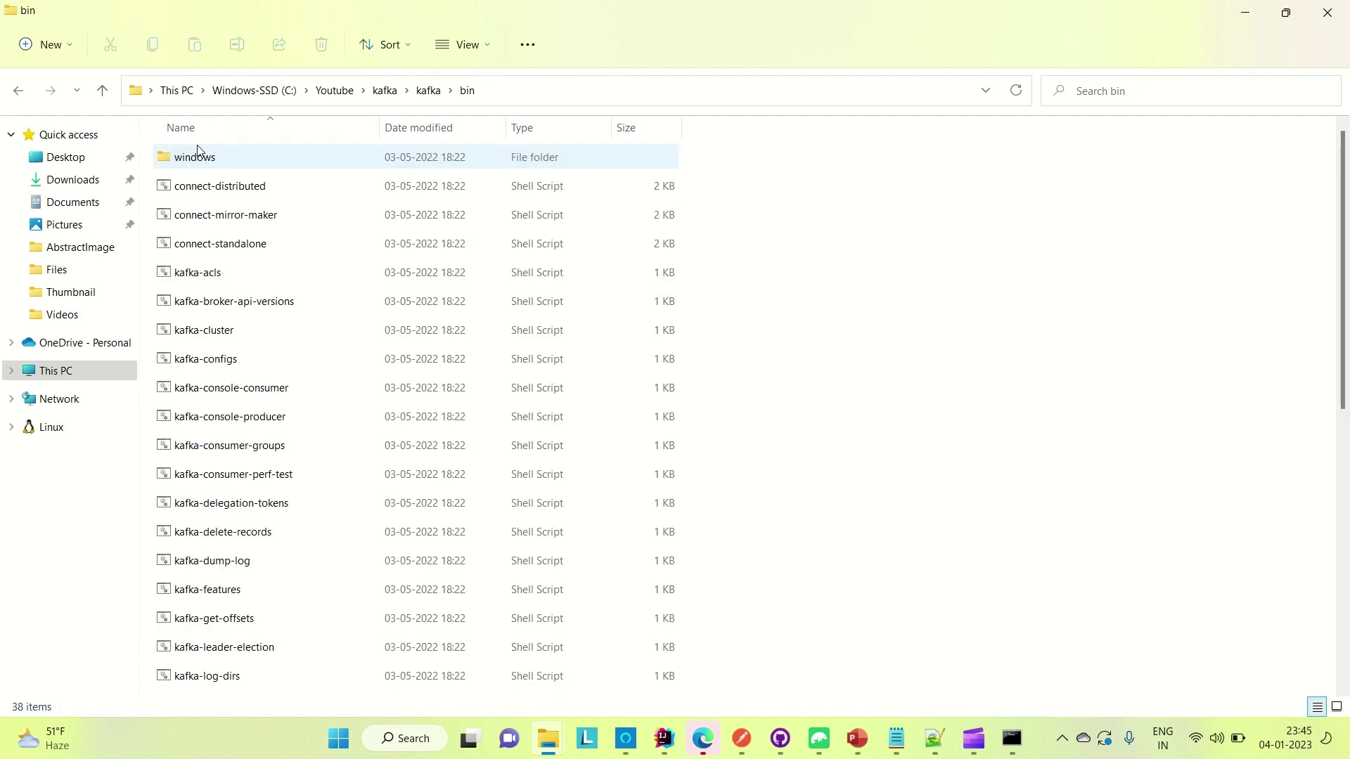
double_click(183, 157)
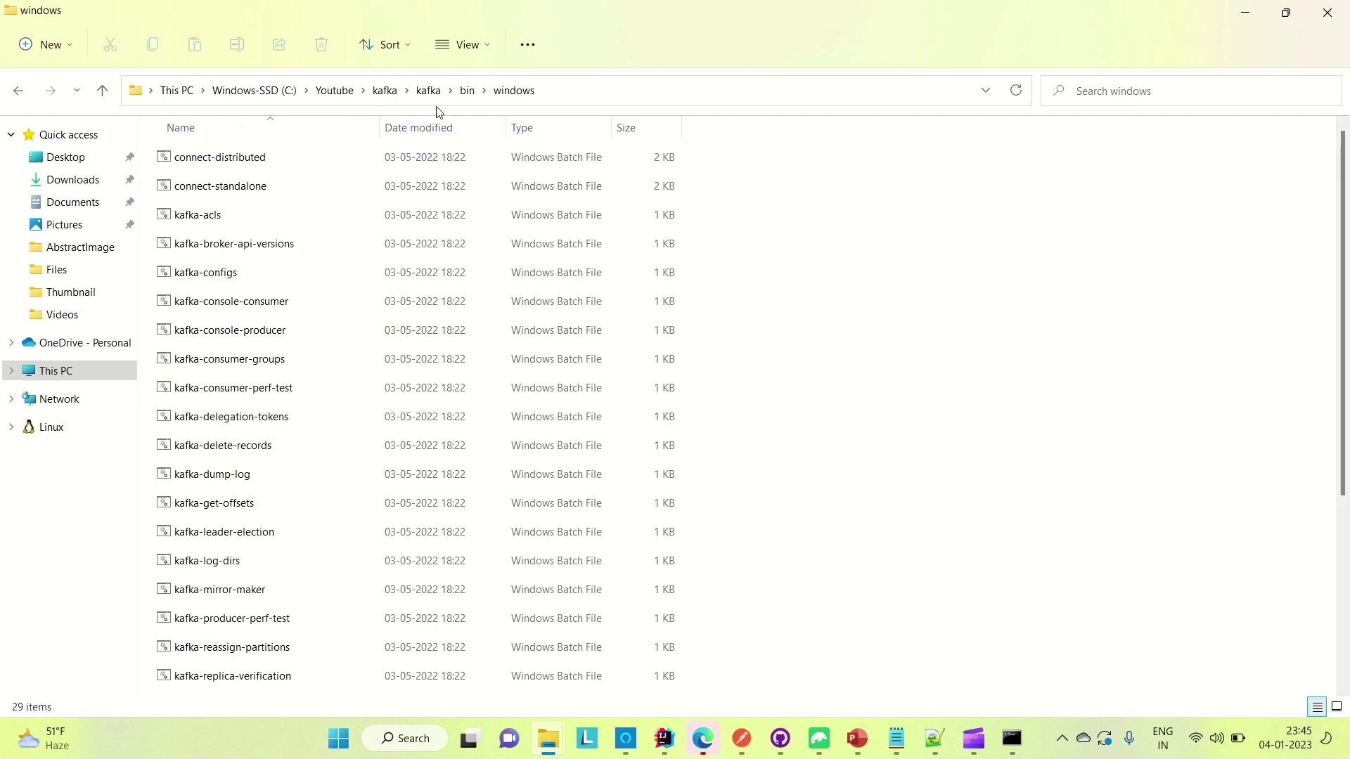
click(558, 90)
text(cmd)
key(Return)
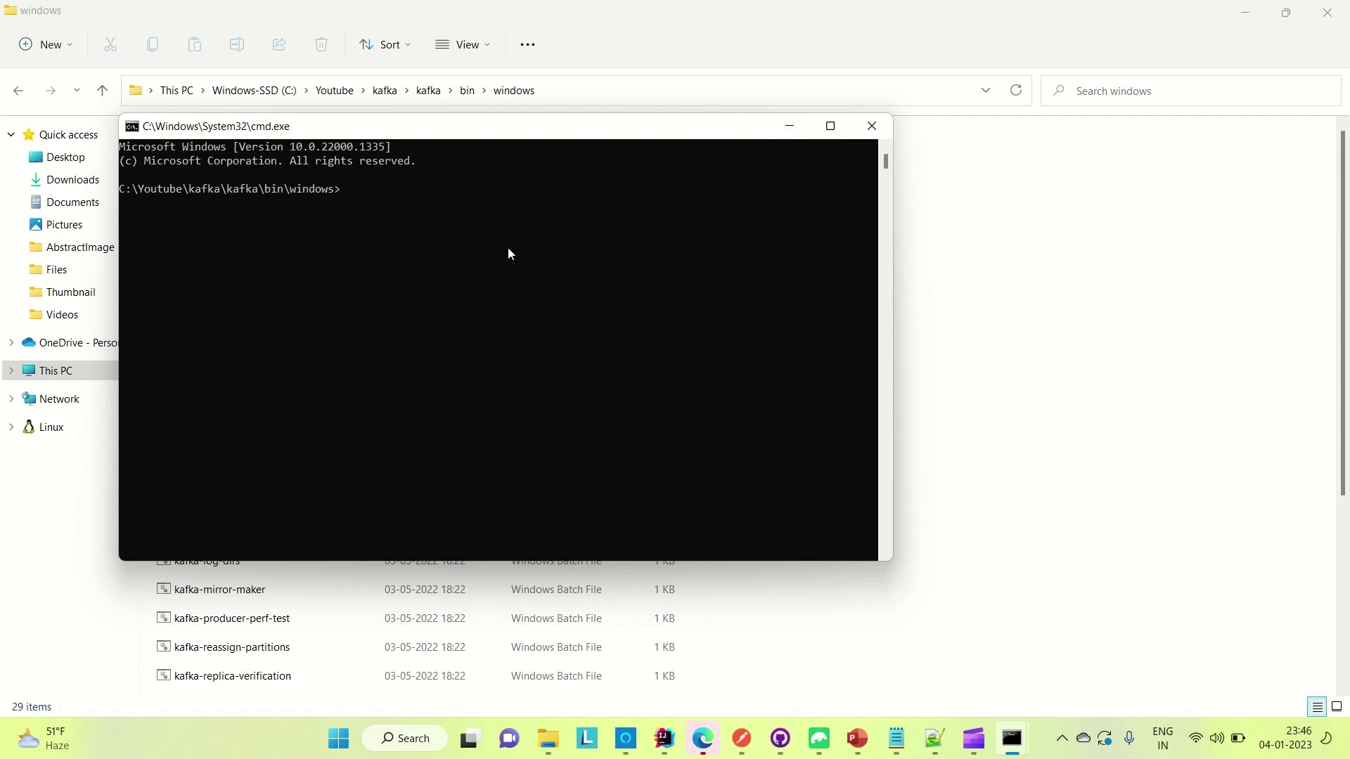
Enter kafka-server-start.bat at the prompt using Tab completion.
text(kafka)
key(Tab)
key(BackSpace)
key(BackSpace)
key(BackSpace)
key(BackSpace)
key(BackSpace)
key(BackSpace)
key(BackSpace)
key(BackSpace)
text(server)
key(Tab)
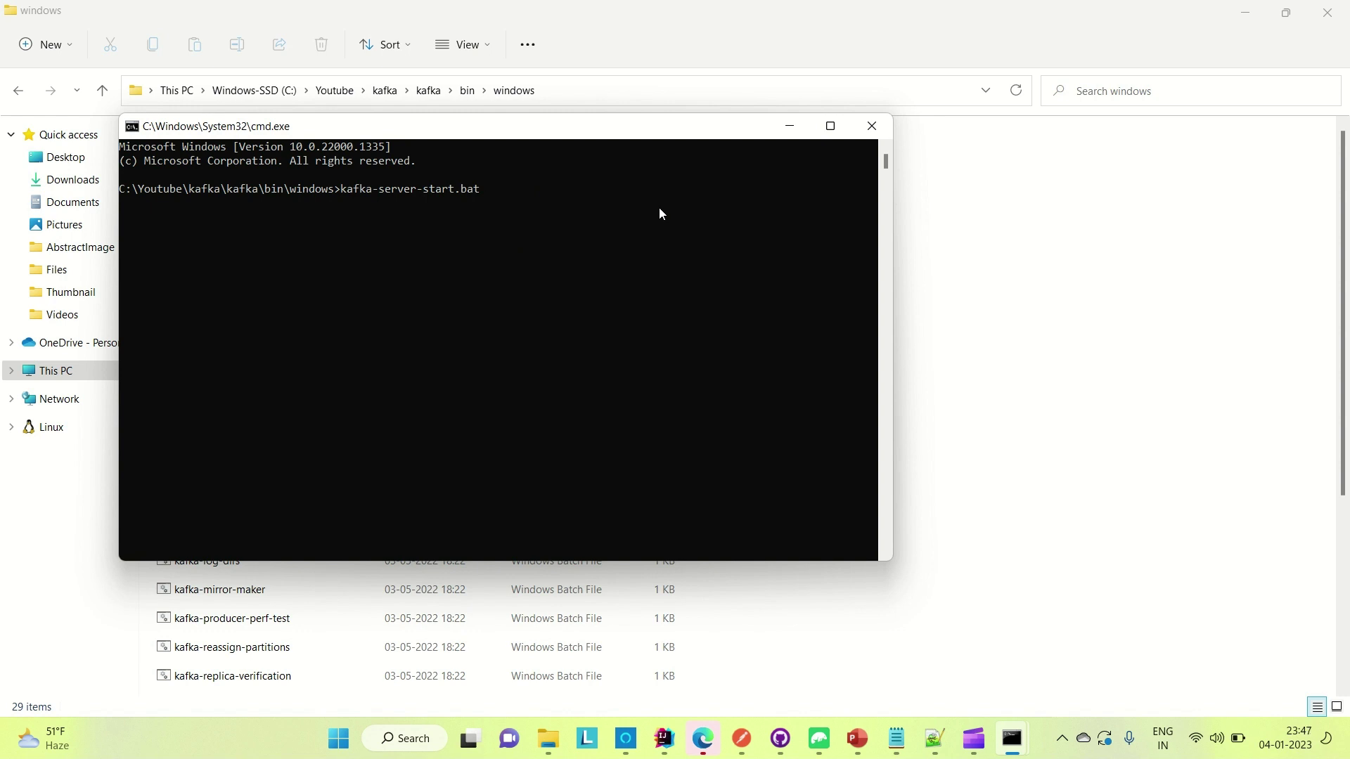
Fix line 5's path to C:\Youtube\kafka\kafka\config\server.properties and select it.
mouse_move(934, 745)
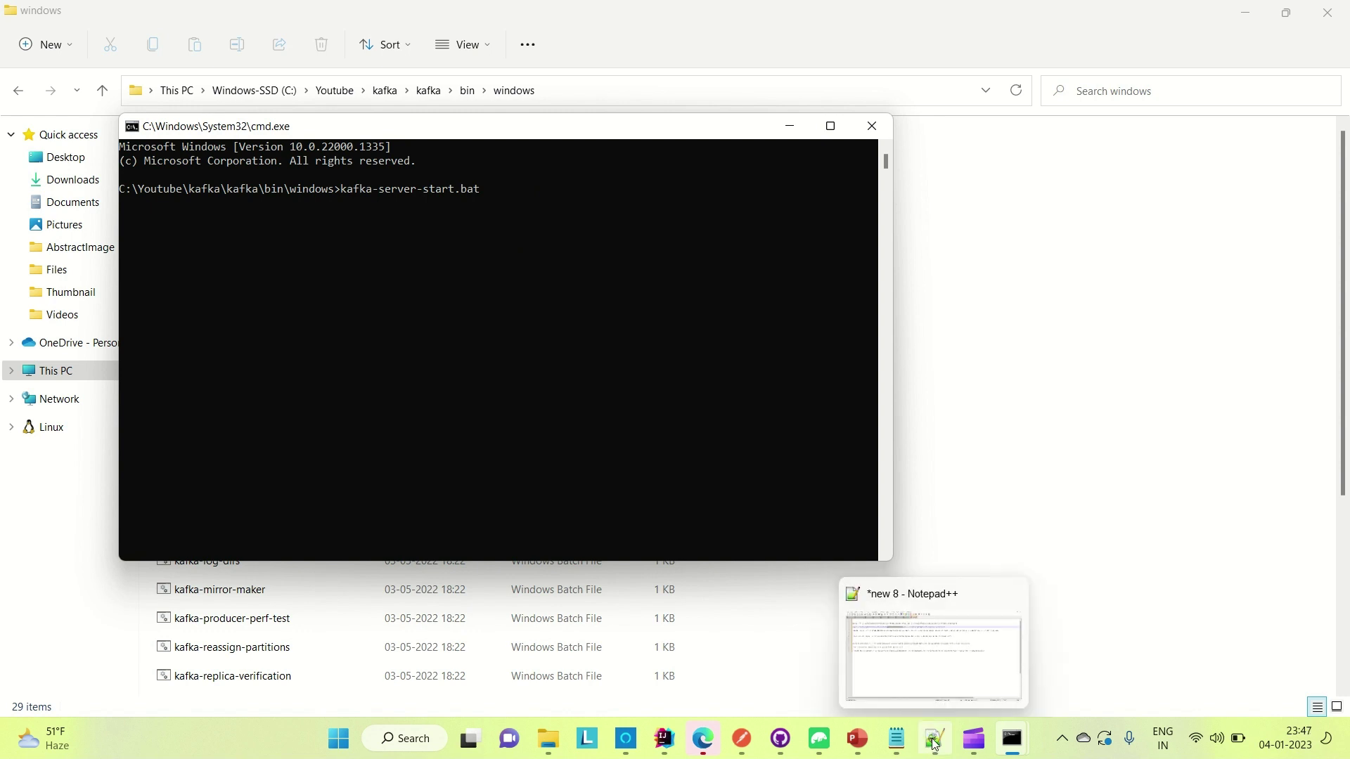
click(934, 745)
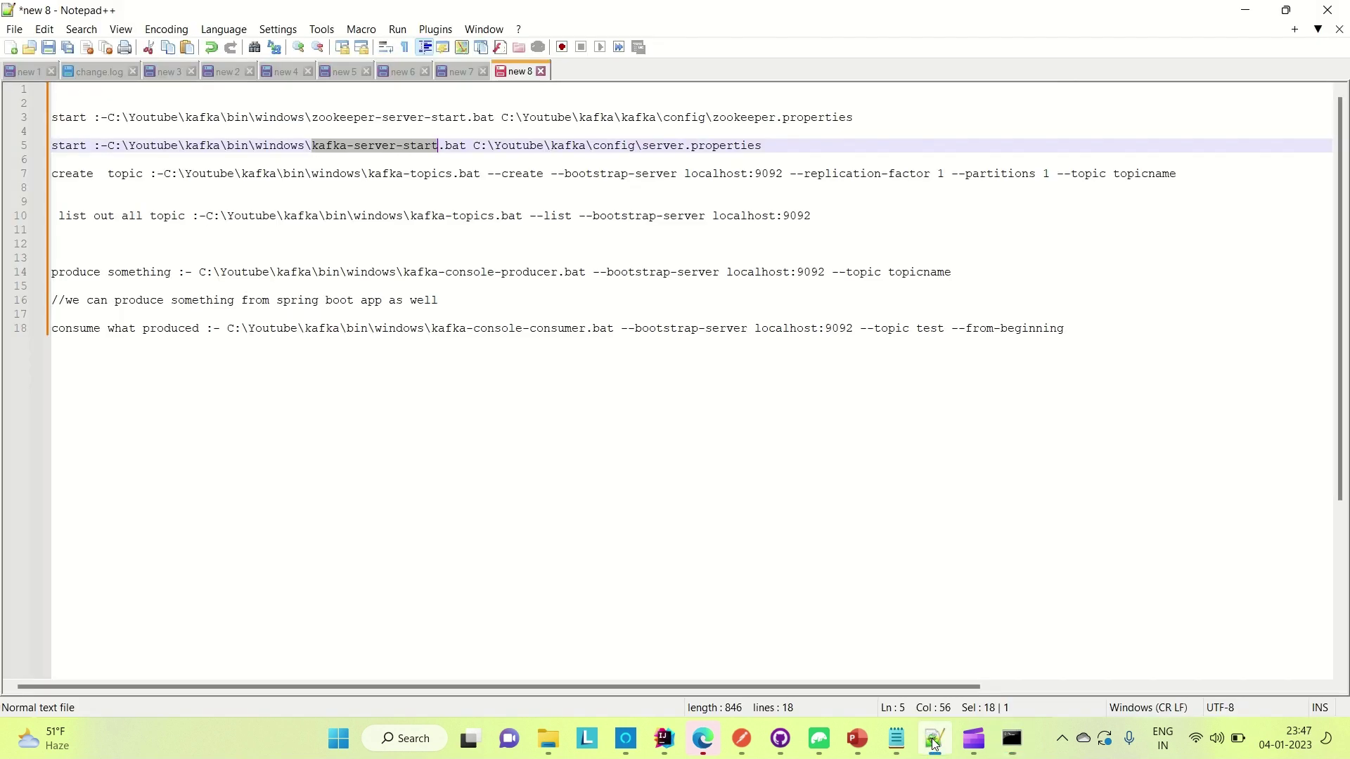
drag(500, 119, 712, 120)
key(ctrl+c)
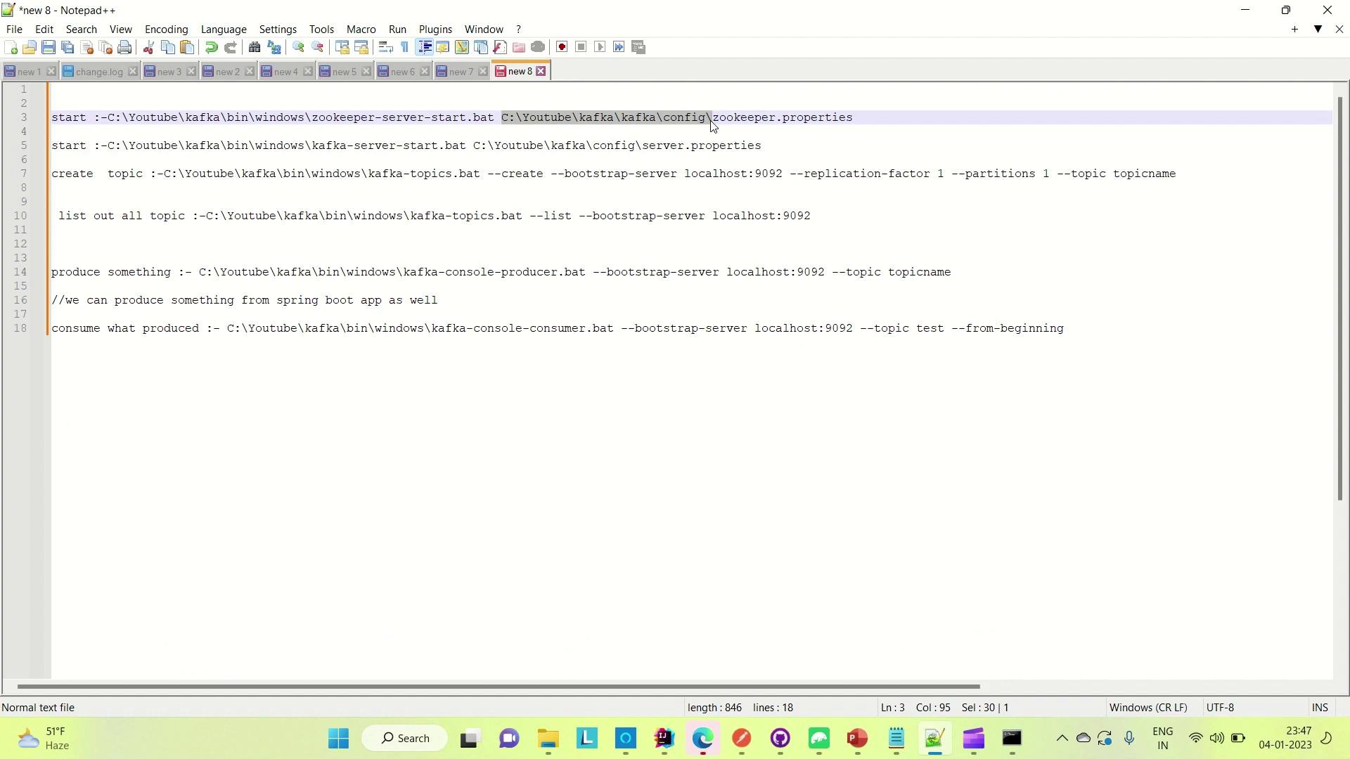
drag(473, 145, 636, 149)
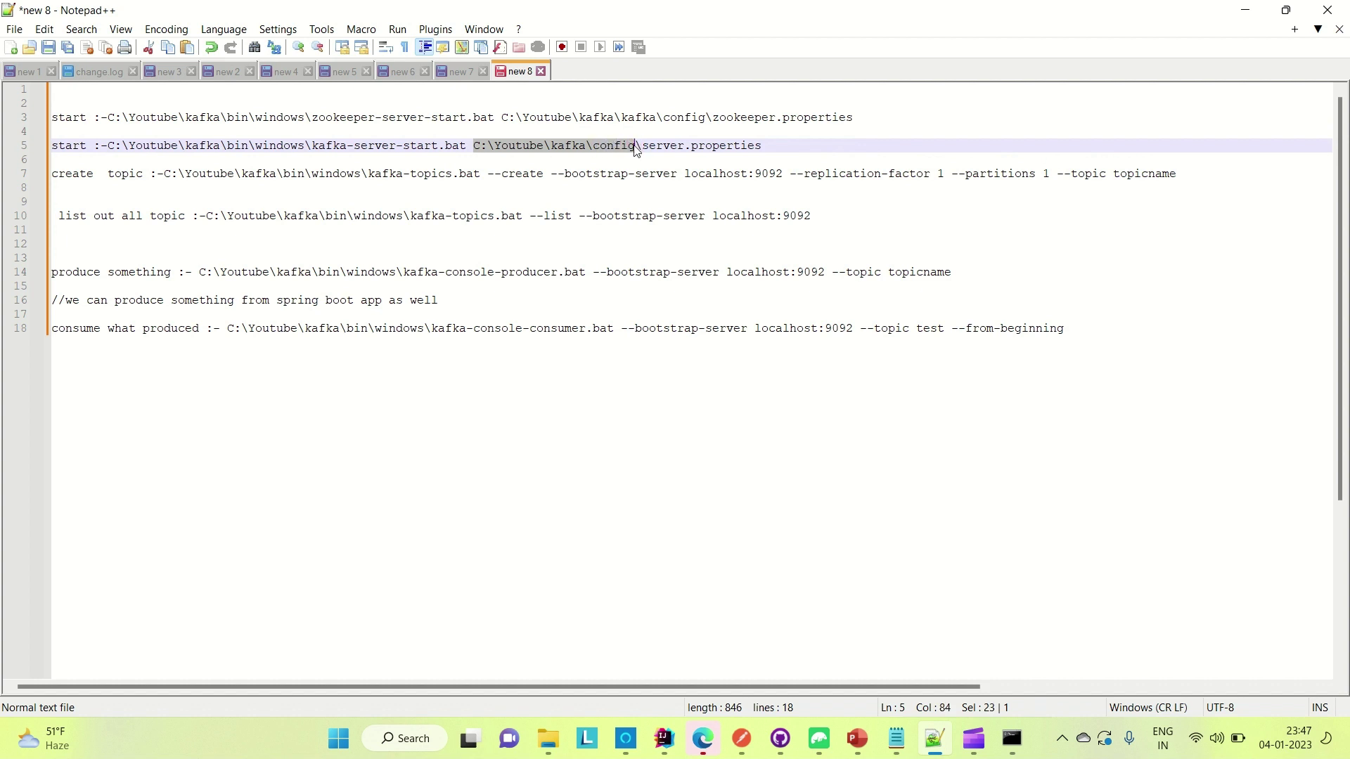
key(ctrl+v)
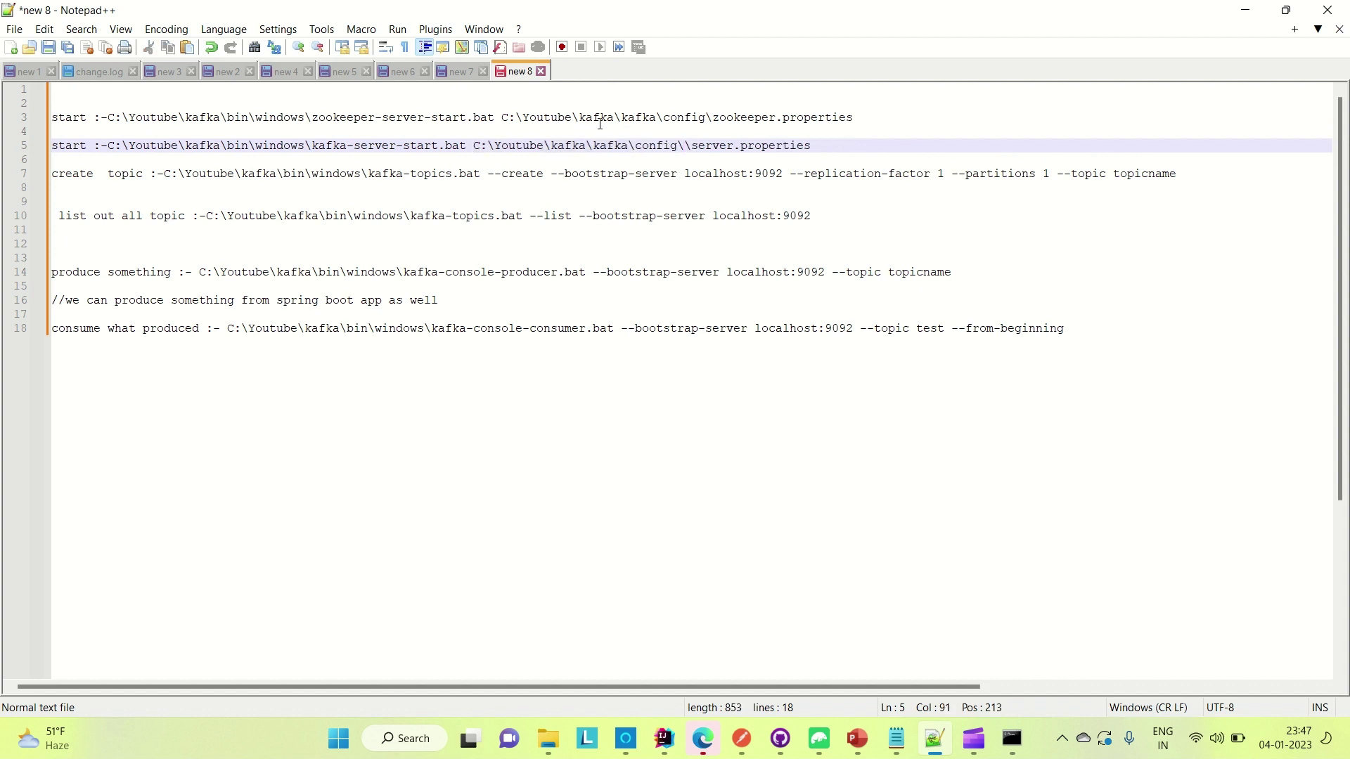
key(BackSpace)
drag(473, 146, 805, 145)
key(ctrl+c)
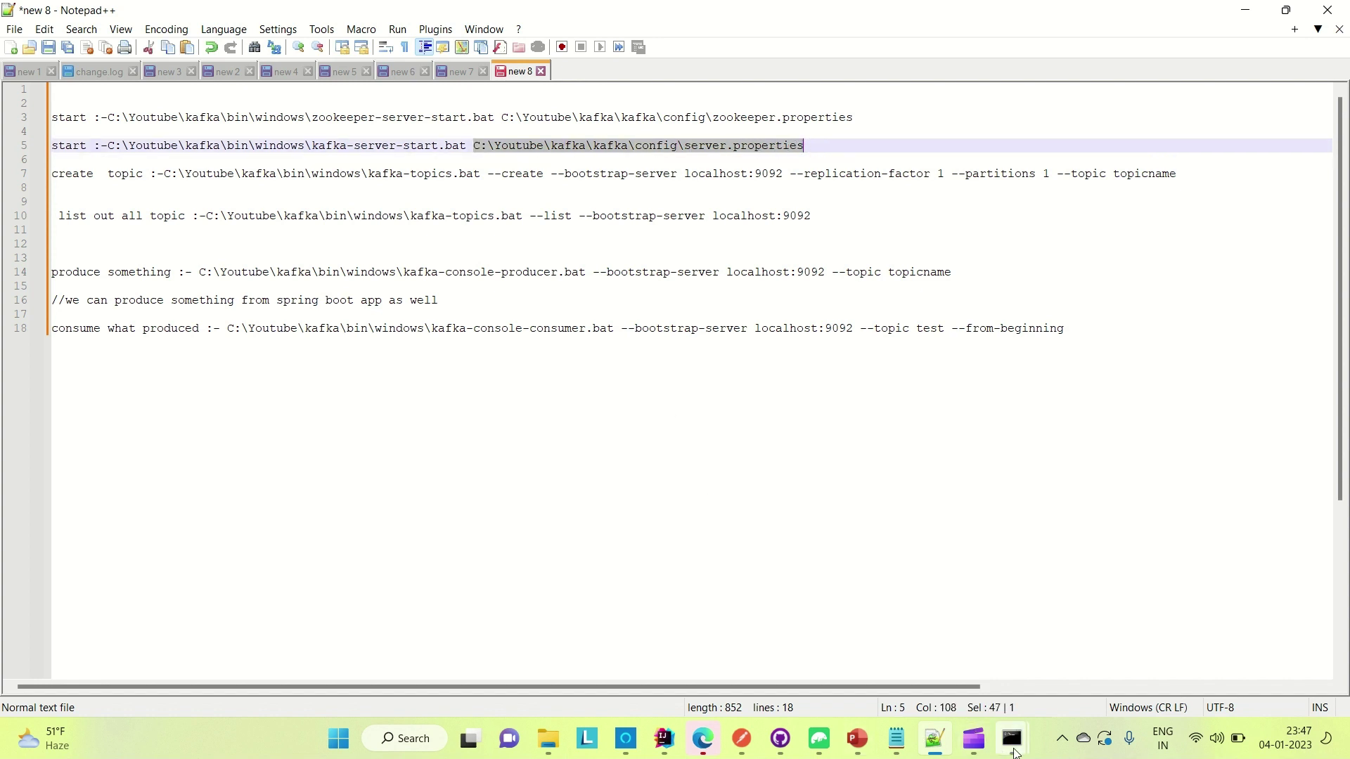
Start the broker with kafka-server-start.bat plus the server.properties path, then minimize its window.
mouse_move(1011, 738)
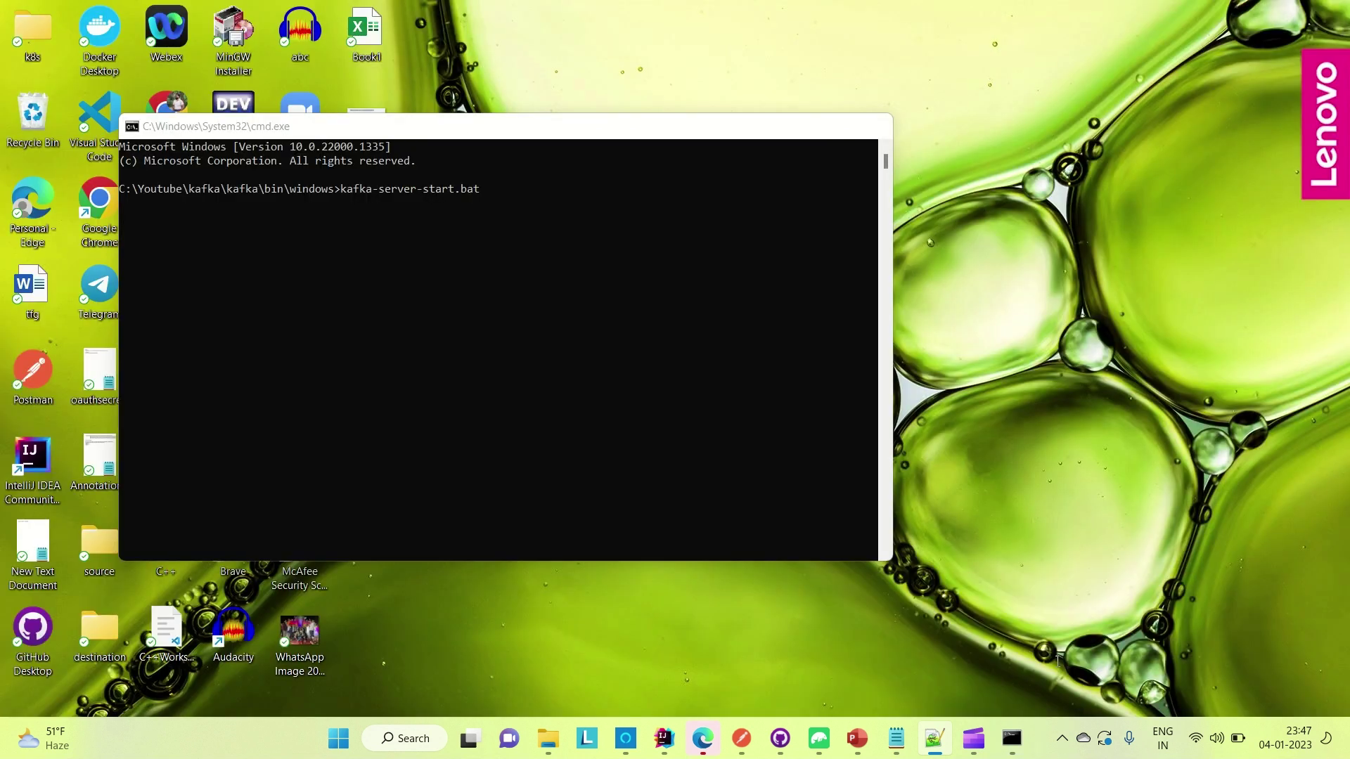
click(1055, 661)
key(ctrl+v)
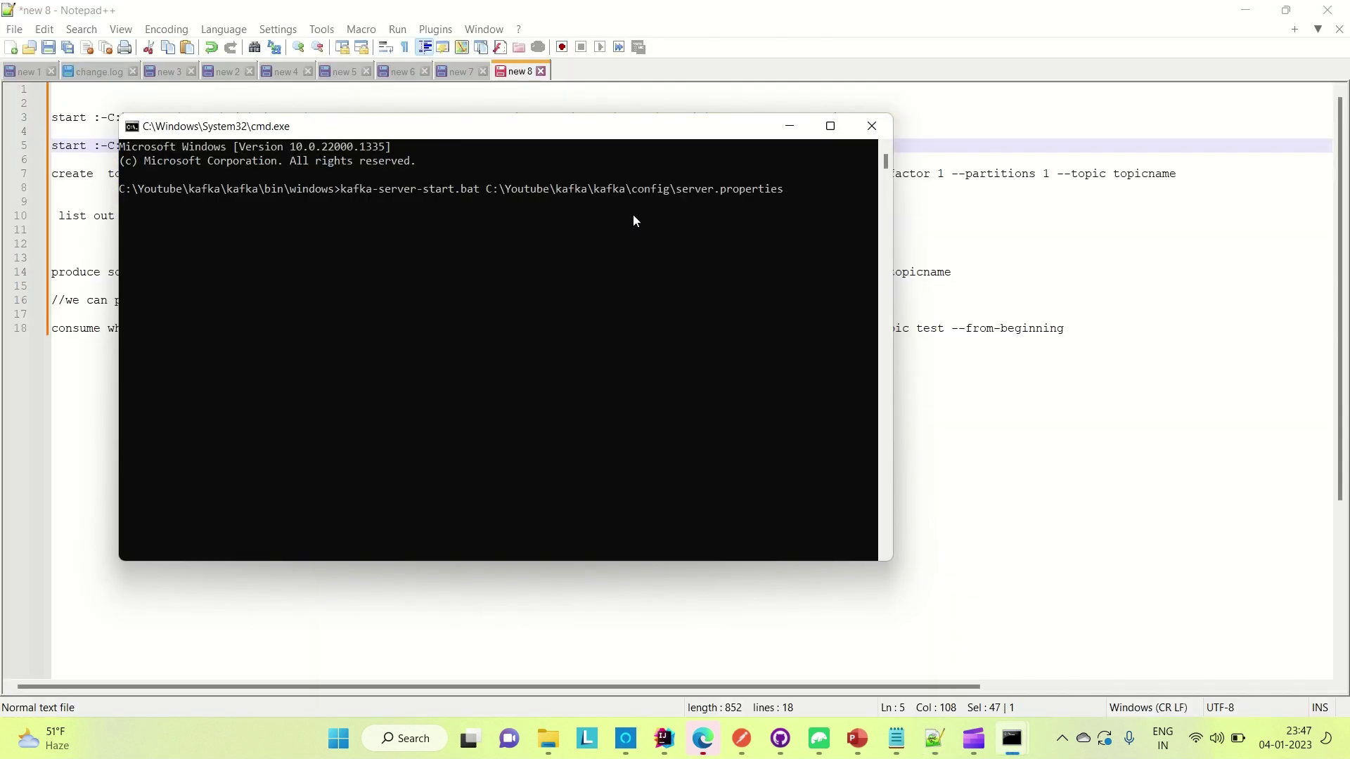
key(Return)
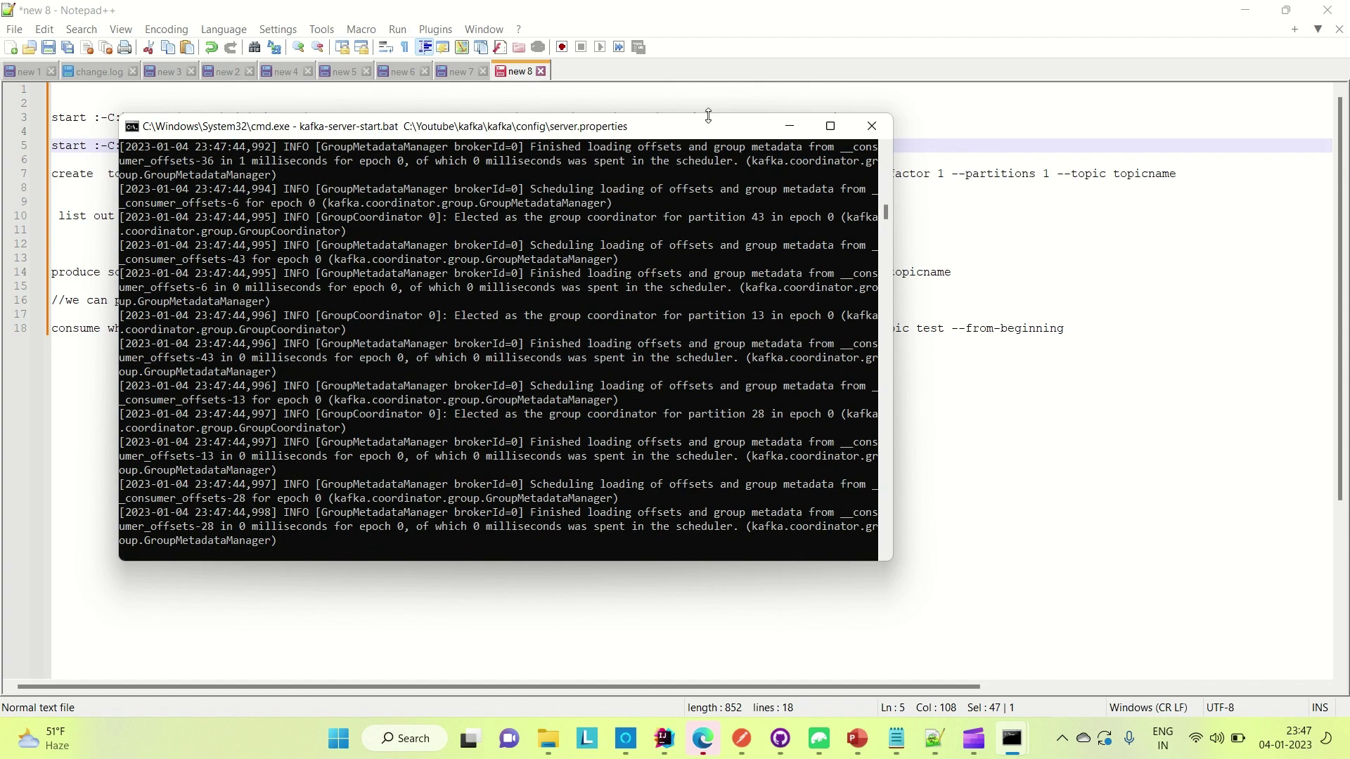
click(788, 125)
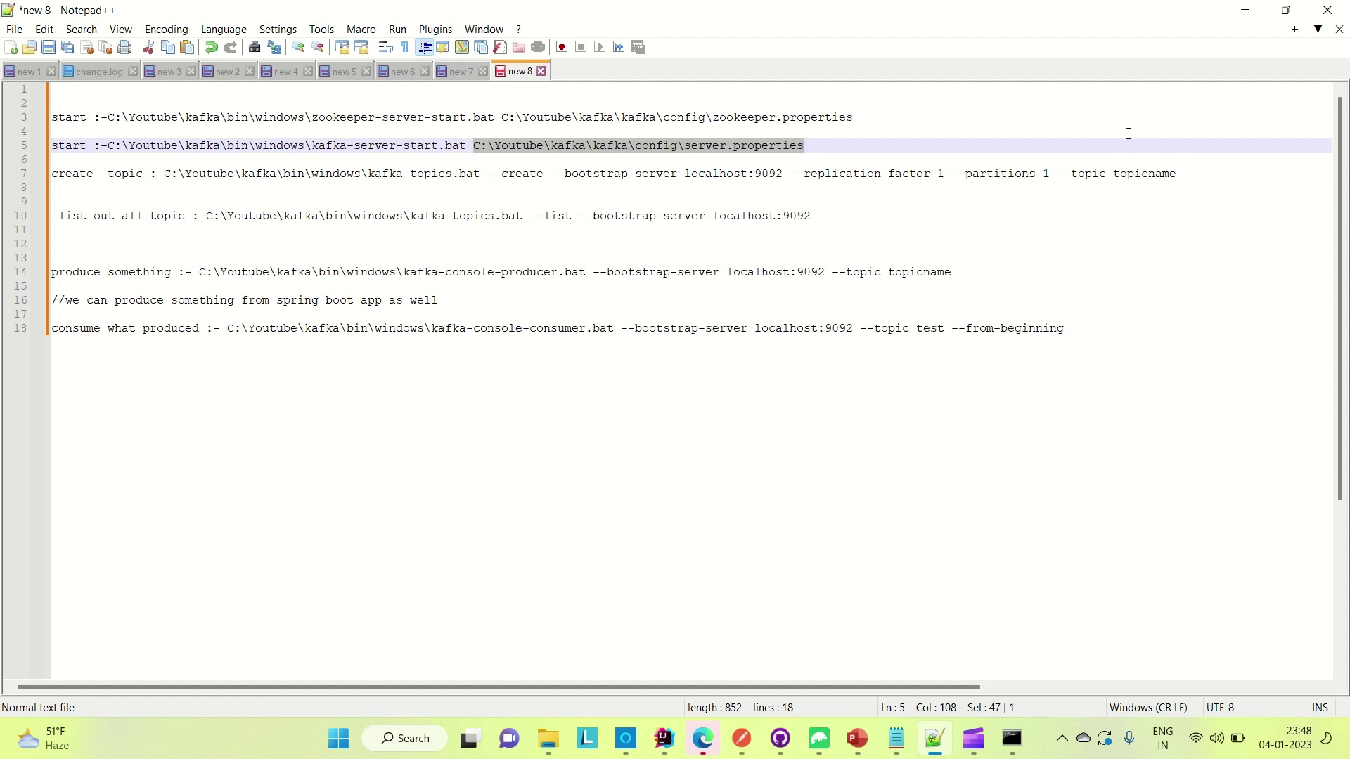
Rename the placeholder topic on line 7 to ravi and copy the create-topic arguments.
double_click(1144, 172)
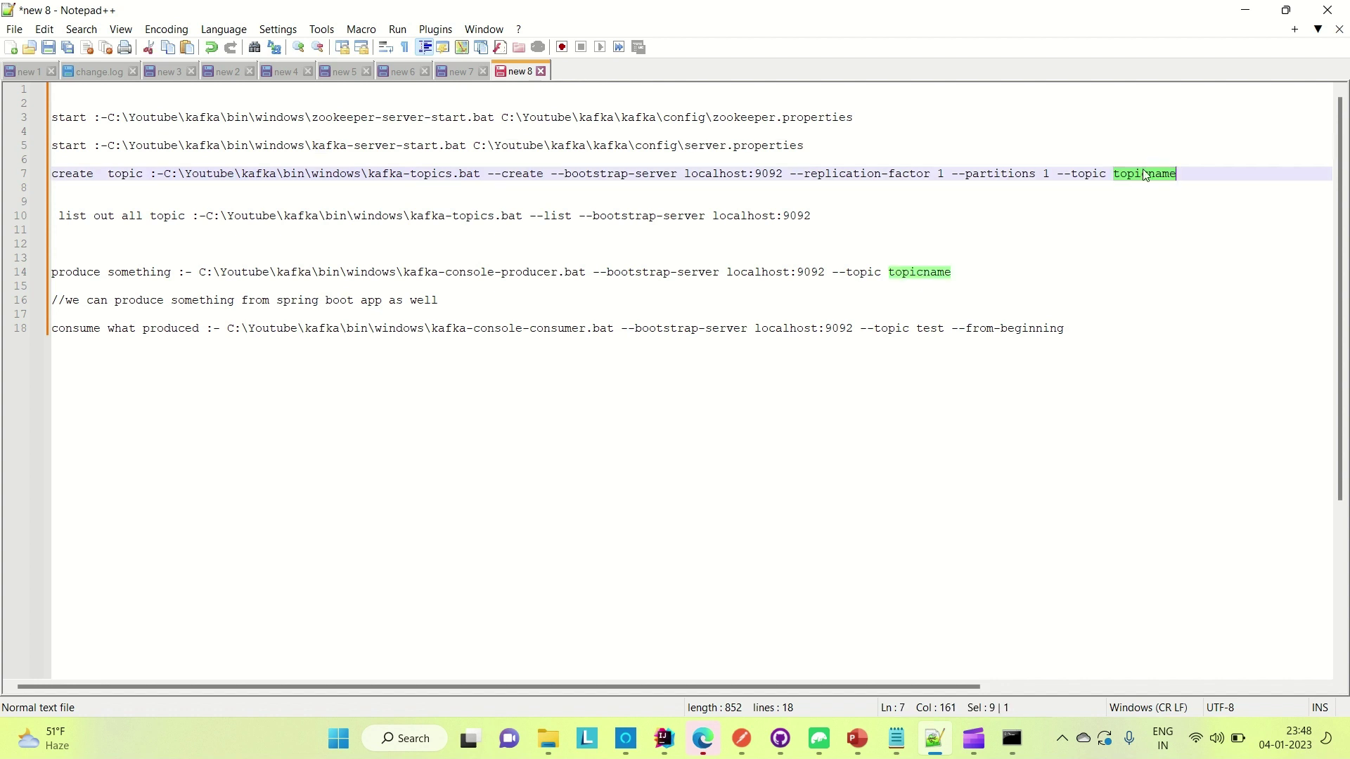
text(ravi)
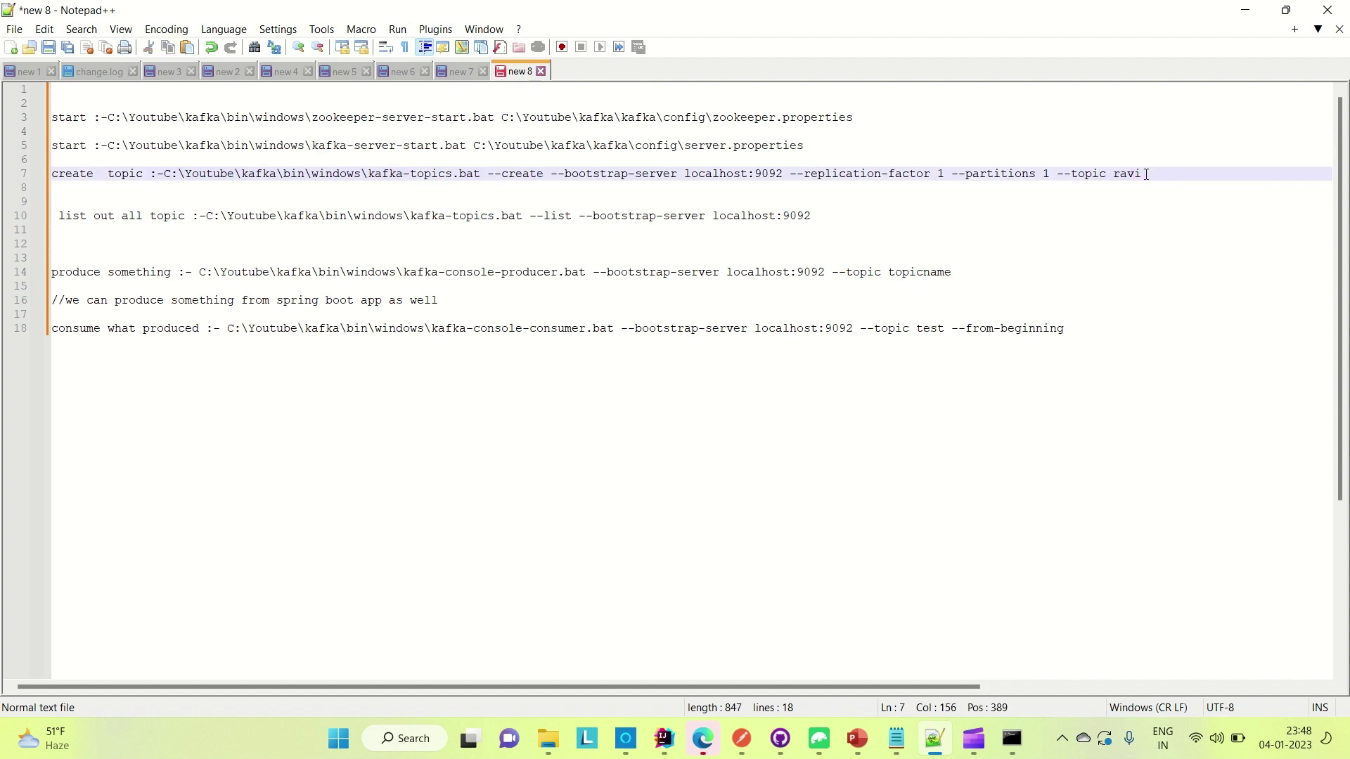
drag(1148, 174, 486, 173)
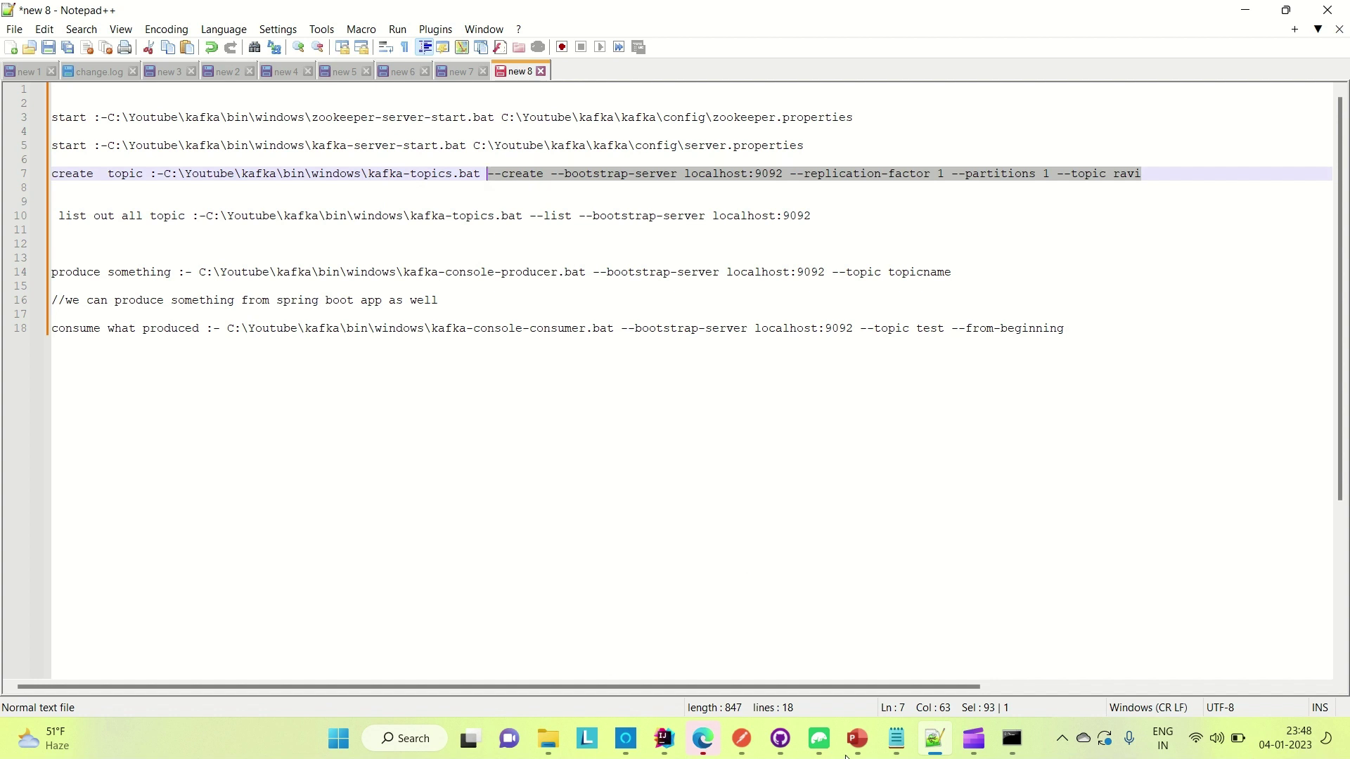
right_click(870, 184)
click(900, 208)
mouse_move(562, 752)
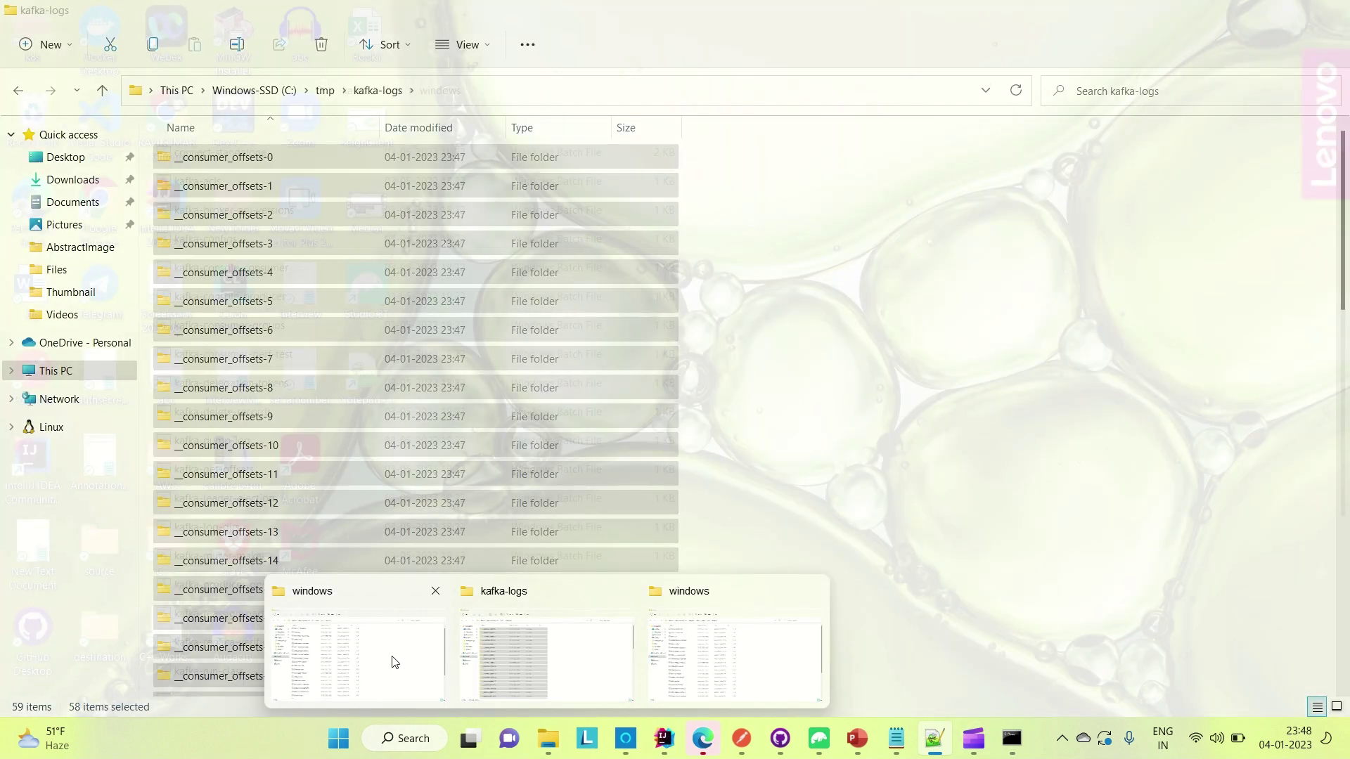
Close the duplicate windows folder window and open cmd in C:\Youtube\kafka\kafka\bin\windows.
click(765, 643)
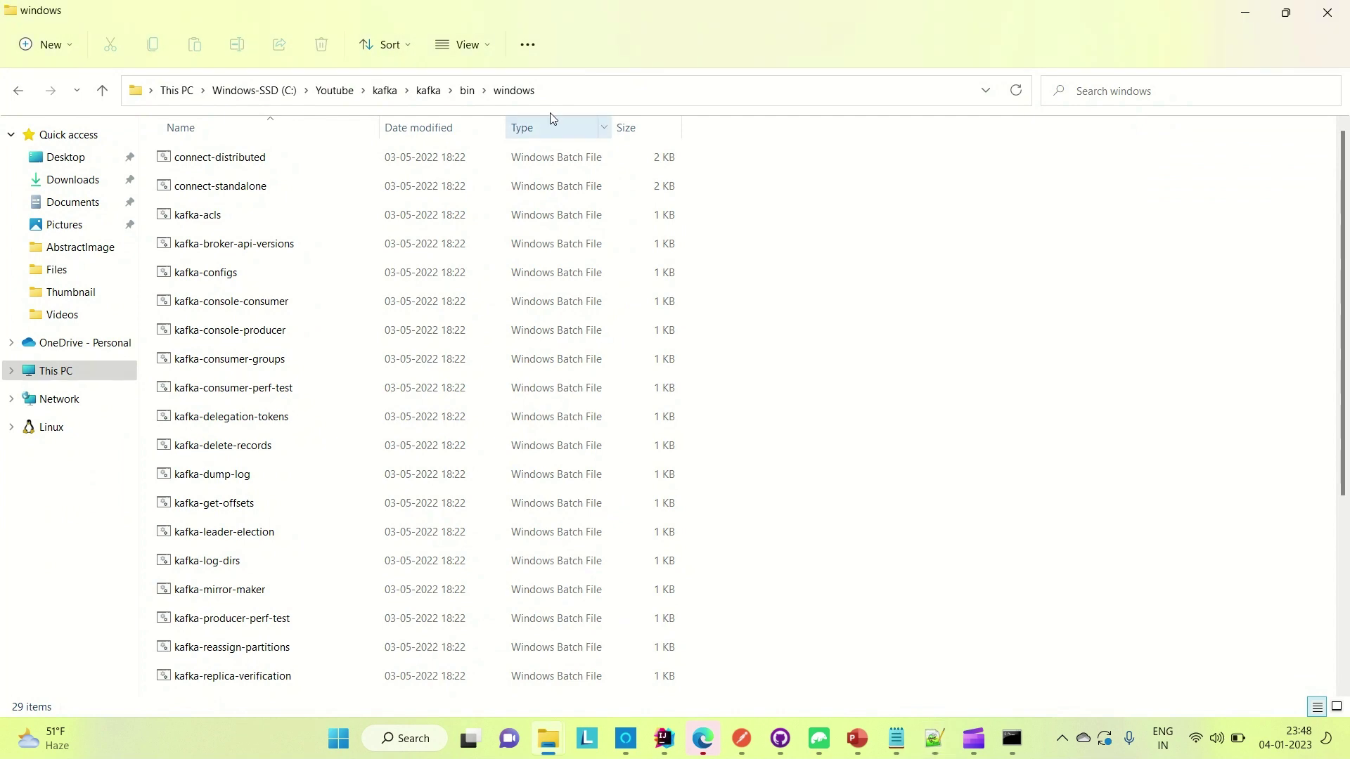
mouse_move(546, 738)
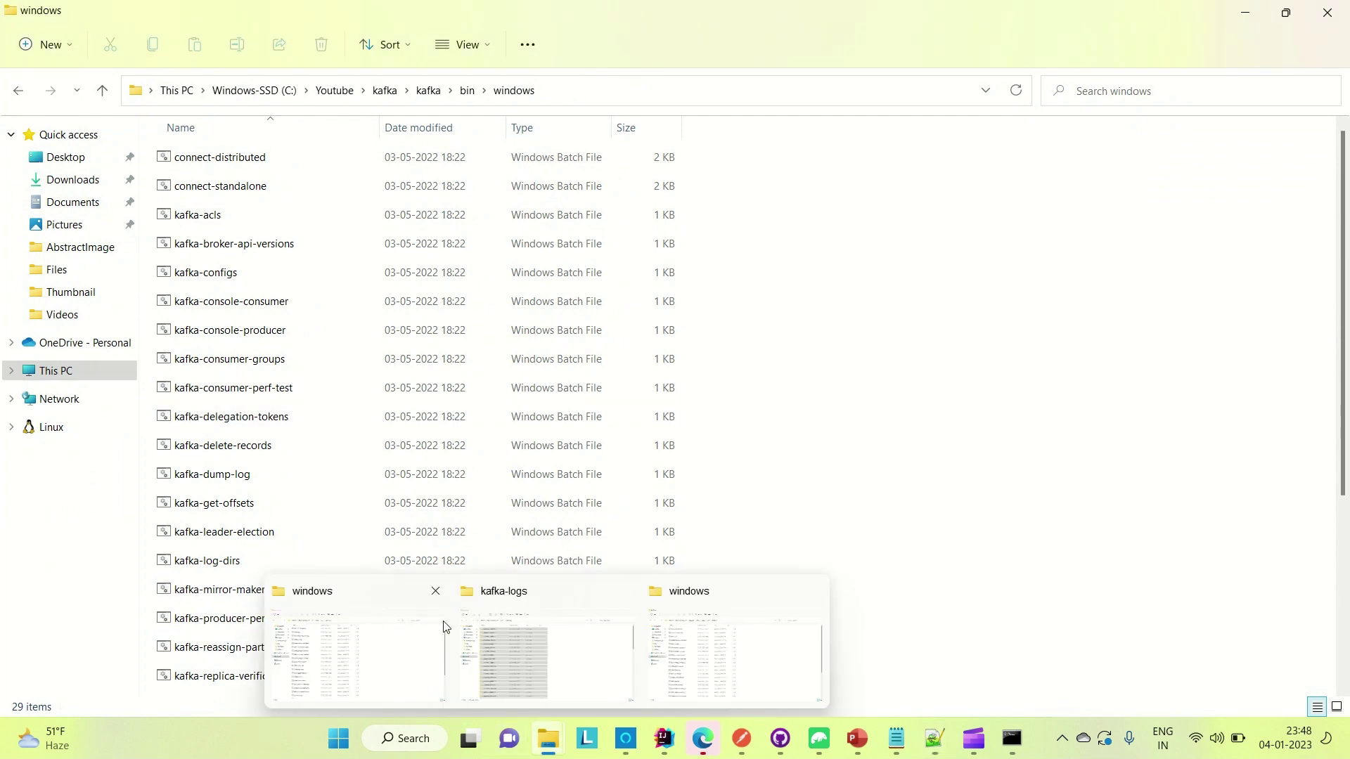
click(435, 591)
click(618, 647)
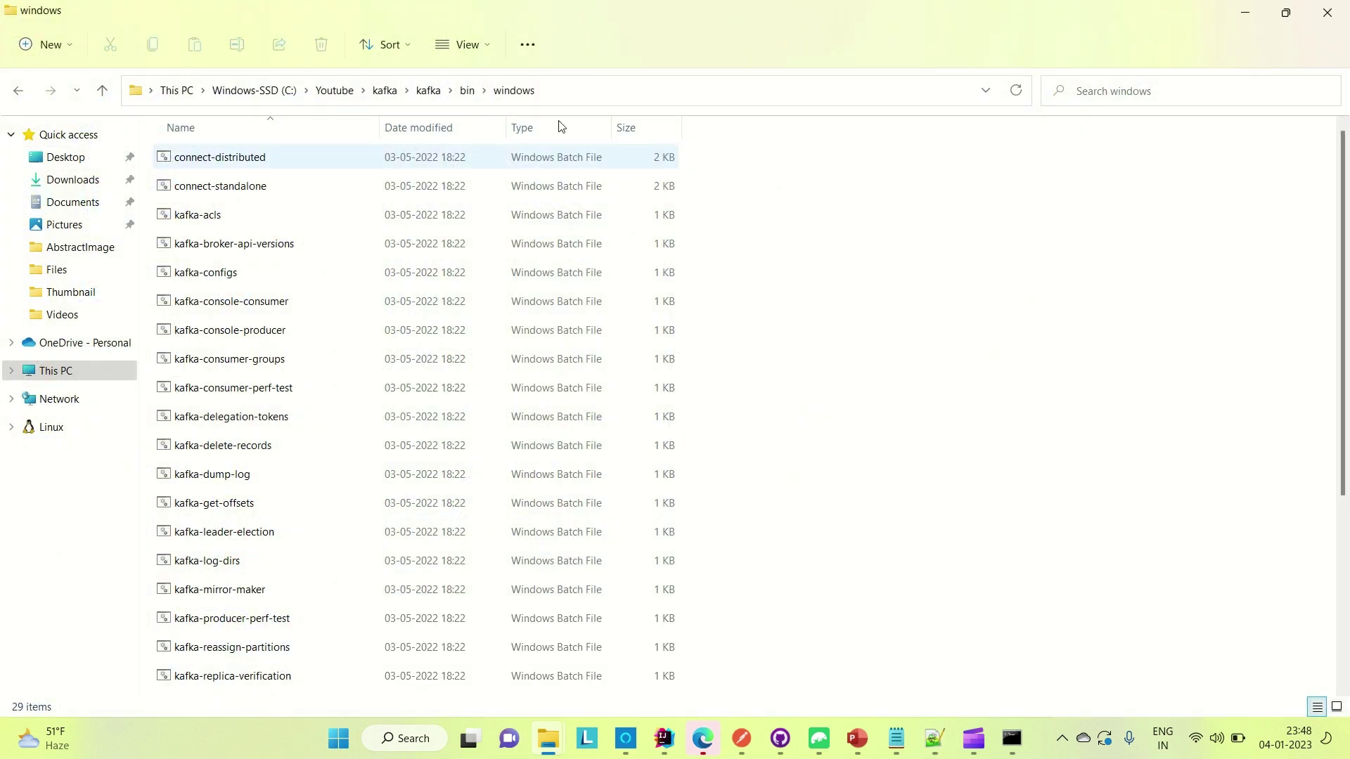
click(579, 90)
text(cmd)
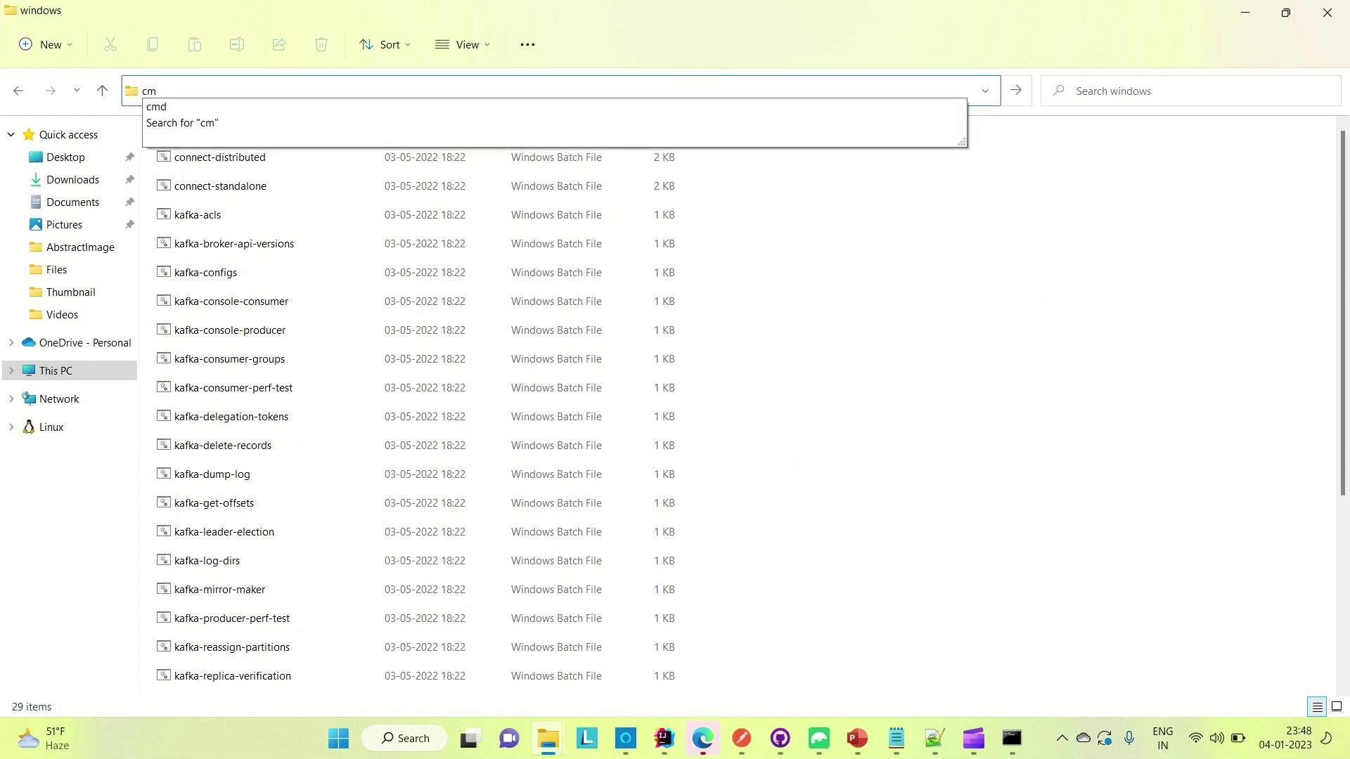
key(Return)
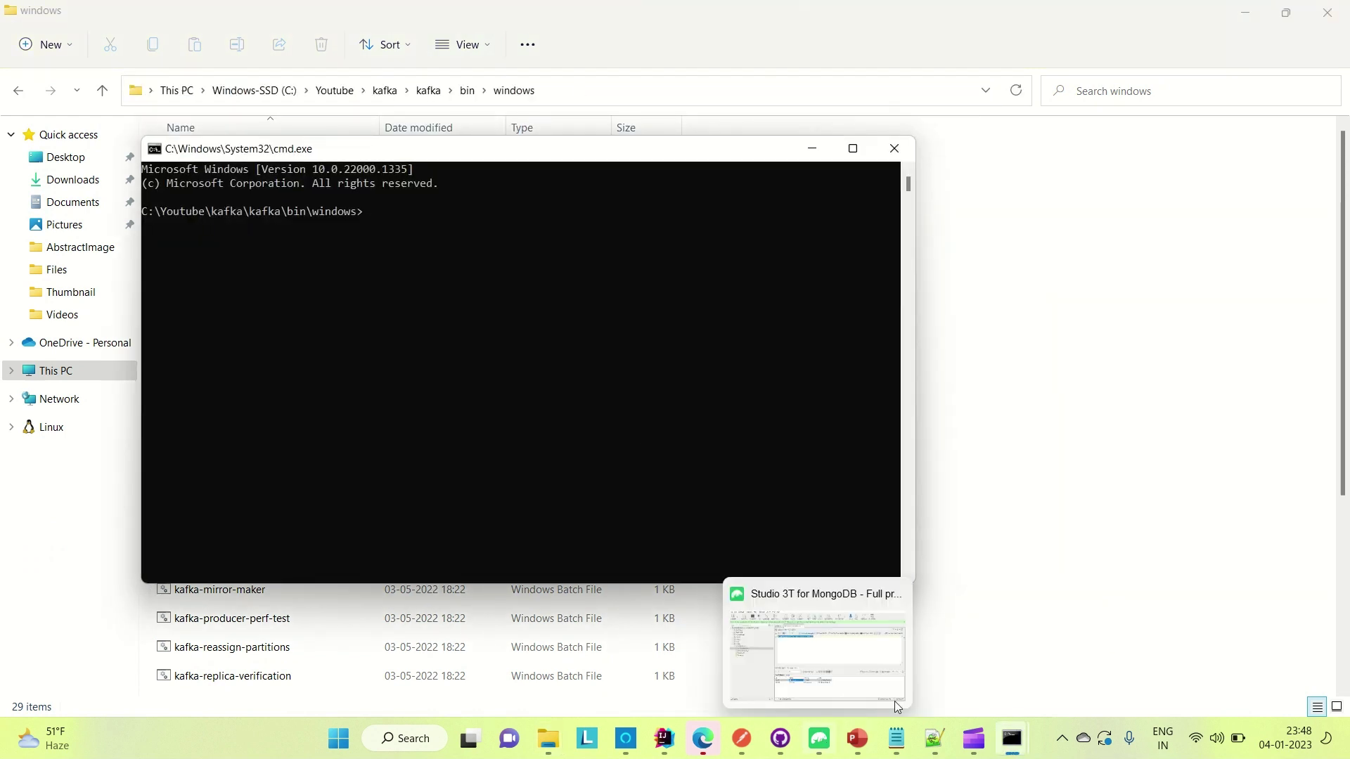
click(932, 738)
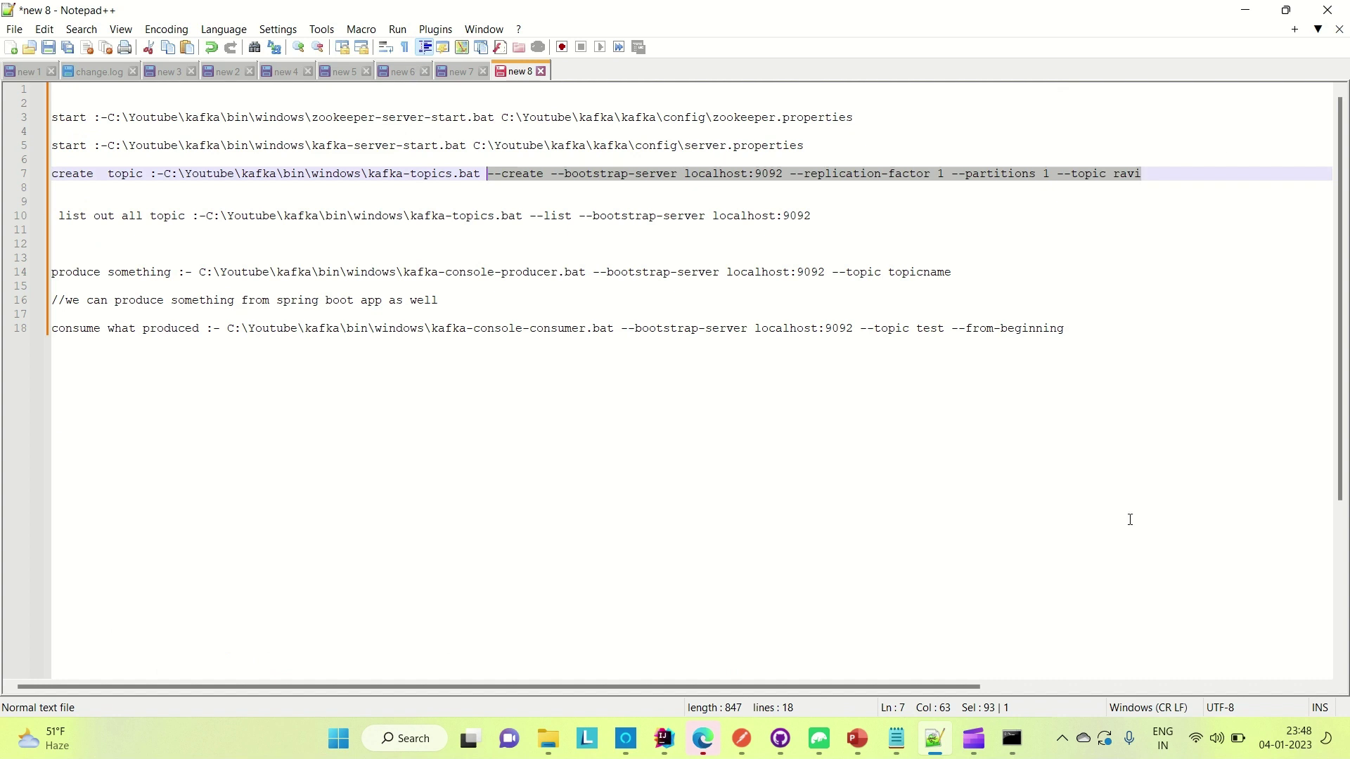
Copy '--list --bootstrap-server localhost:9092' from line 10 and return to the new Command Prompt.
mouse_move(1010, 740)
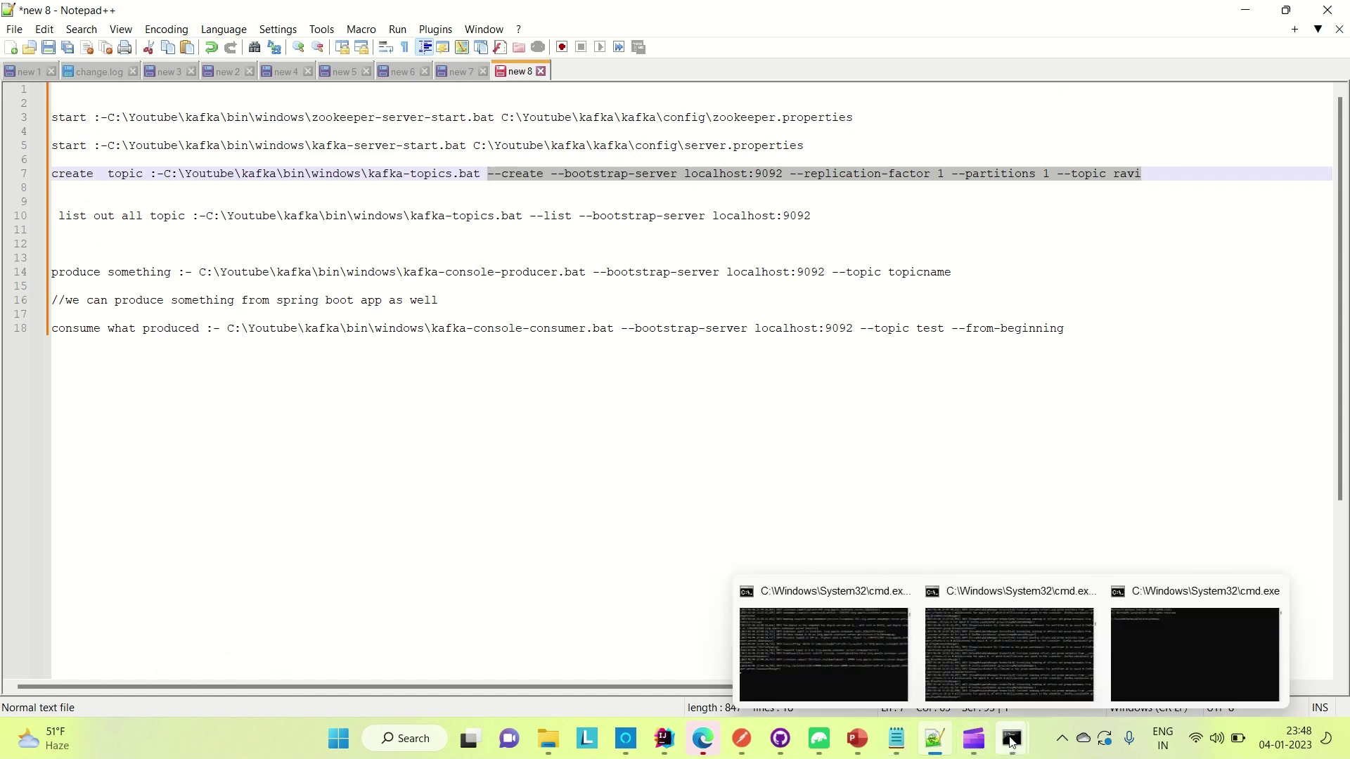
mouse_move(1174, 670)
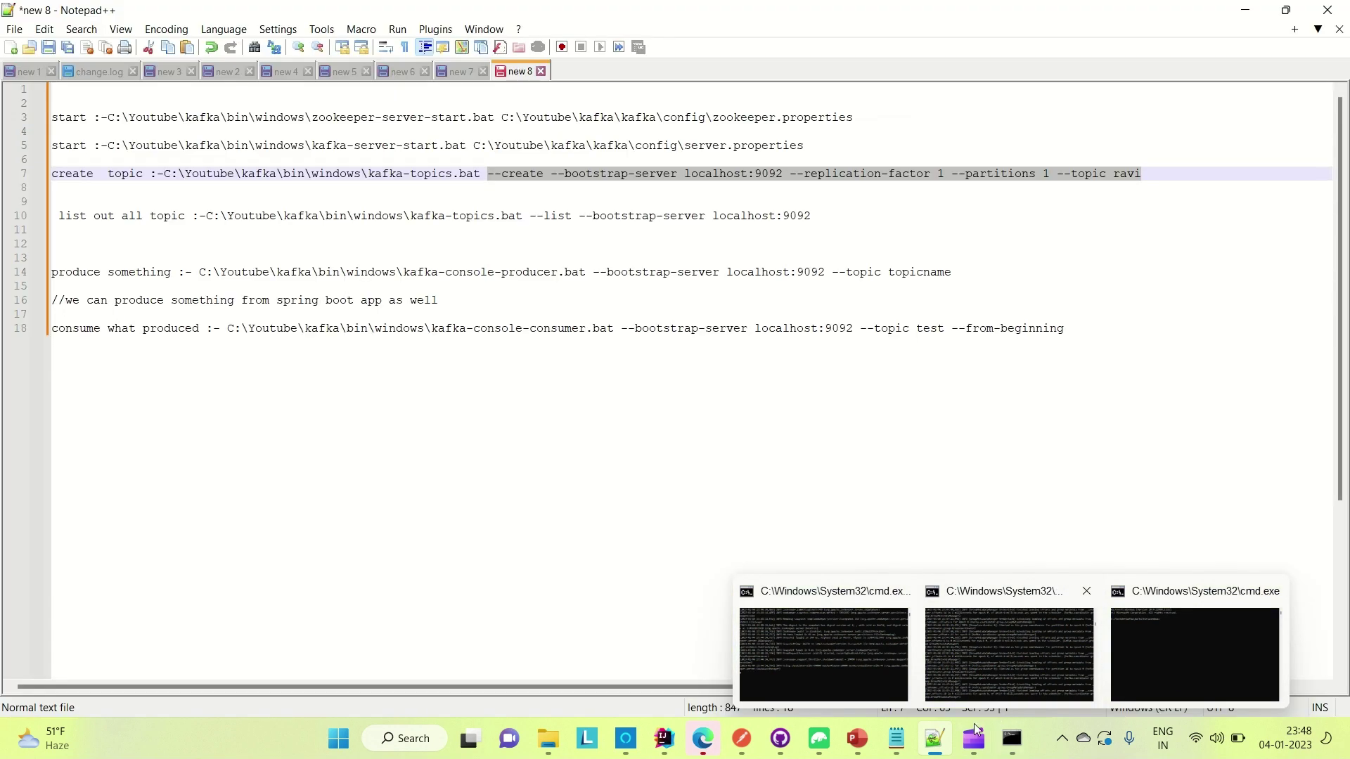
mouse_move(937, 741)
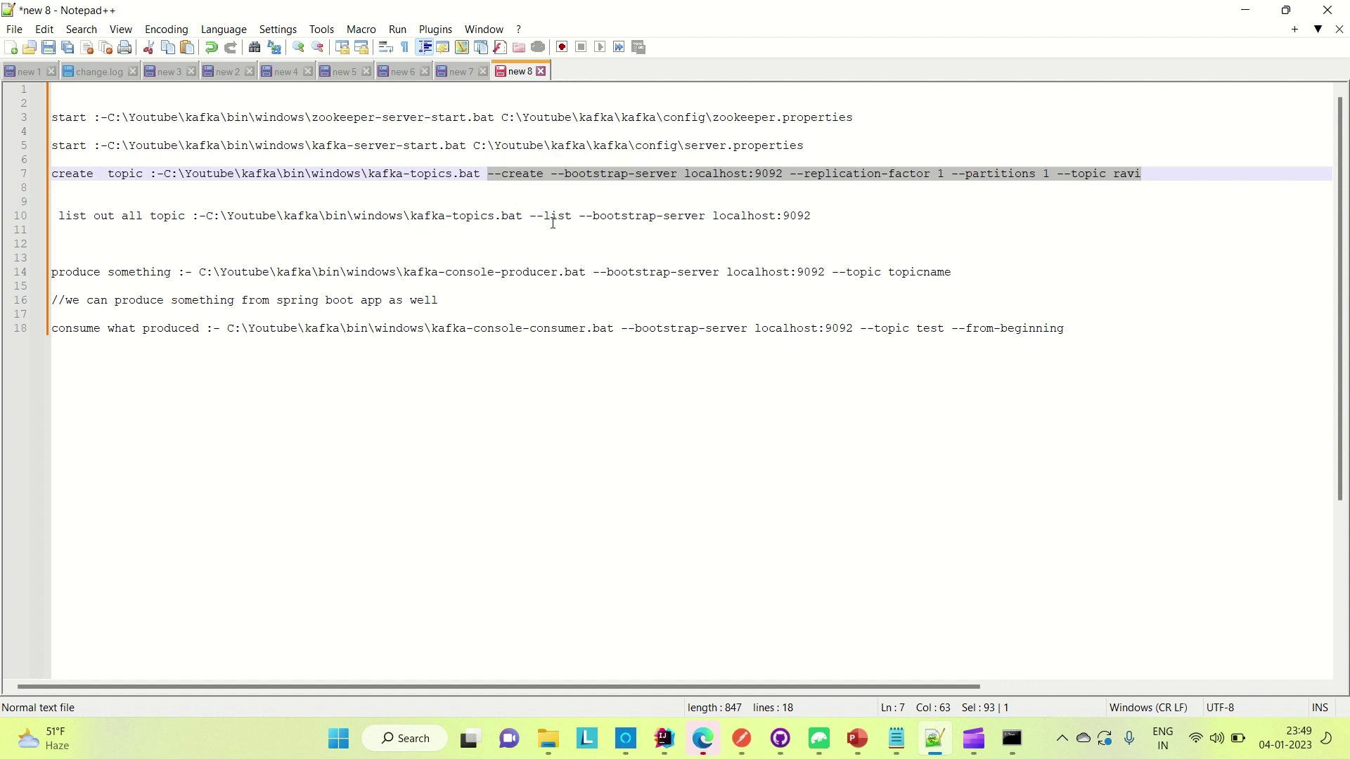
drag(530, 214, 820, 210)
key(ctrl+c)
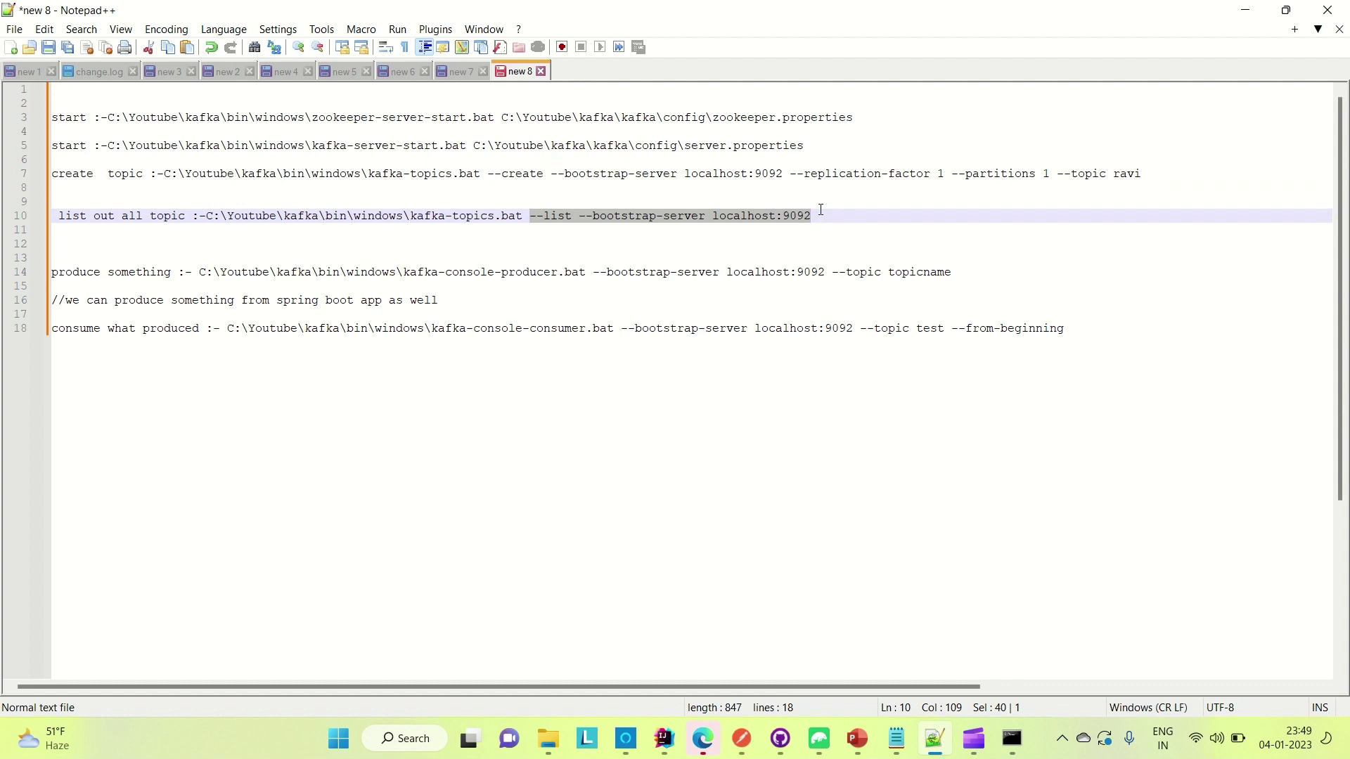
mouse_move(890, 751)
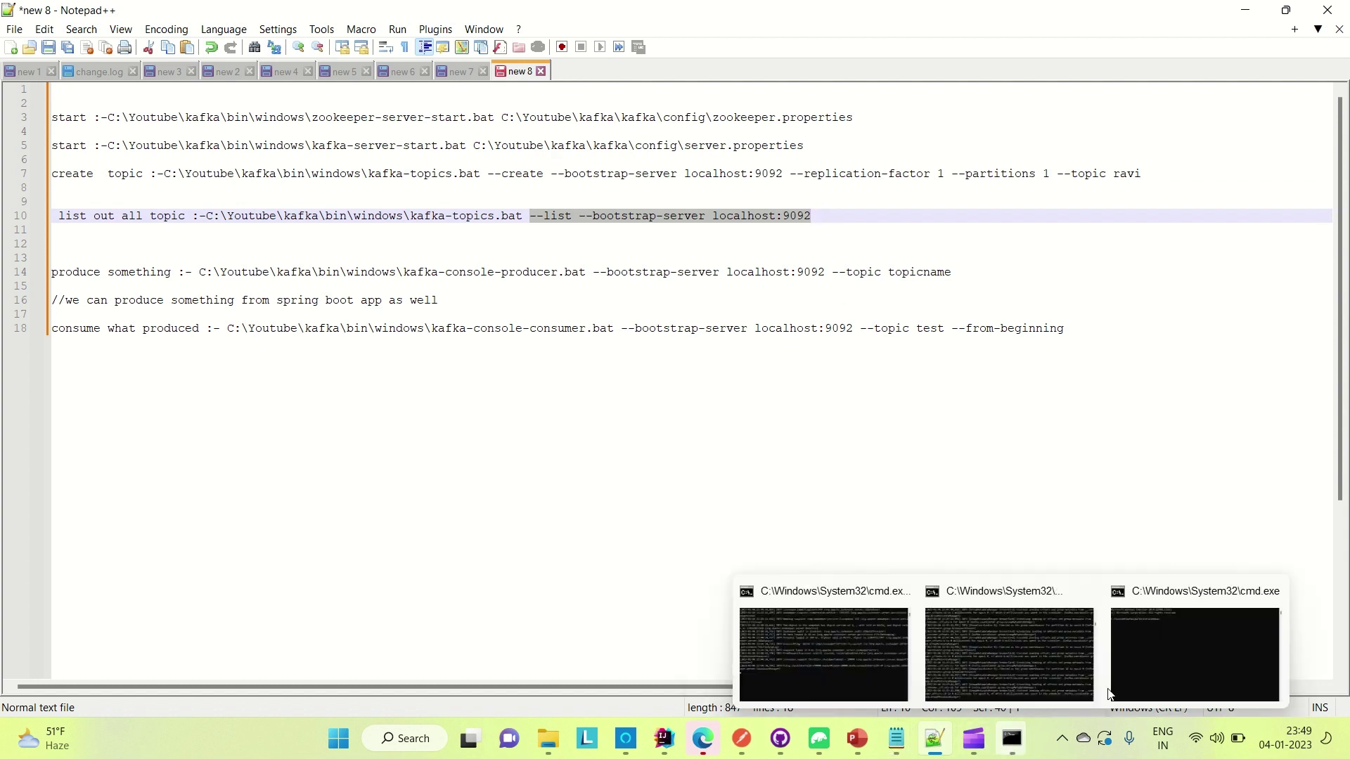
click(1162, 664)
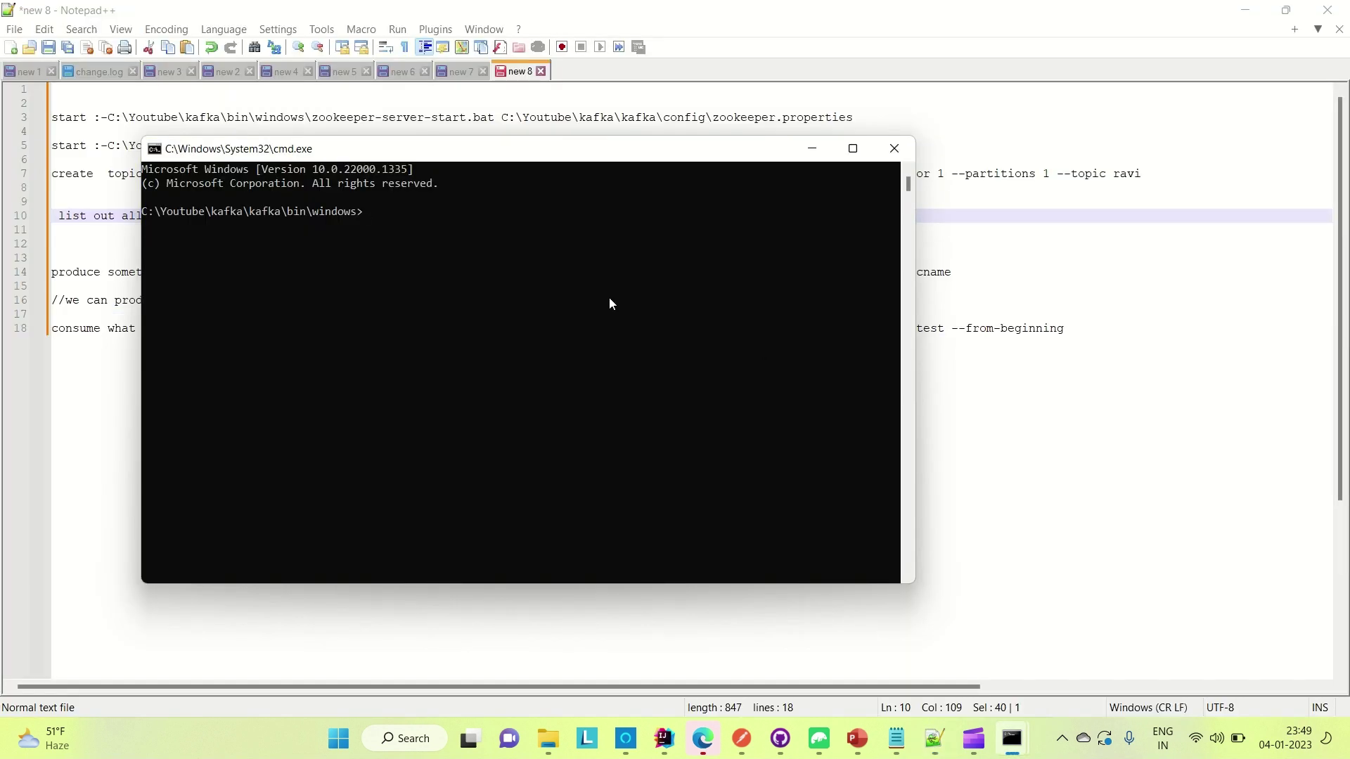
Run kafka-topics.bat --list --bootstrap-server localhost:9092, listing __consumer_offsets, test, test1 and test2.
text(kafka-)
key(Tab)
key(BackSpace)
key(BackSpace)
key(BackSpace)
key(BackSpace)
key(BackSpace)
key(BackSpace)
key(BackSpace)
key(BackSpace)
text(to)
key(Caps_Lock)
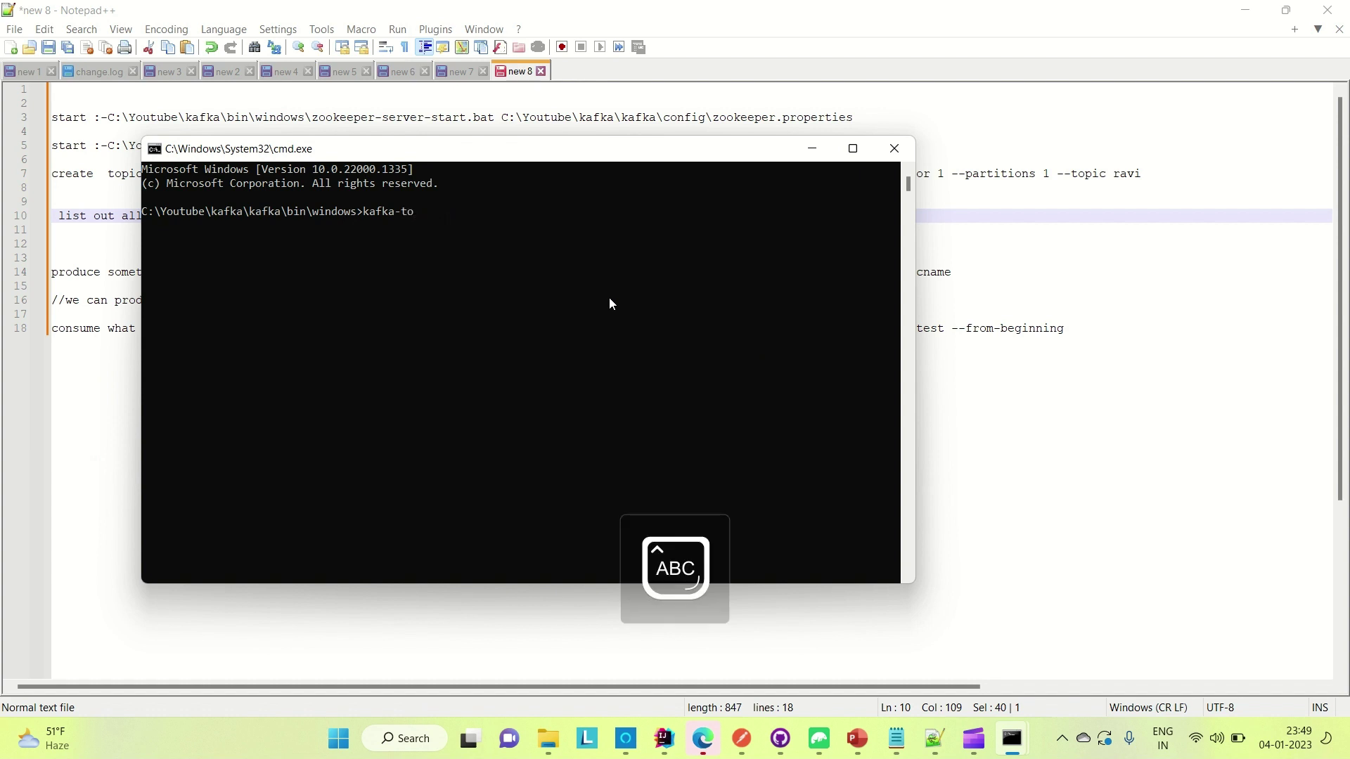
key(Caps_Lock)
key(Tab)
key(ctrl+v)
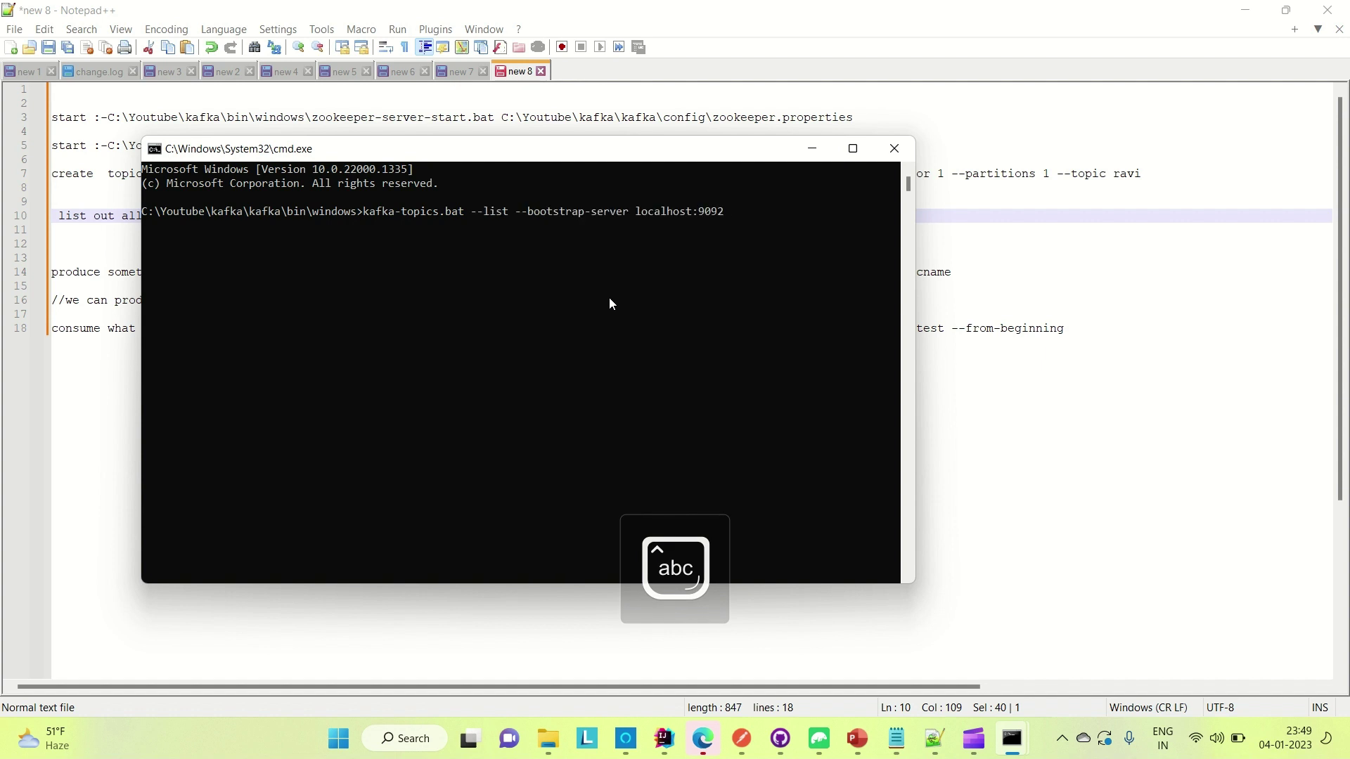
key(Return)
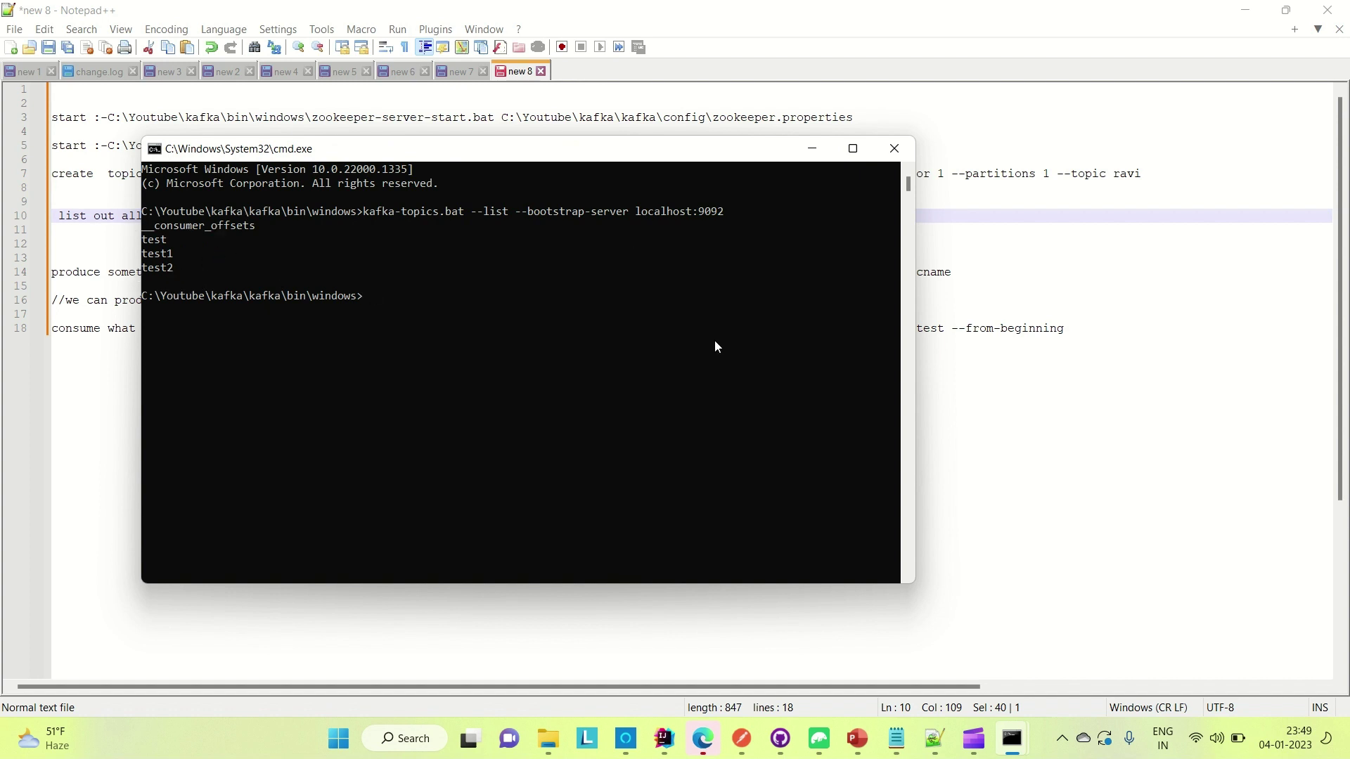
Recall the list command and trim it back to kafka-topics.bat.
key(Up)
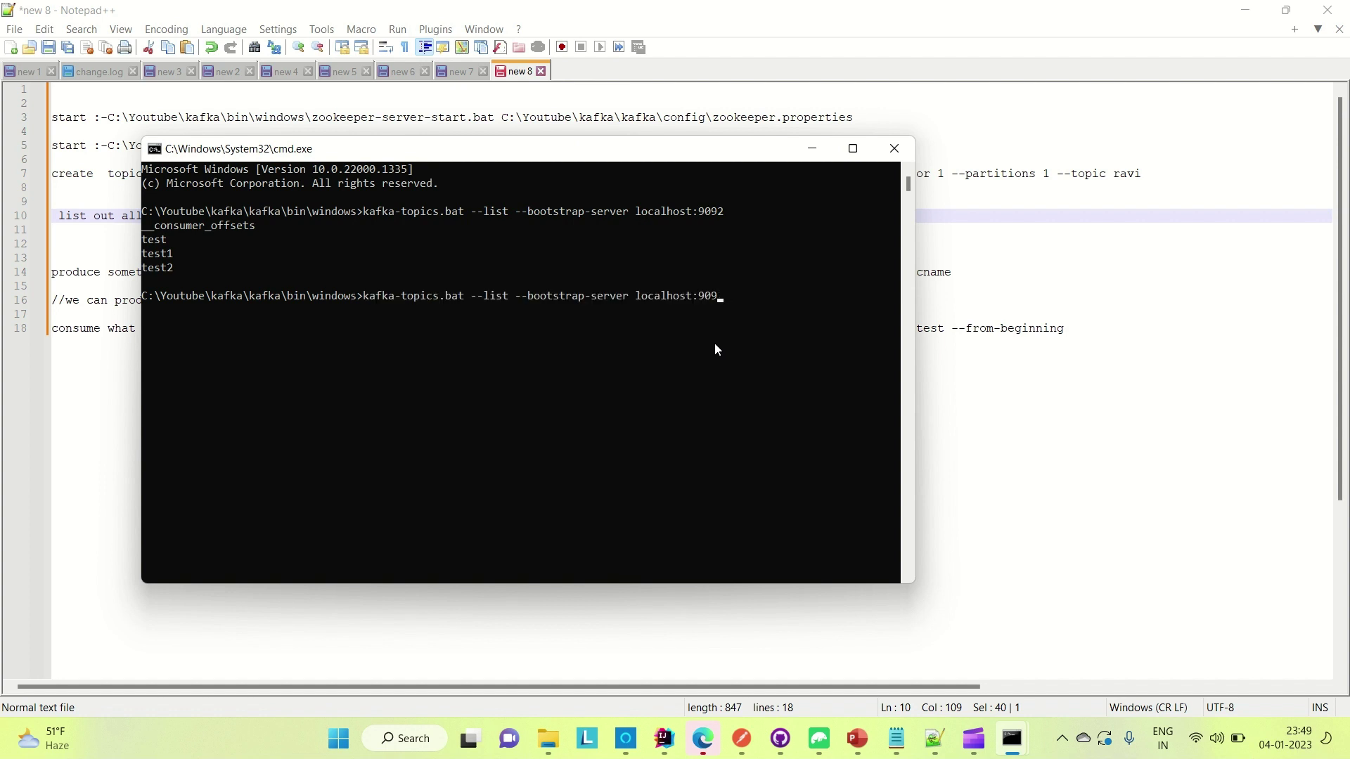
key(BackSpace)
key(BackSpace)
key(BackSpace)
key(BackSpace)
key(BackSpace)
key(BackSpace)
key(BackSpace)
key(BackSpace)
key(BackSpace)
key(BackSpace)
key(BackSpace)
key(BackSpace)
key(BackSpace)
key(BackSpace)
key(BackSpace)
key(BackSpace)
key(BackSpace)
key(BackSpace)
key(BackSpace)
key(BackSpace)
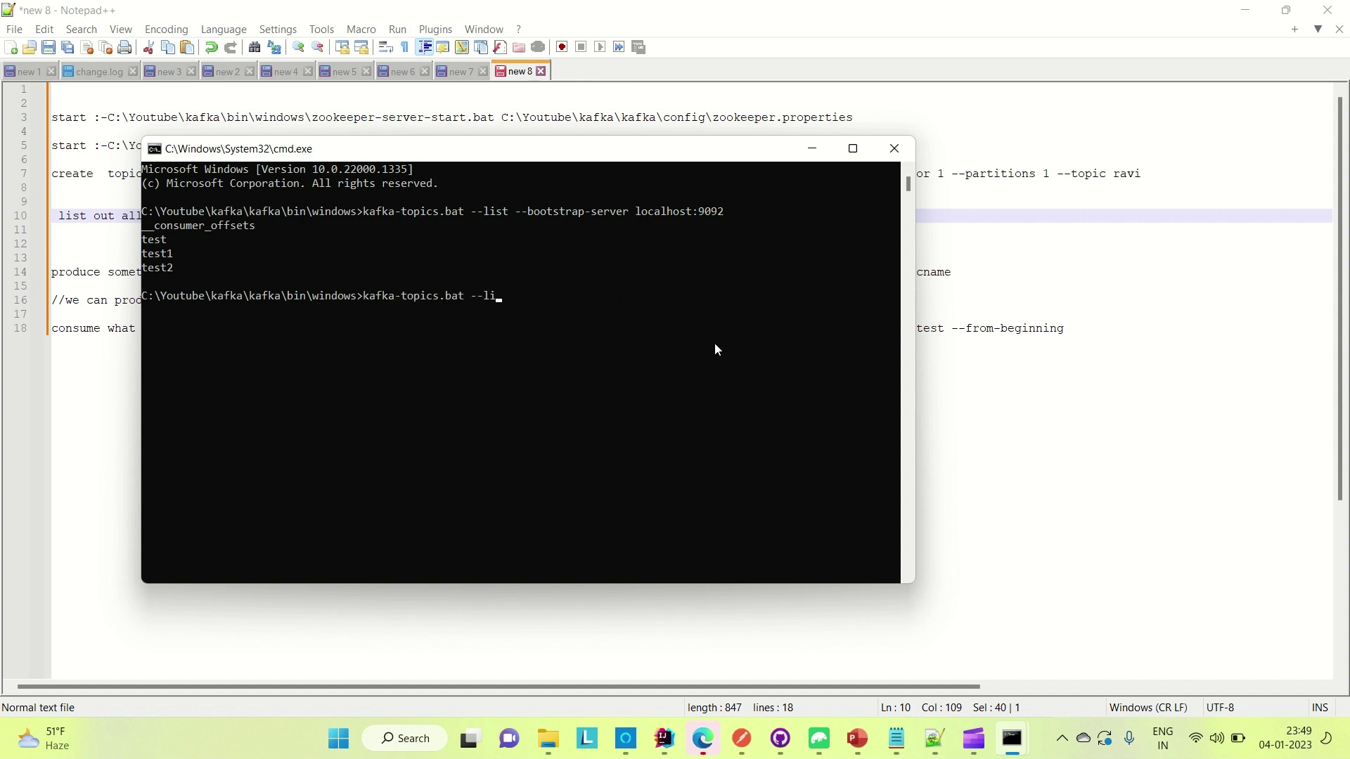
key(BackSpace)
key(BackSpace)
key(BackSpace)
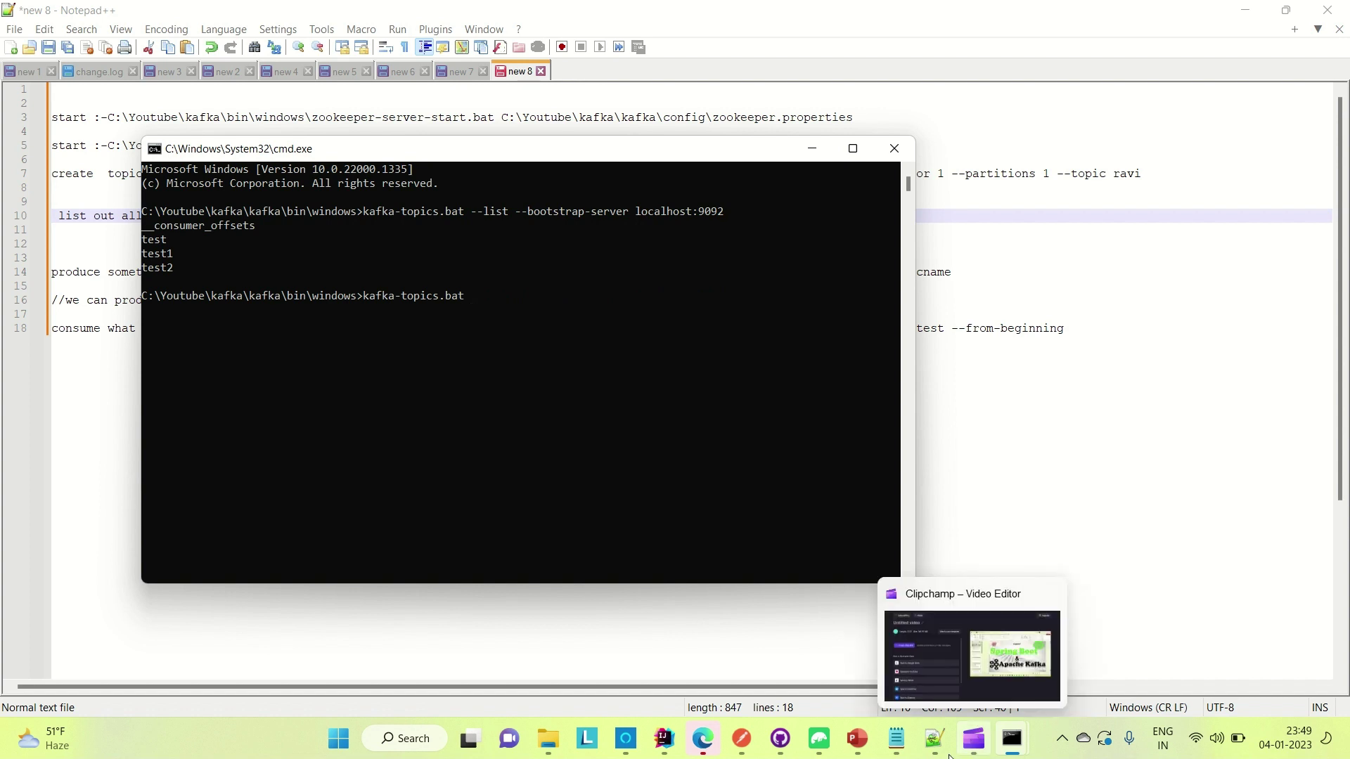
Change line 7's topic from ravi to enggadda and select the create-topic arguments.
click(934, 738)
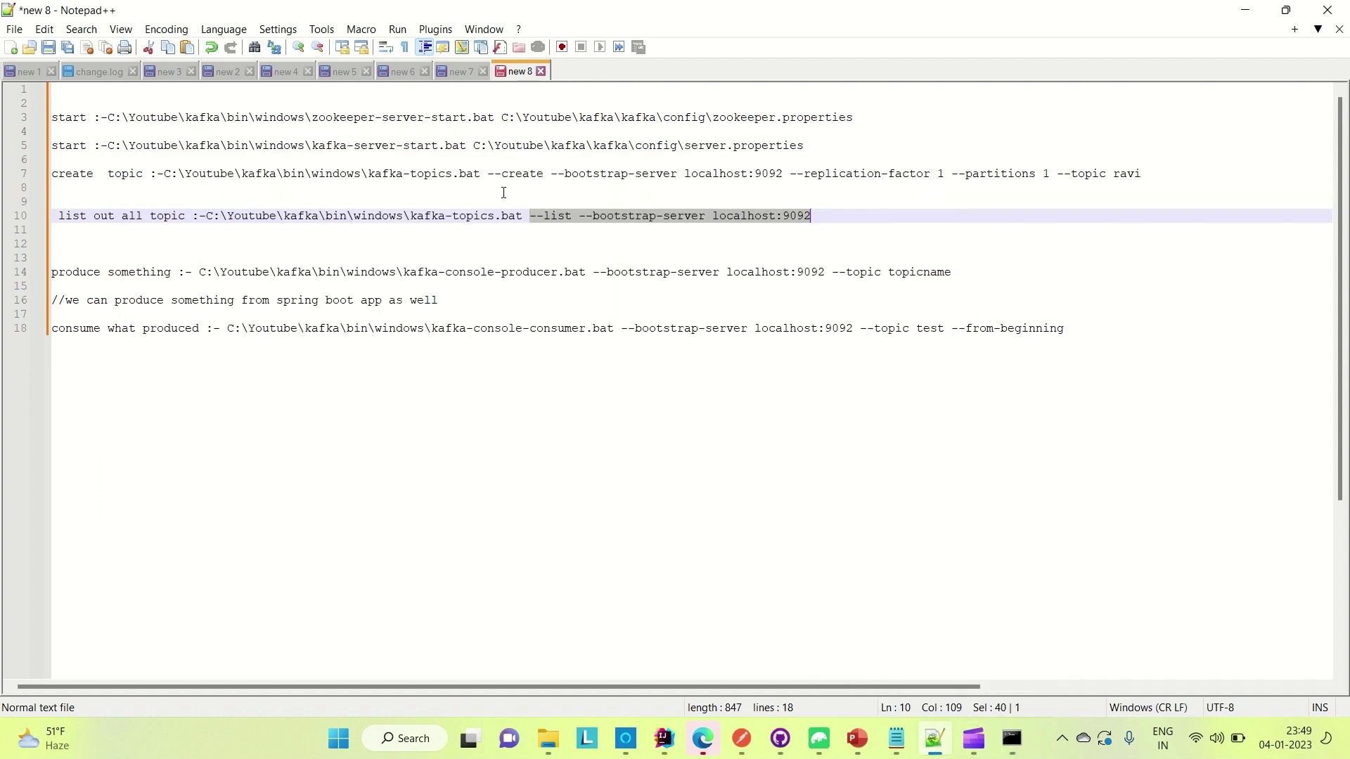
drag(481, 173, 883, 206)
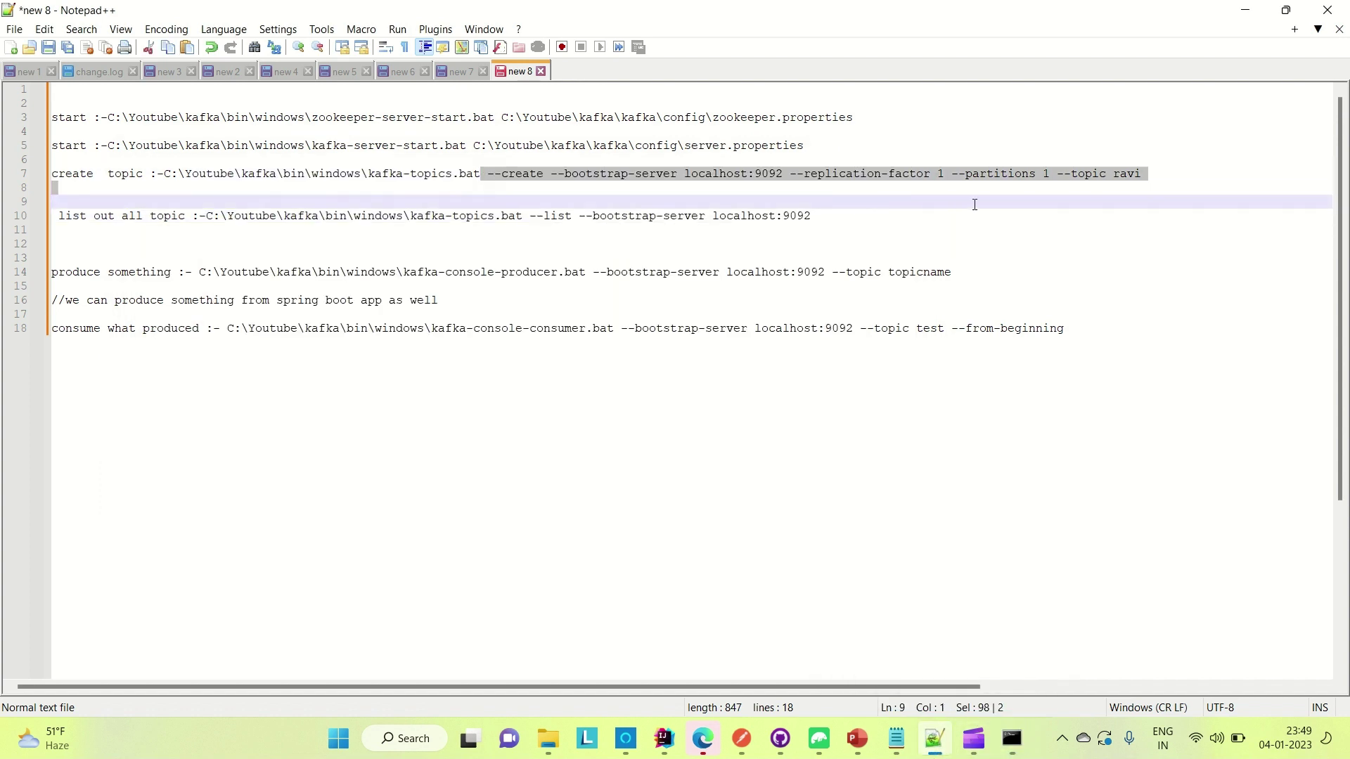
drag(1049, 204, 1154, 173)
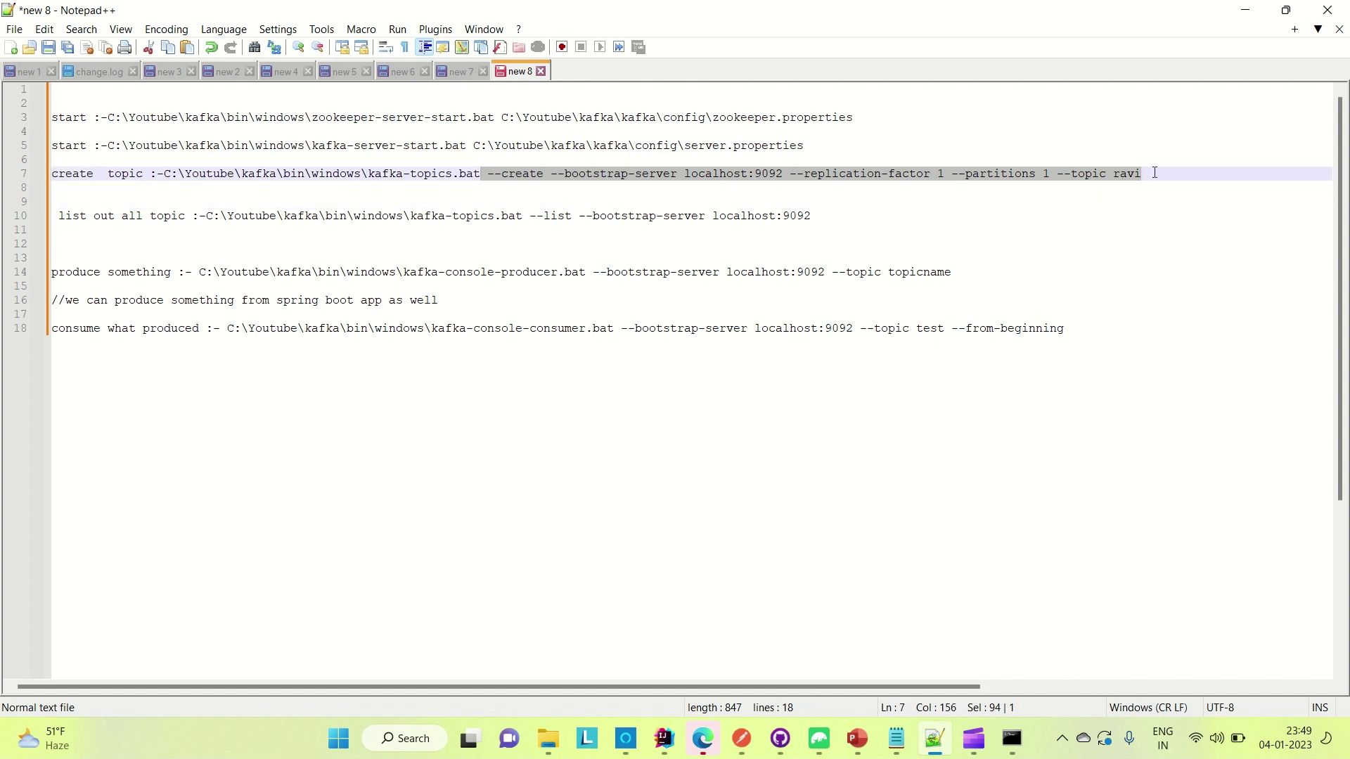
double_click(1131, 177)
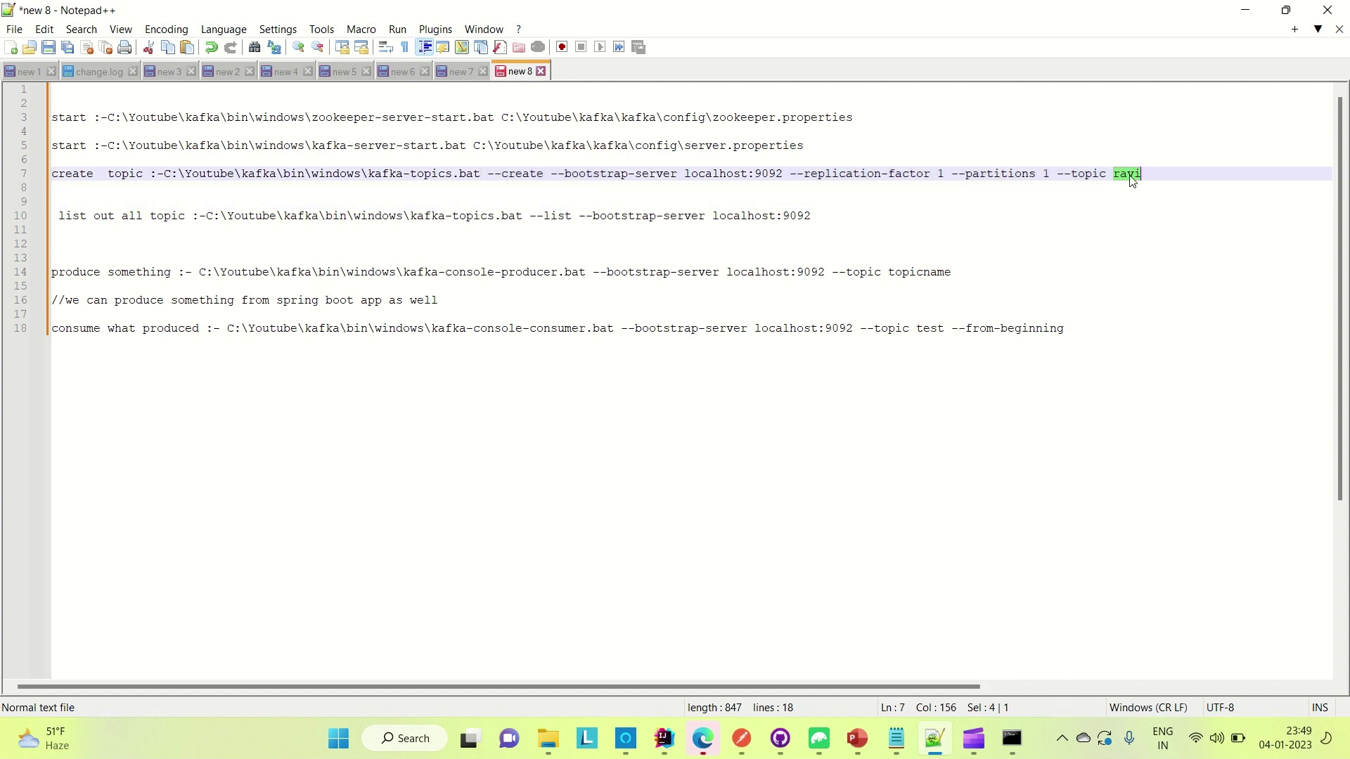
text(enn)
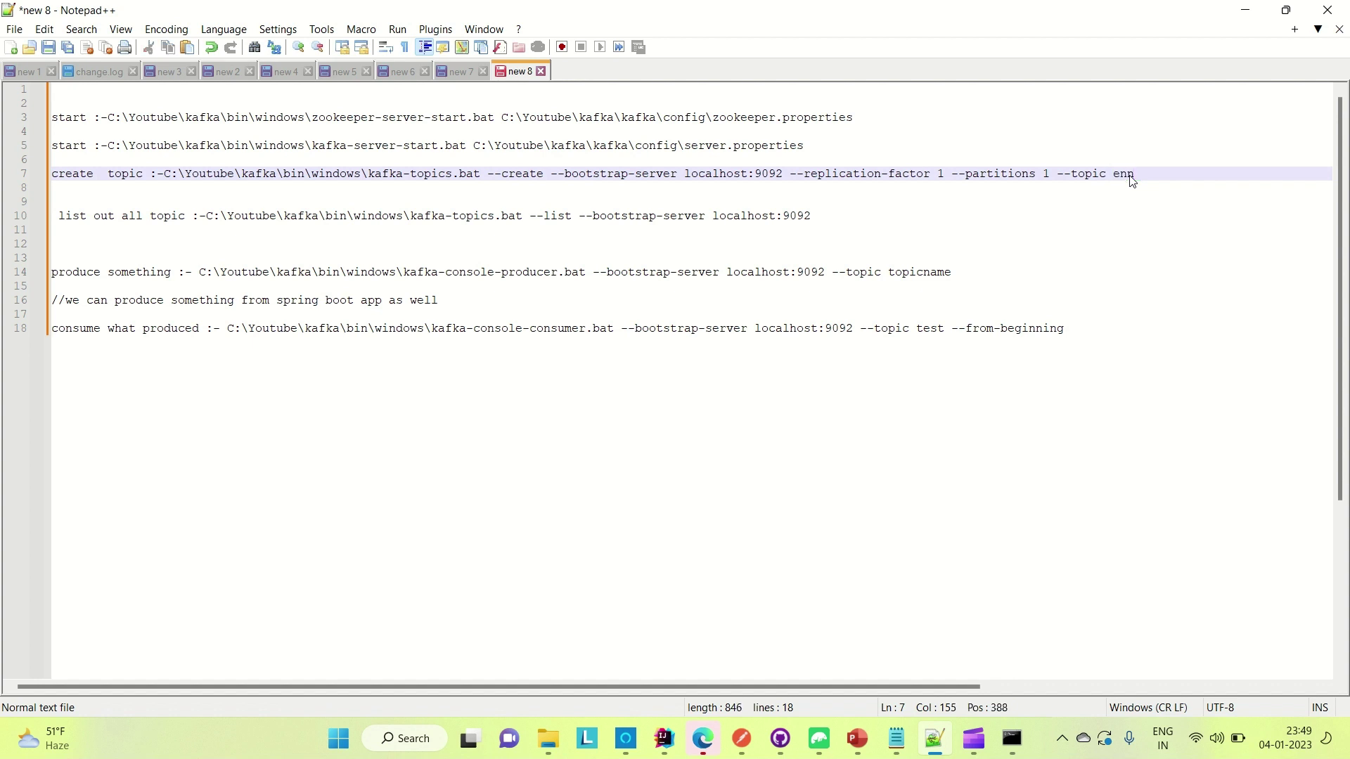
key(BackSpace)
text(gga)
key(BackSpace)
text(adda)
drag(1173, 174, 486, 174)
key(ctrl+c)
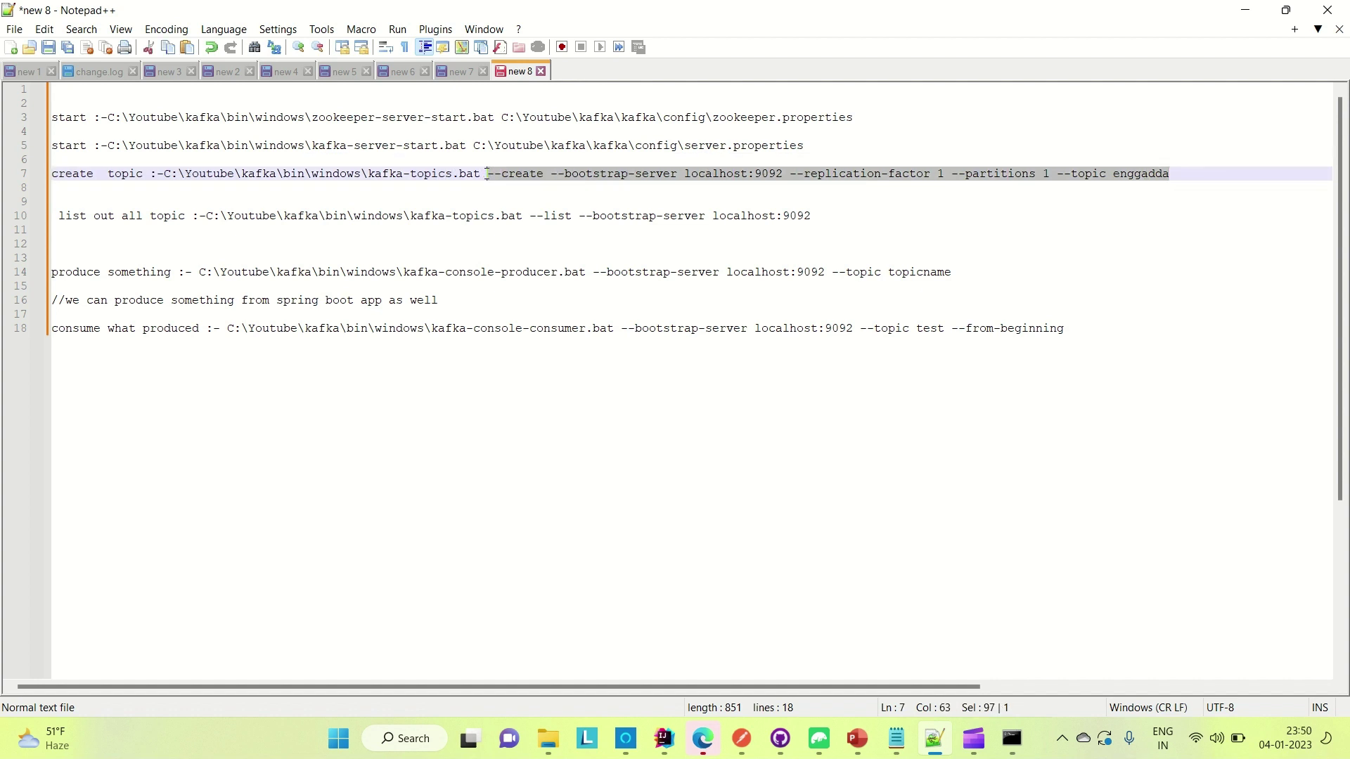
Create topic enggadda with the pasted kafka-topics.bat arguments, then rerun the --list command.
mouse_move(1012, 738)
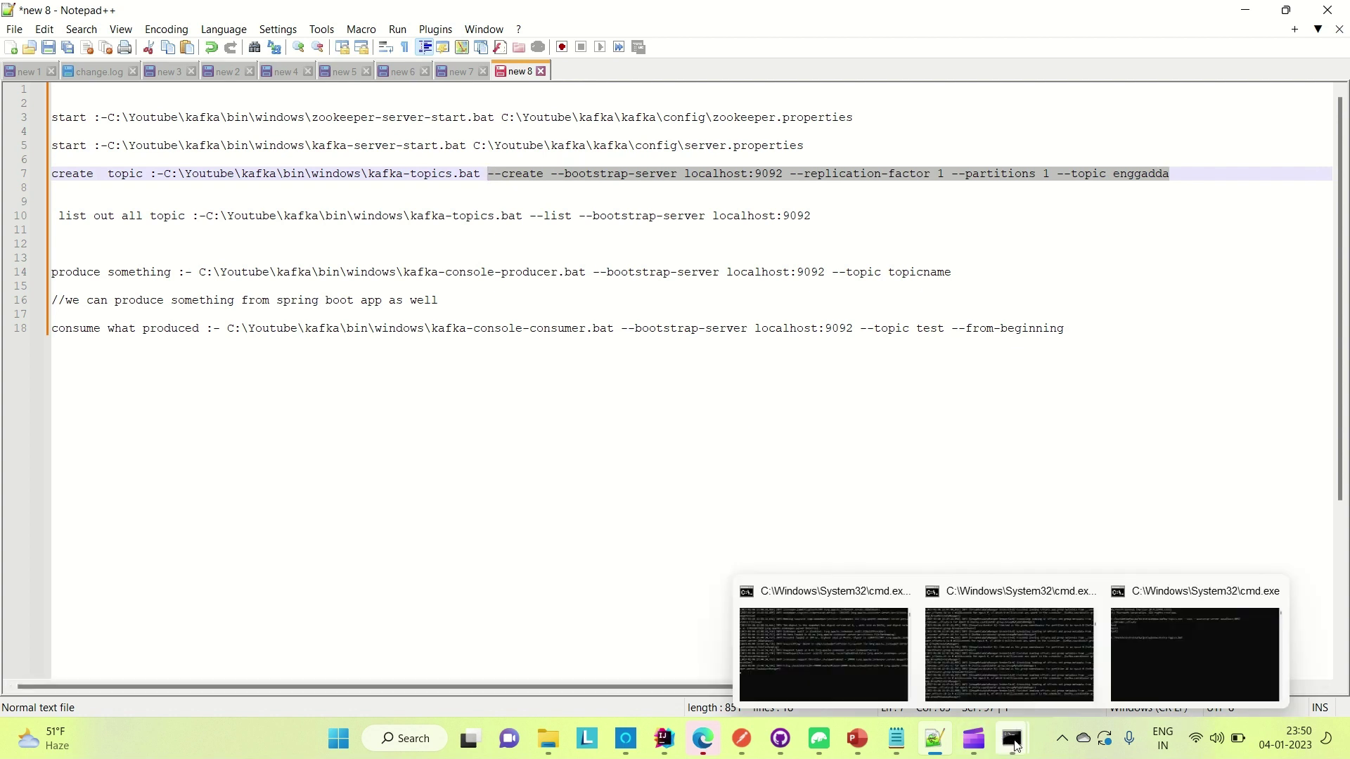
click(1189, 636)
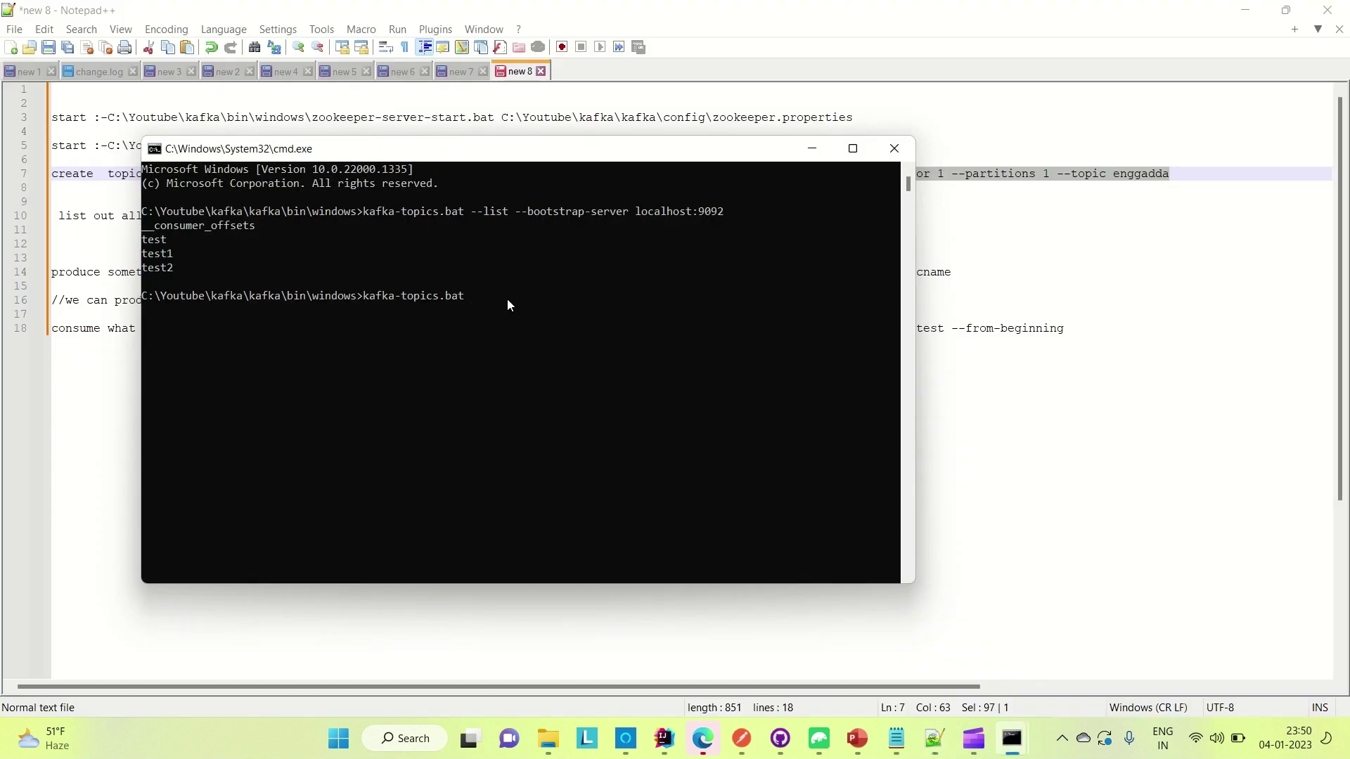
key(ctrl+v)
key(Return)
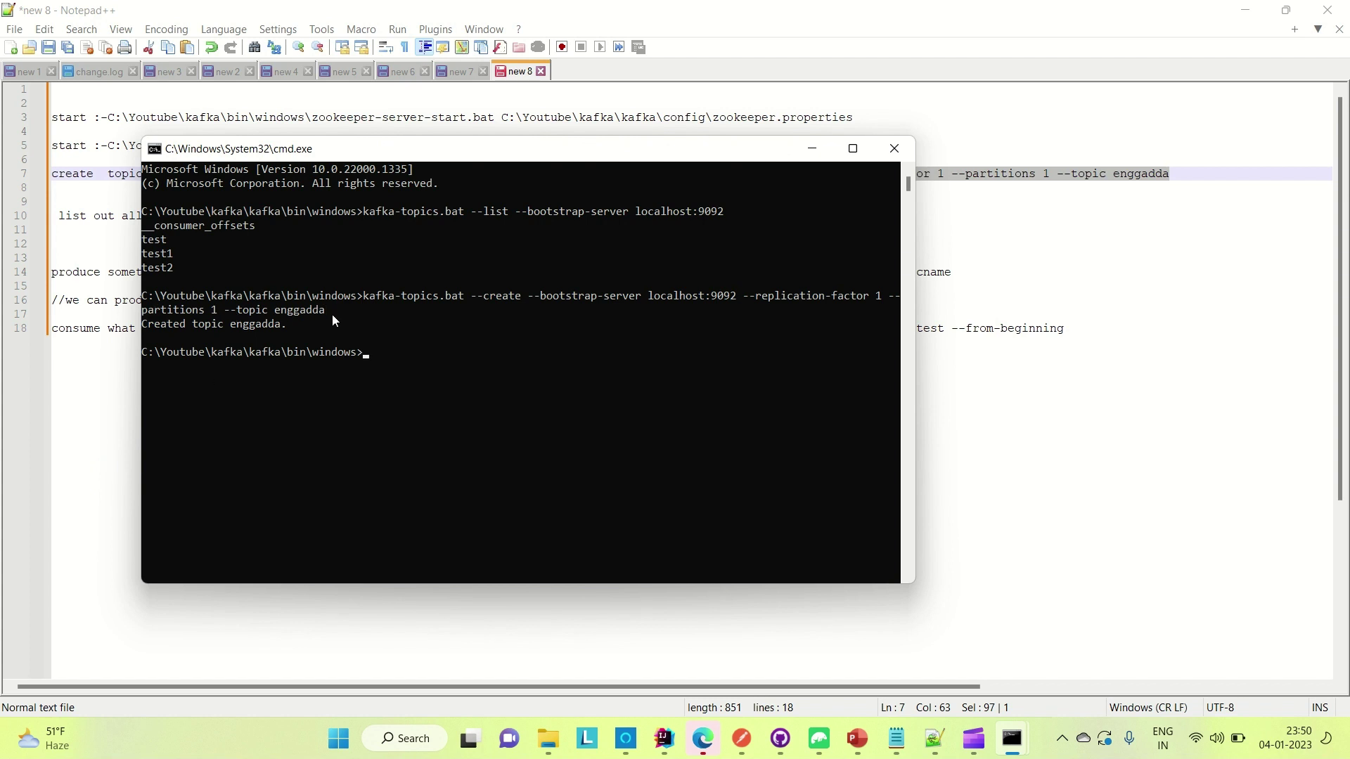
key(Up)
key(Up)
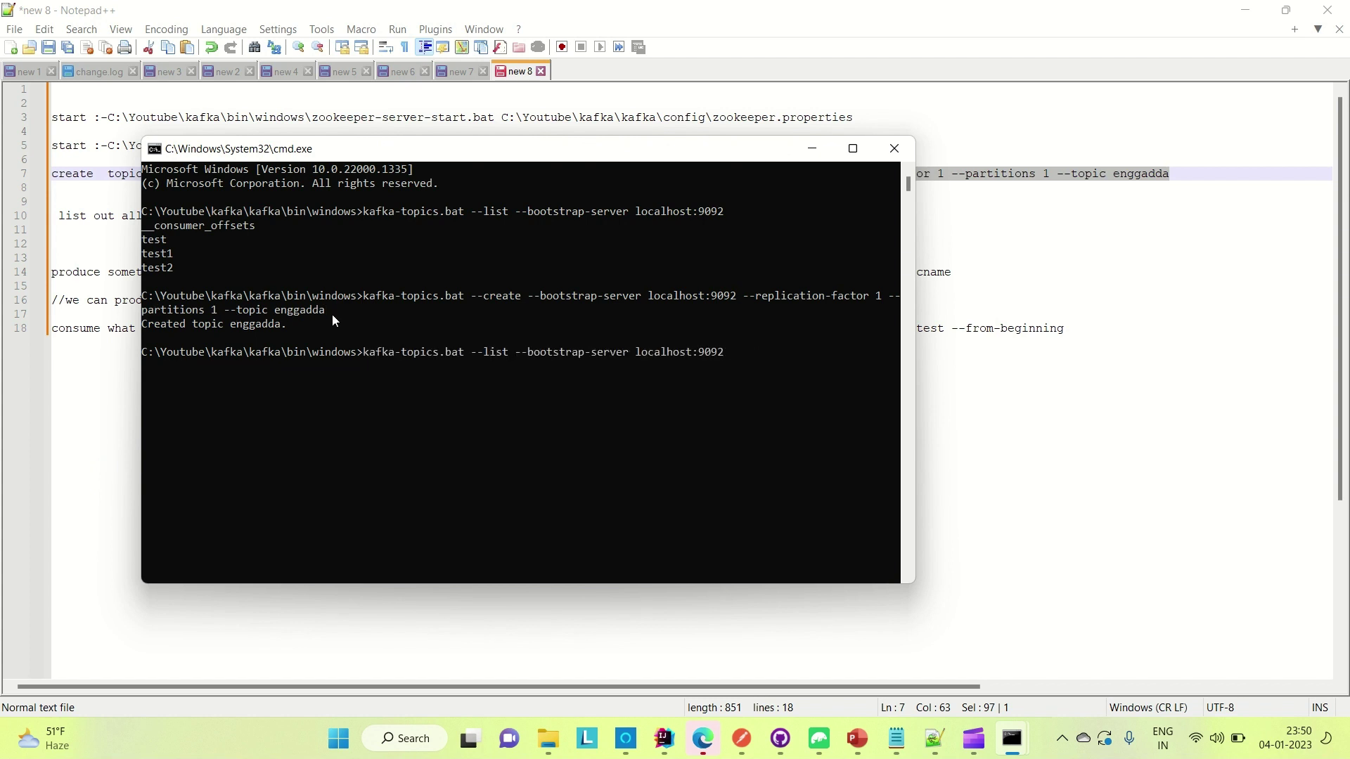
key(Return)
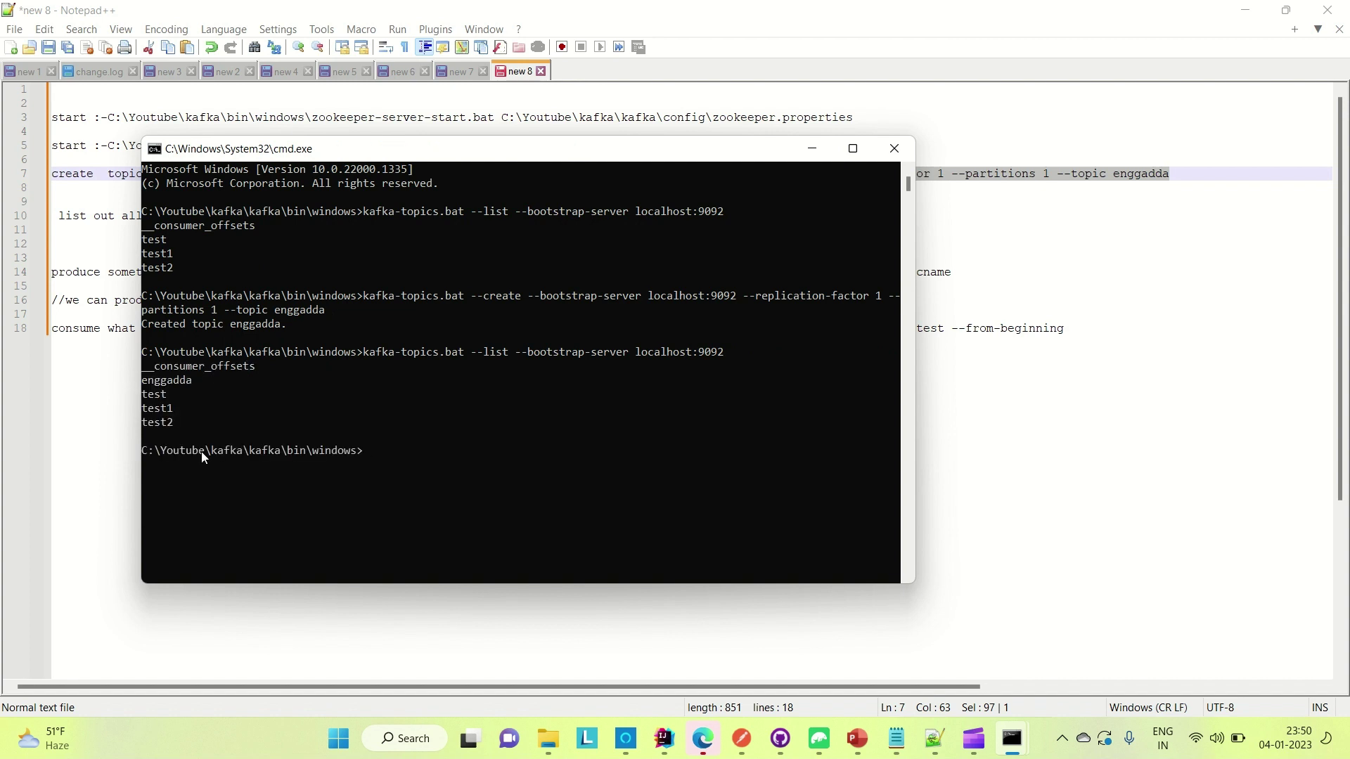
Replace topicname with enggadda on line 14 and select the producer arguments.
click(812, 149)
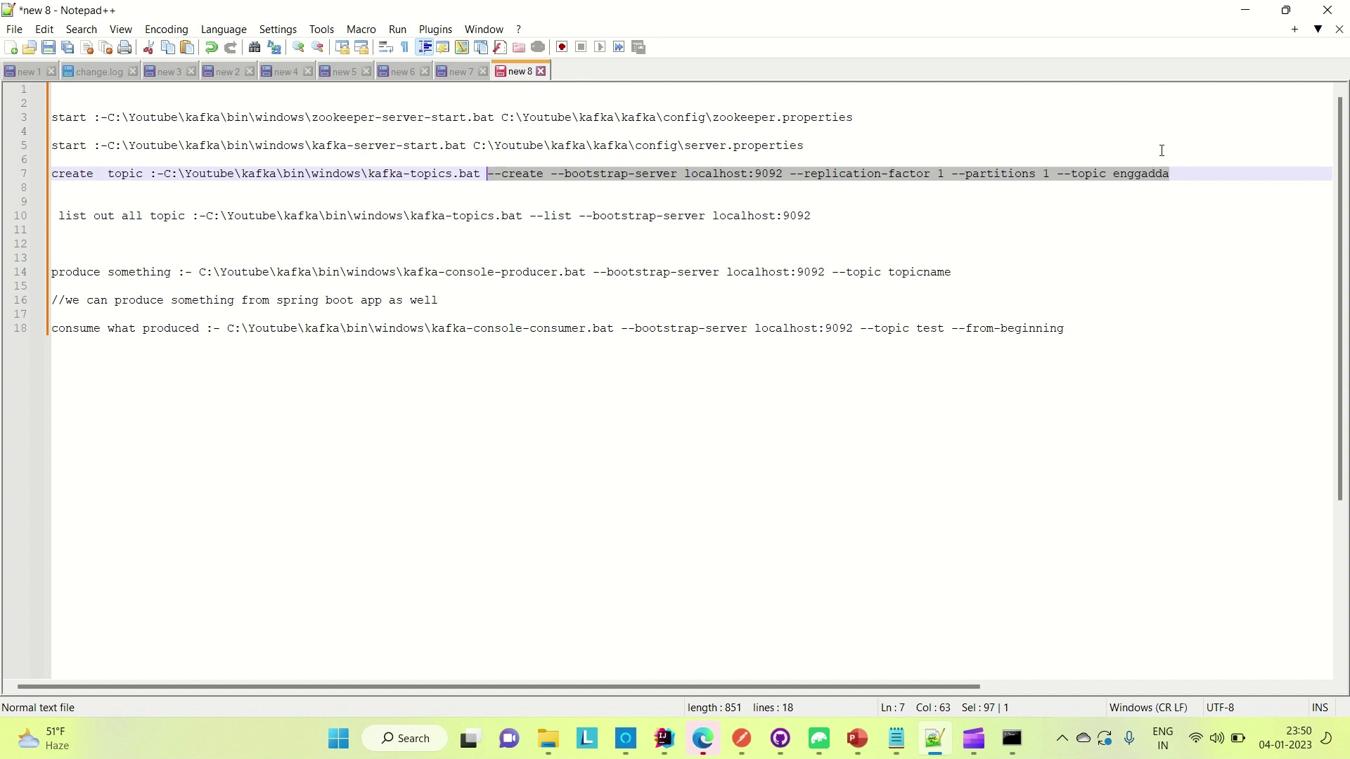
double_click(1148, 174)
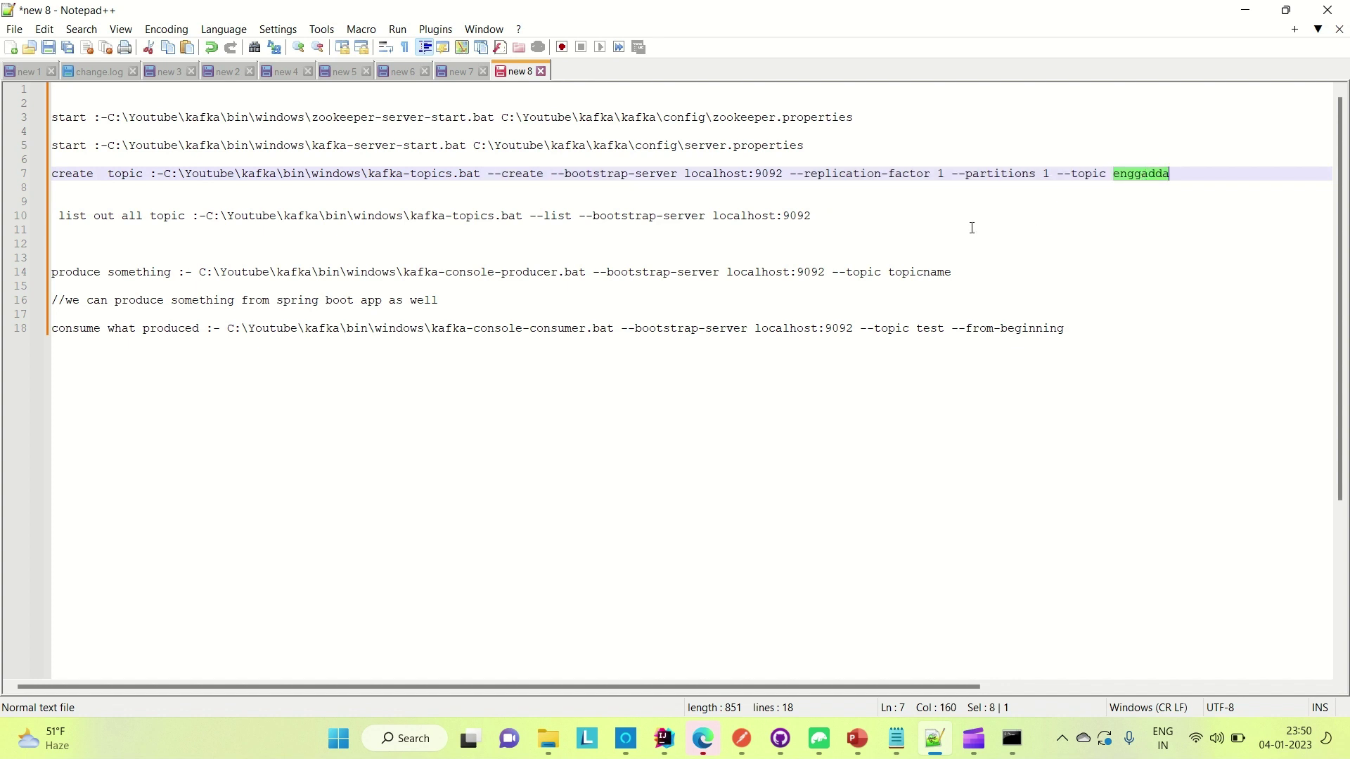
double_click(930, 272)
text(enggadda)
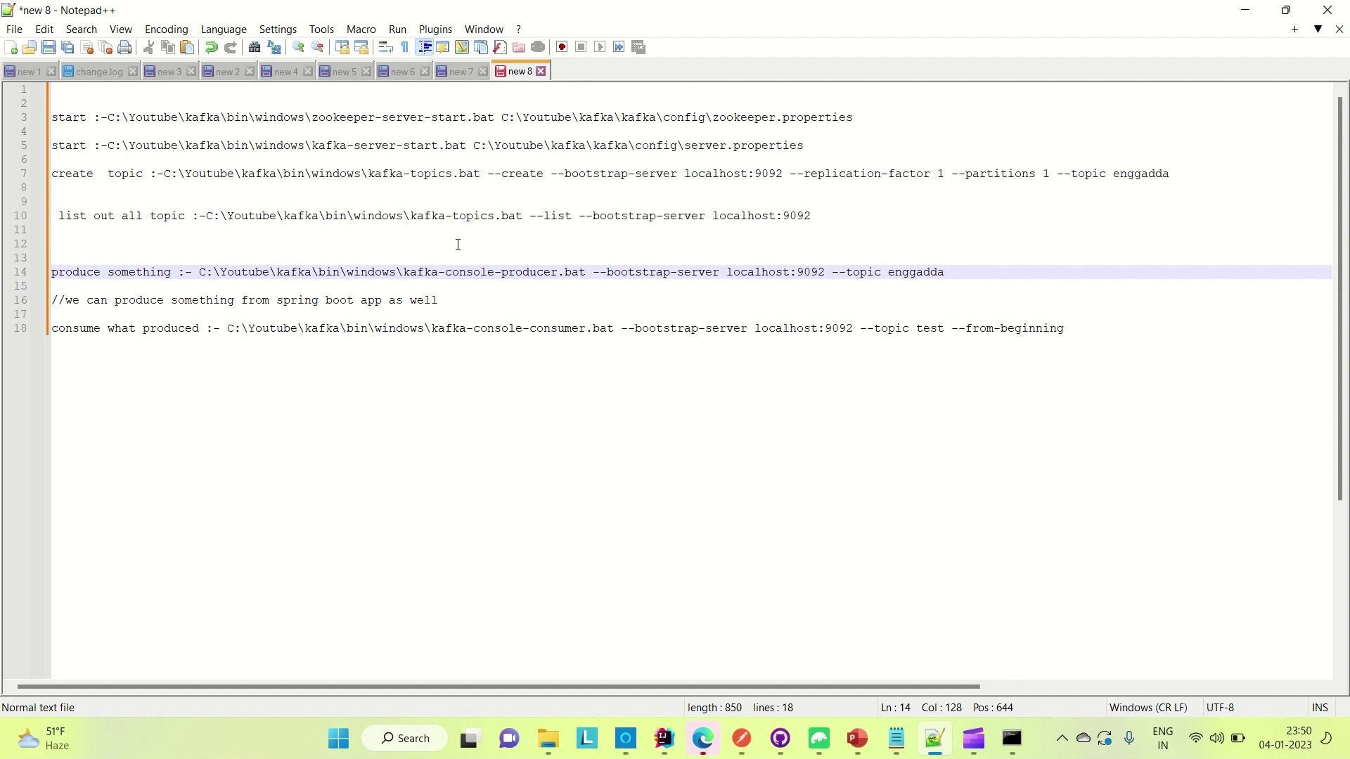
click(593, 272)
drag(595, 272, 950, 274)
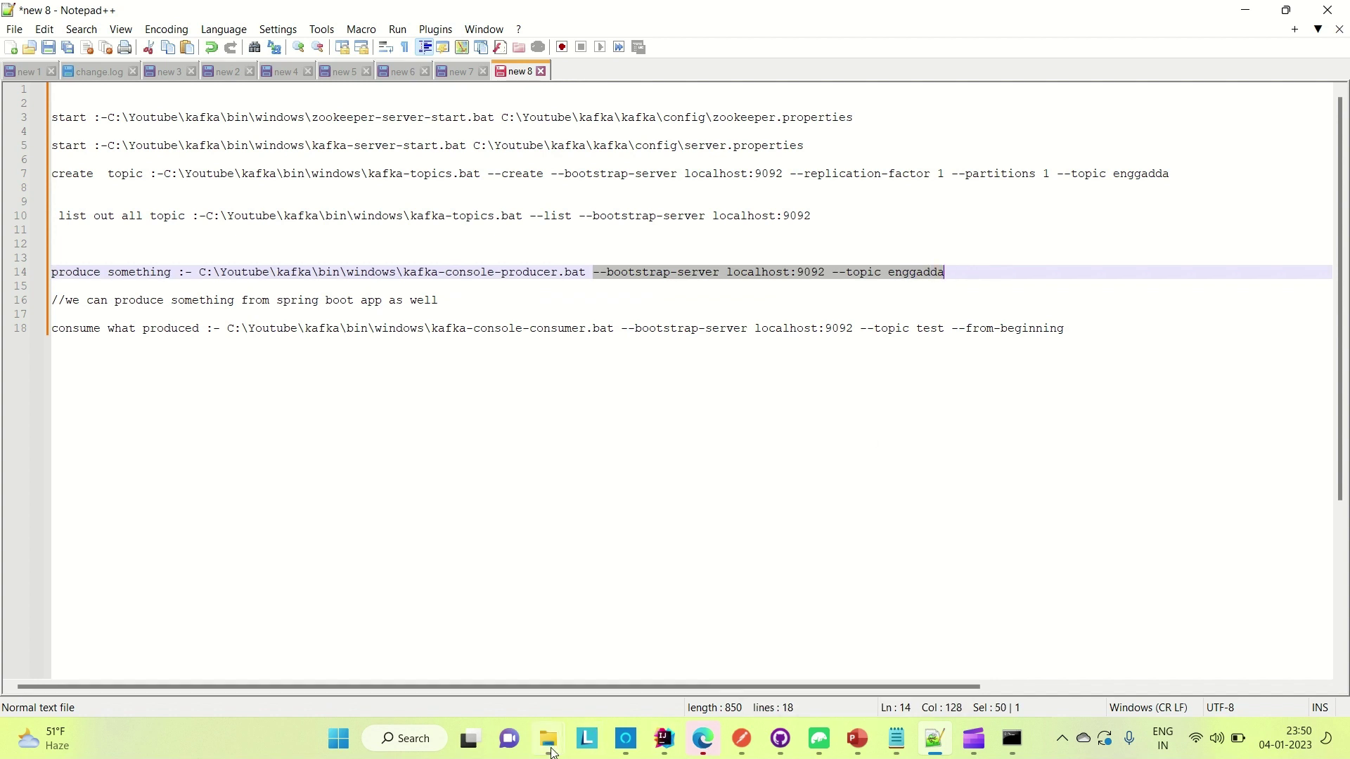
Open a Command Prompt in the kafka bin\windows folder from the Explorer address bar.
mouse_move(548, 738)
click(626, 672)
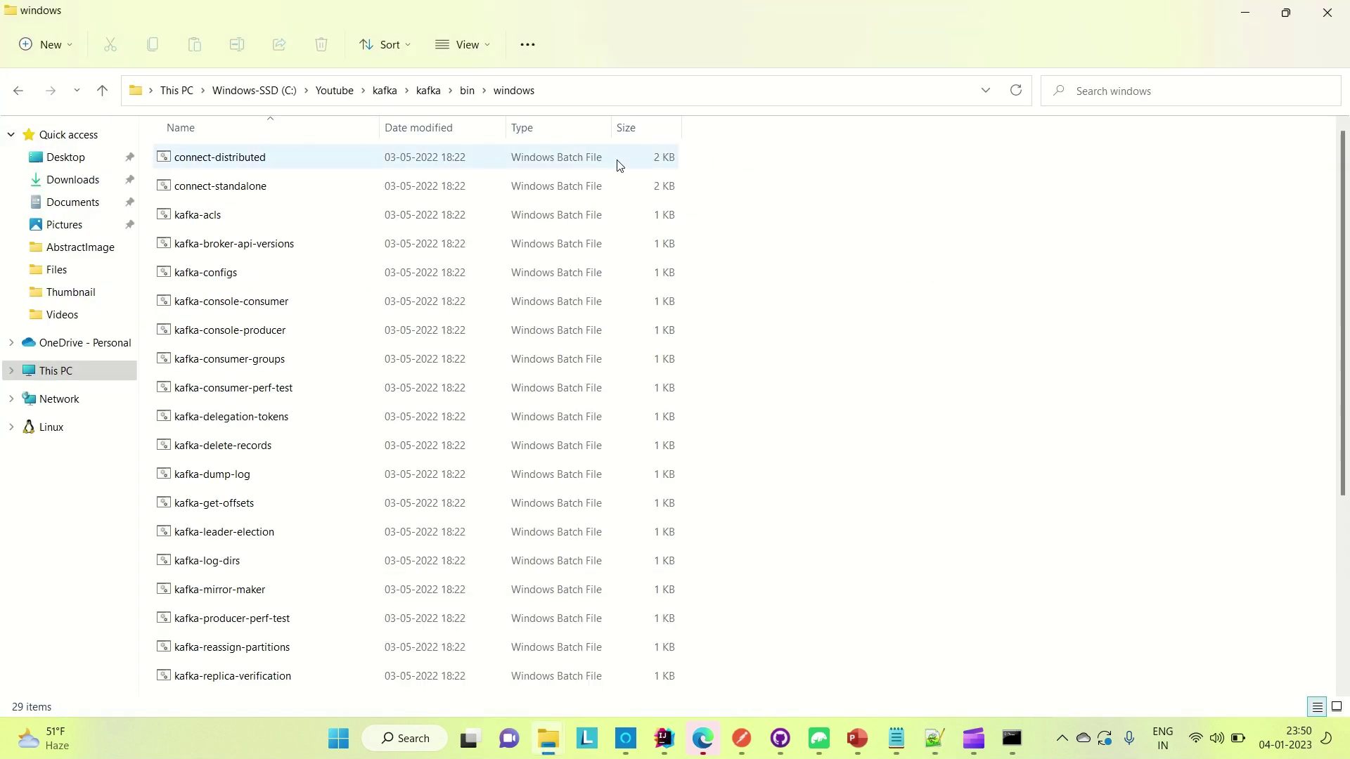
click(582, 91)
text(cmd)
click(583, 92)
text(cmd)
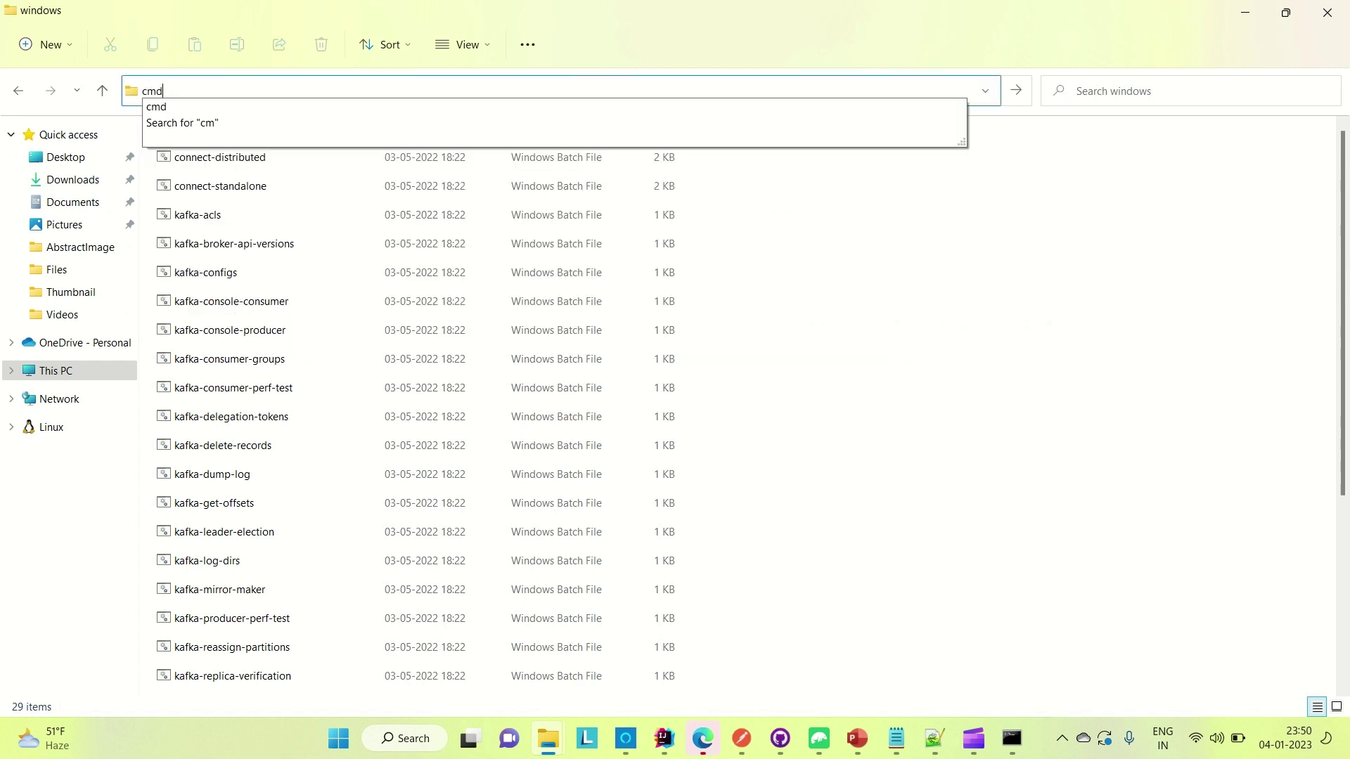
key(Return)
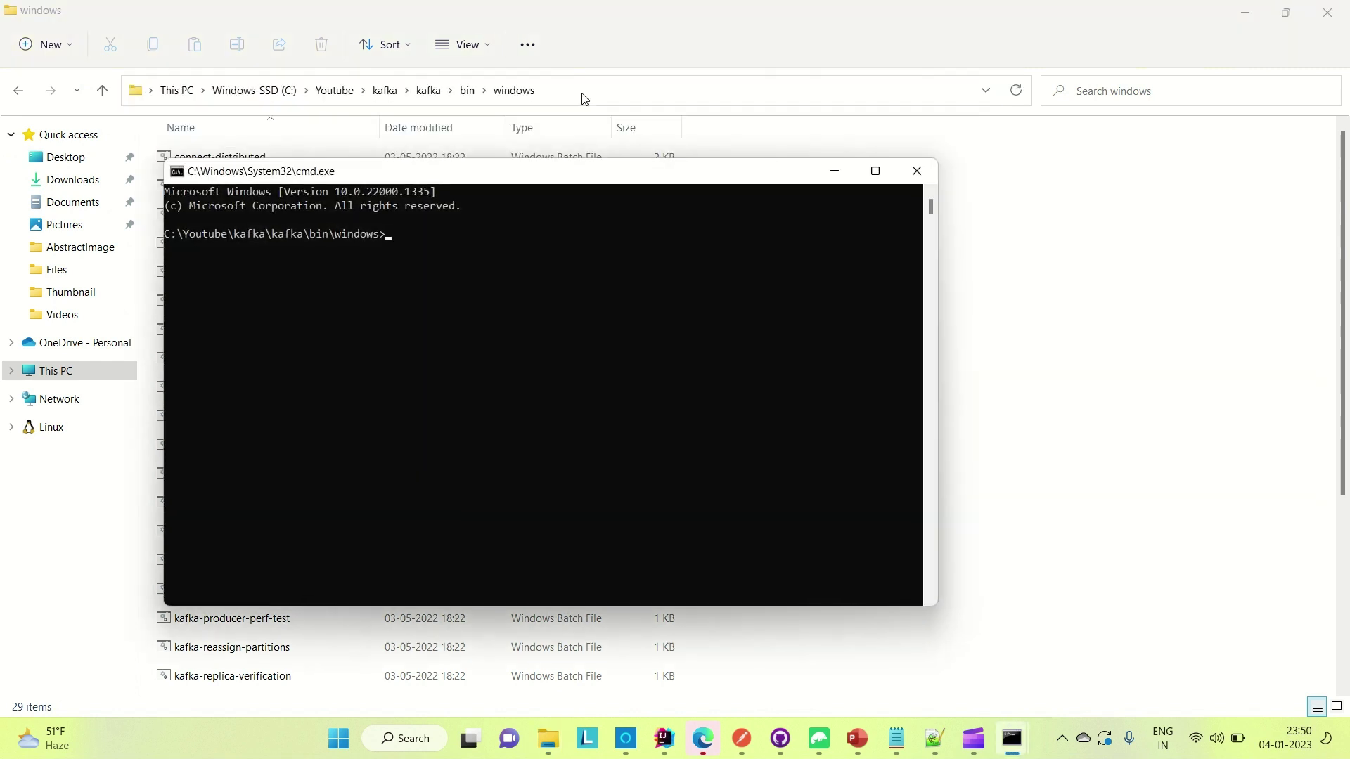
Start typing the producer script name, checking the producer command in the Notepad++ notes.
text(ka)
text(fka)
text(-topics.bat)
key(BackSpace)
key(BackSpace)
key(BackSpace)
key(BackSpace)
text(-p)
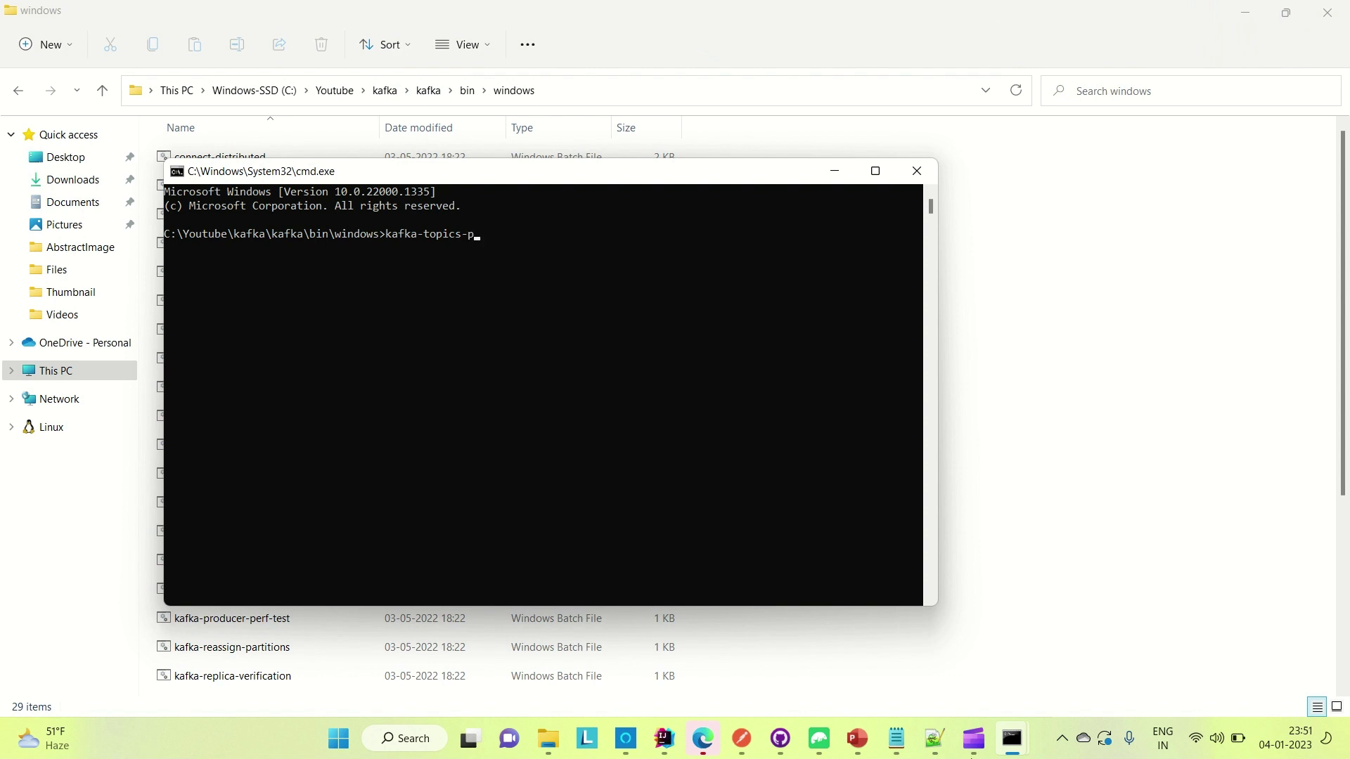
click(933, 738)
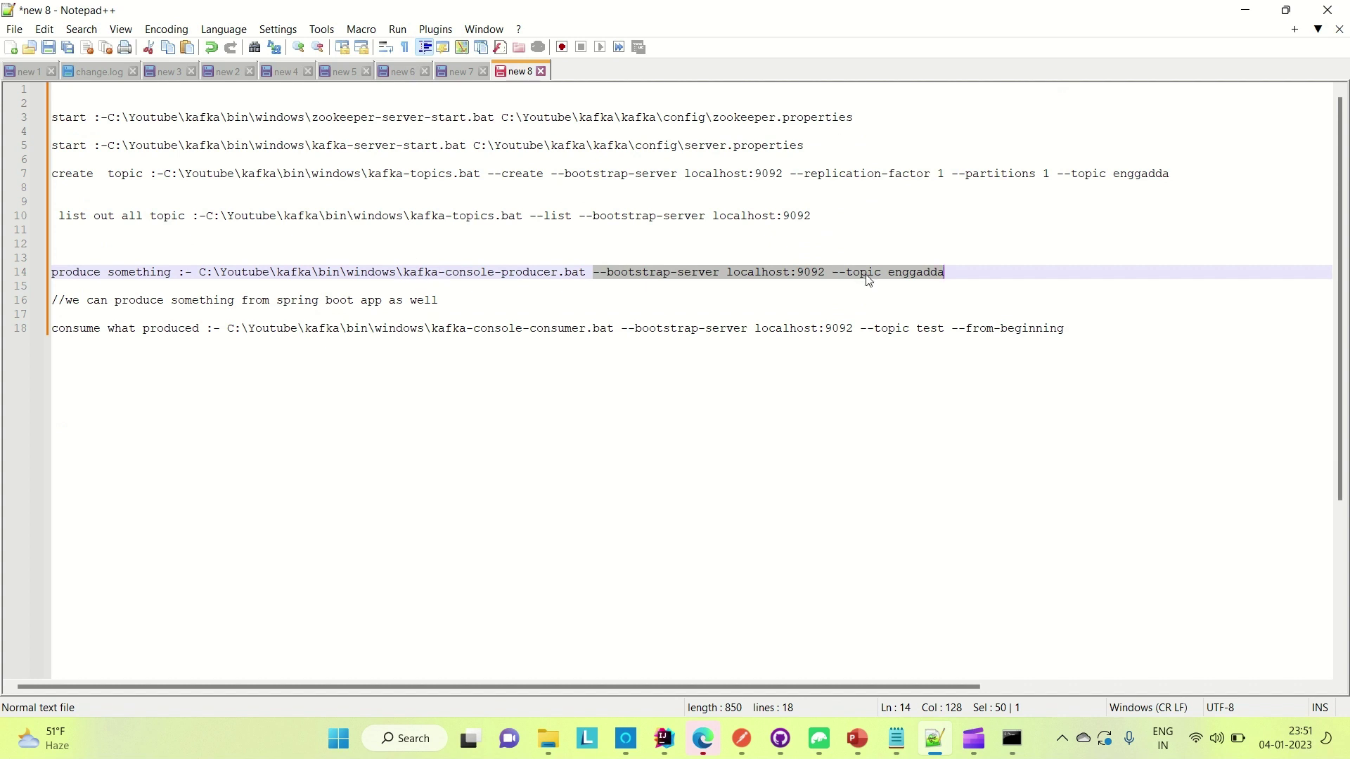
click(1240, 10)
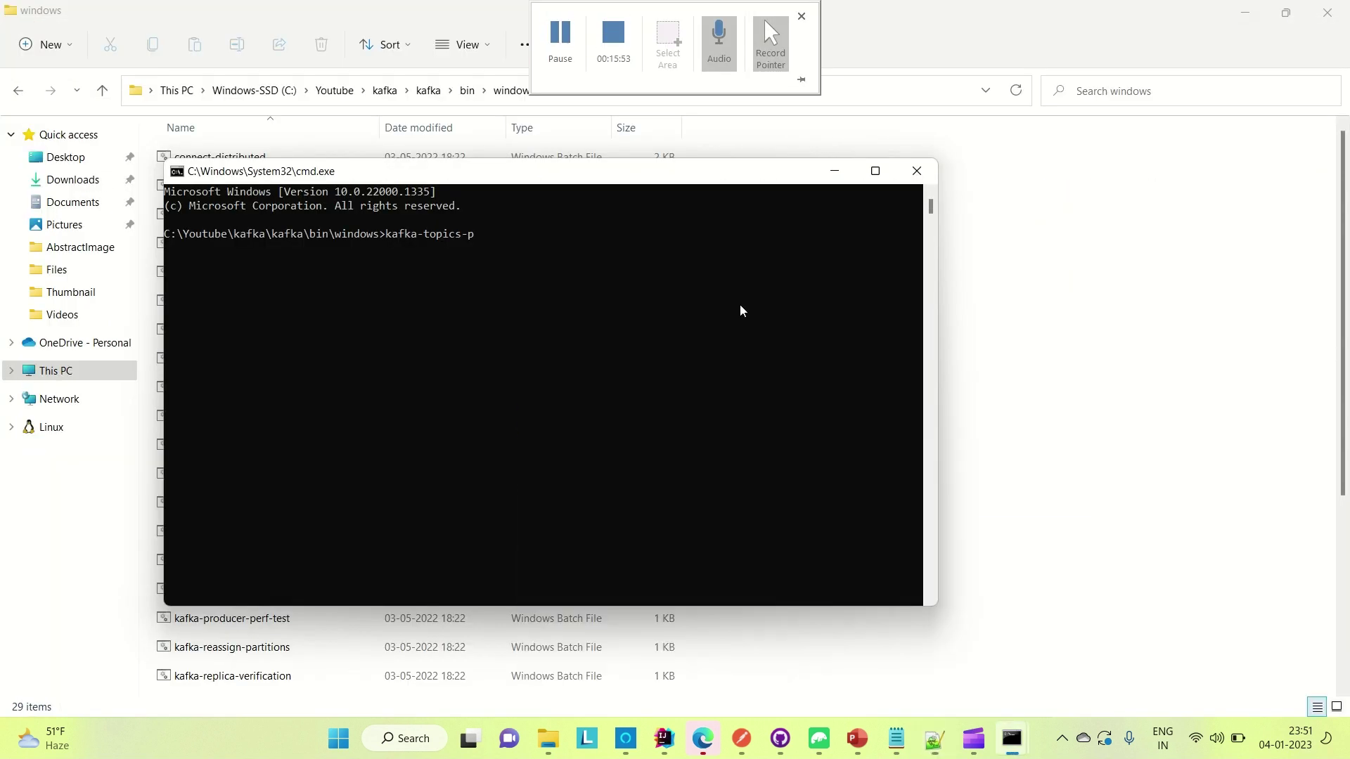
Fix the typed name and Tab-complete it to kafka-console-producer.bat.
key(BackSpace)
key(BackSpace)
key(BackSpace)
key(BackSpace)
key(BackSpace)
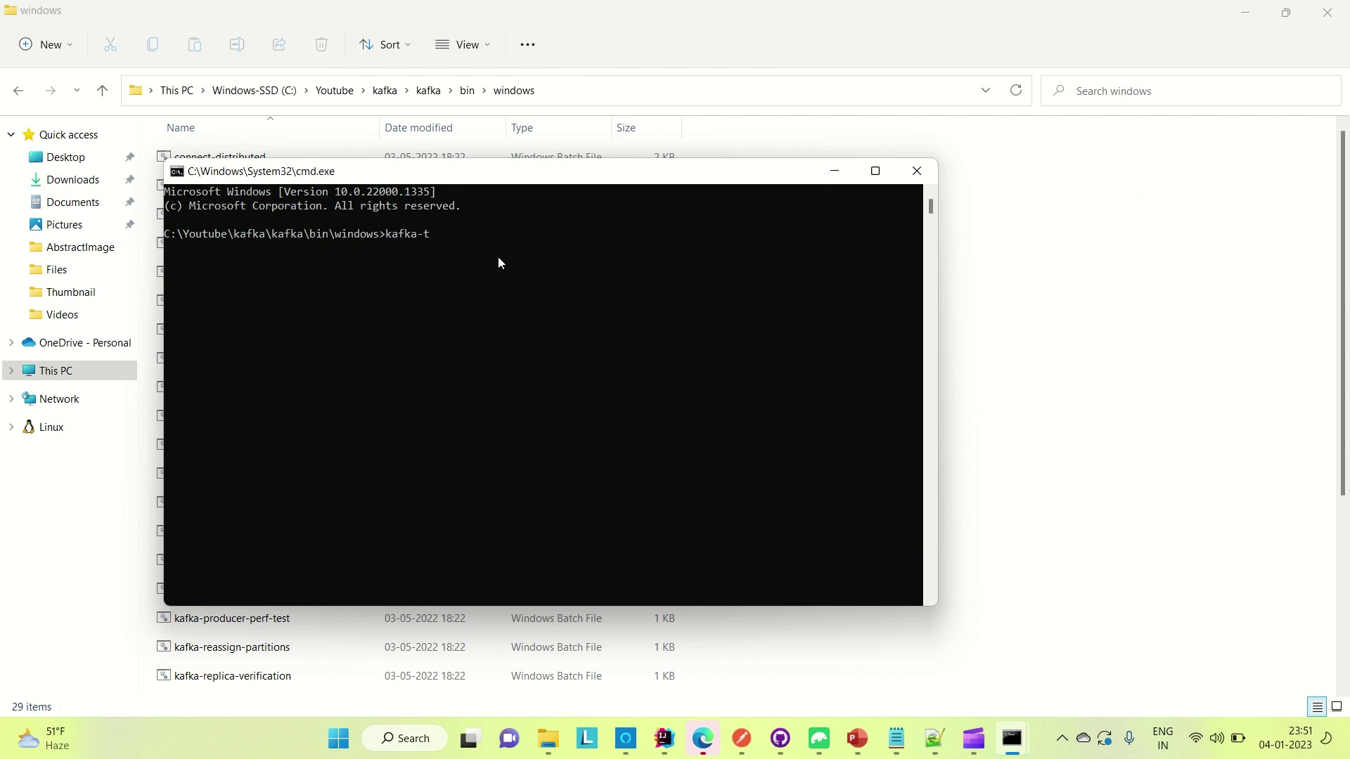
text(on)
key(BackSpace)
key(BackSpace)
text(co)
key(Tab)
key(BackSpace)
key(BackSpace)
key(BackSpace)
key(BackSpace)
key(BackSpace)
key(BackSpace)
text(s)
key(Tab)
key(BackSpace)
key(BackSpace)
text(pr)
key(Tab)
Copy line 14's arguments, paste them after kafka-console-producer.bat and start the producer.
click(933, 740)
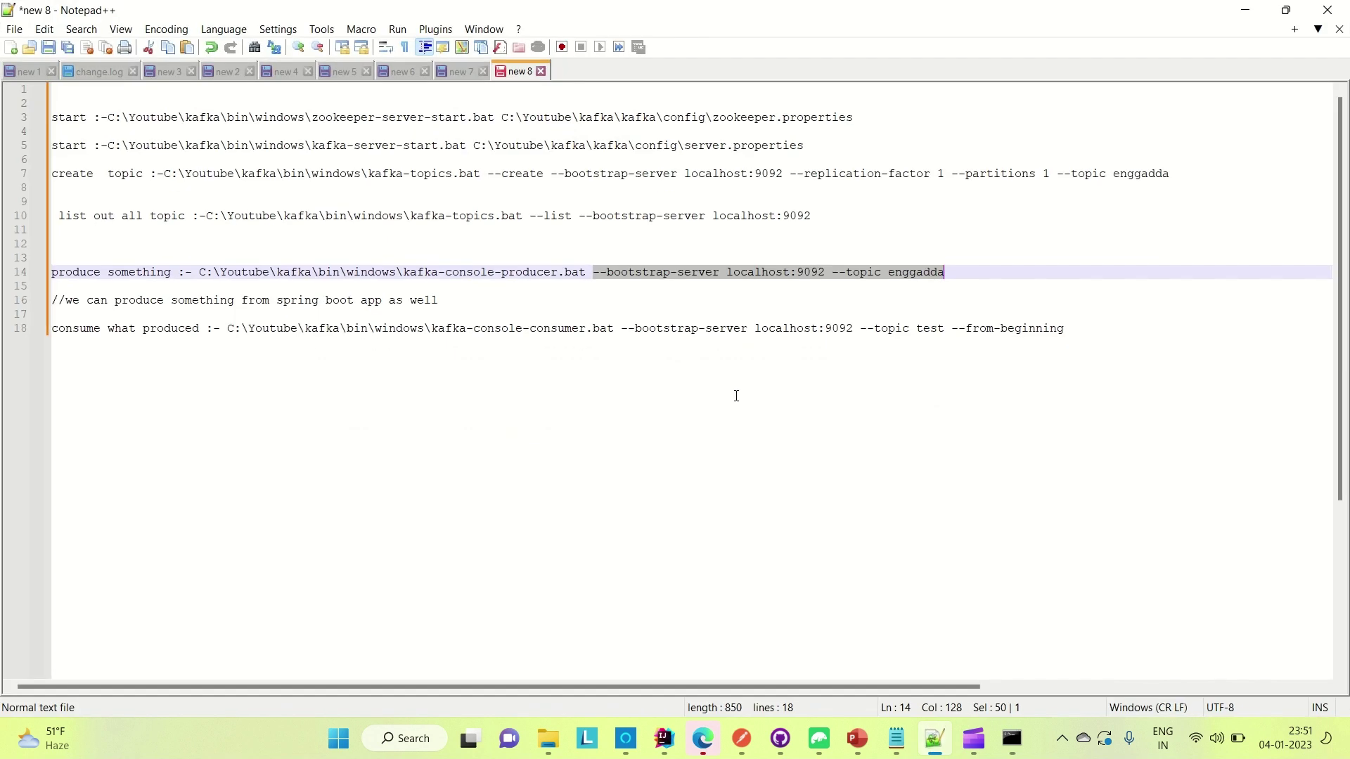
right_click(671, 279)
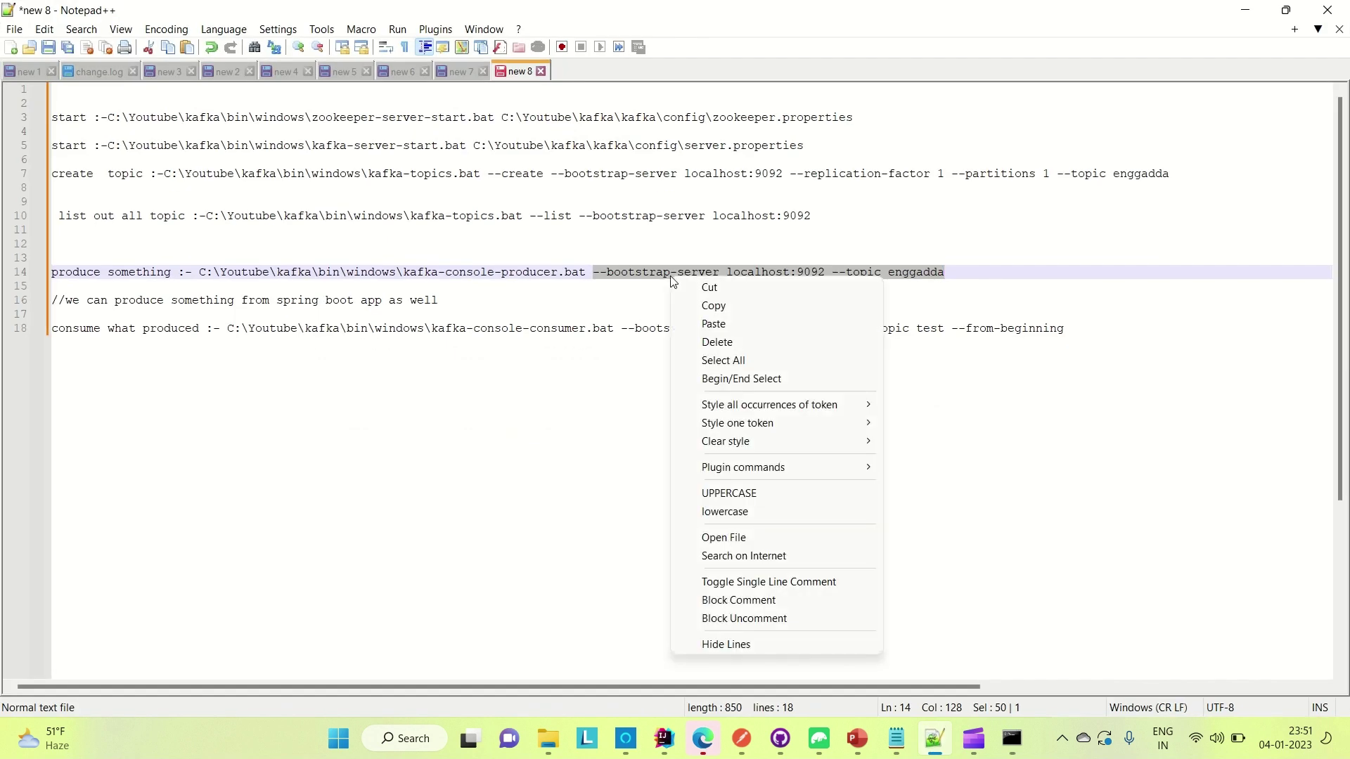
click(713, 308)
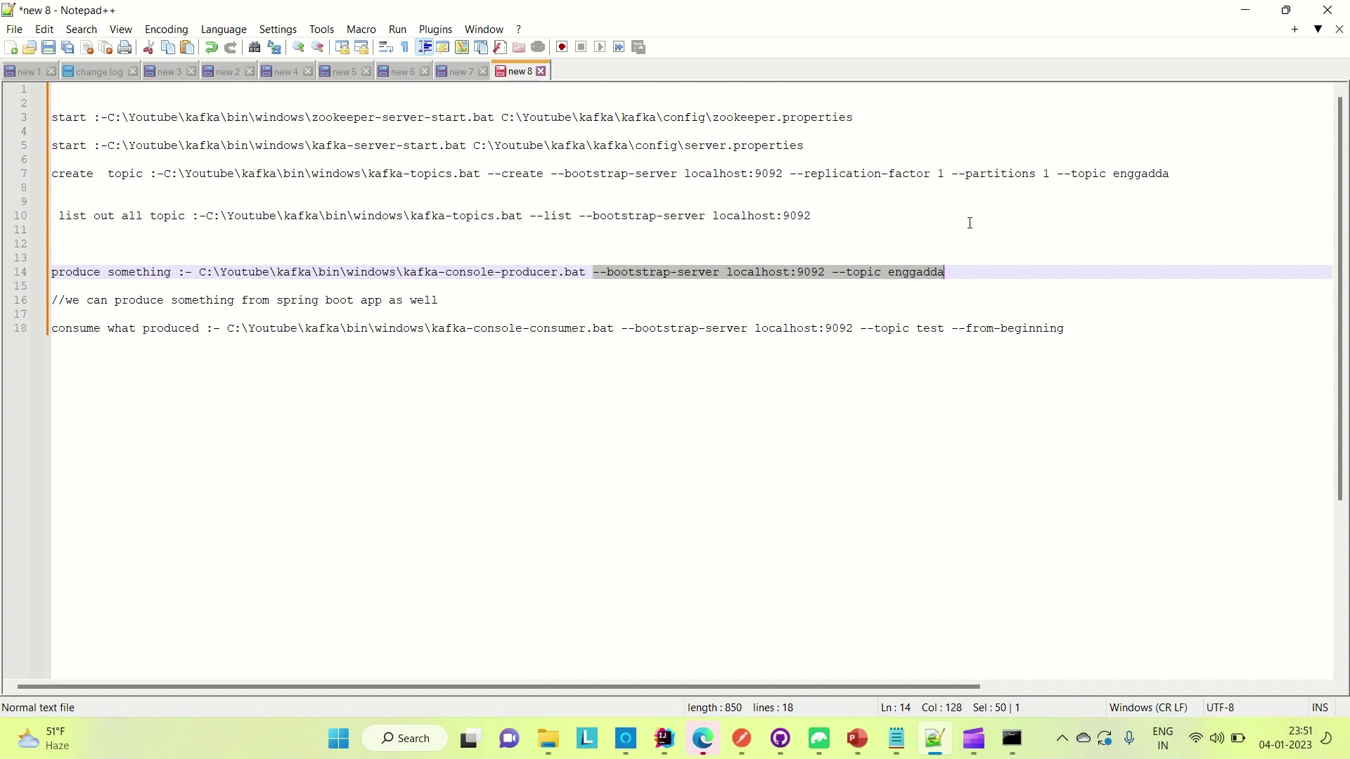
click(1245, 10)
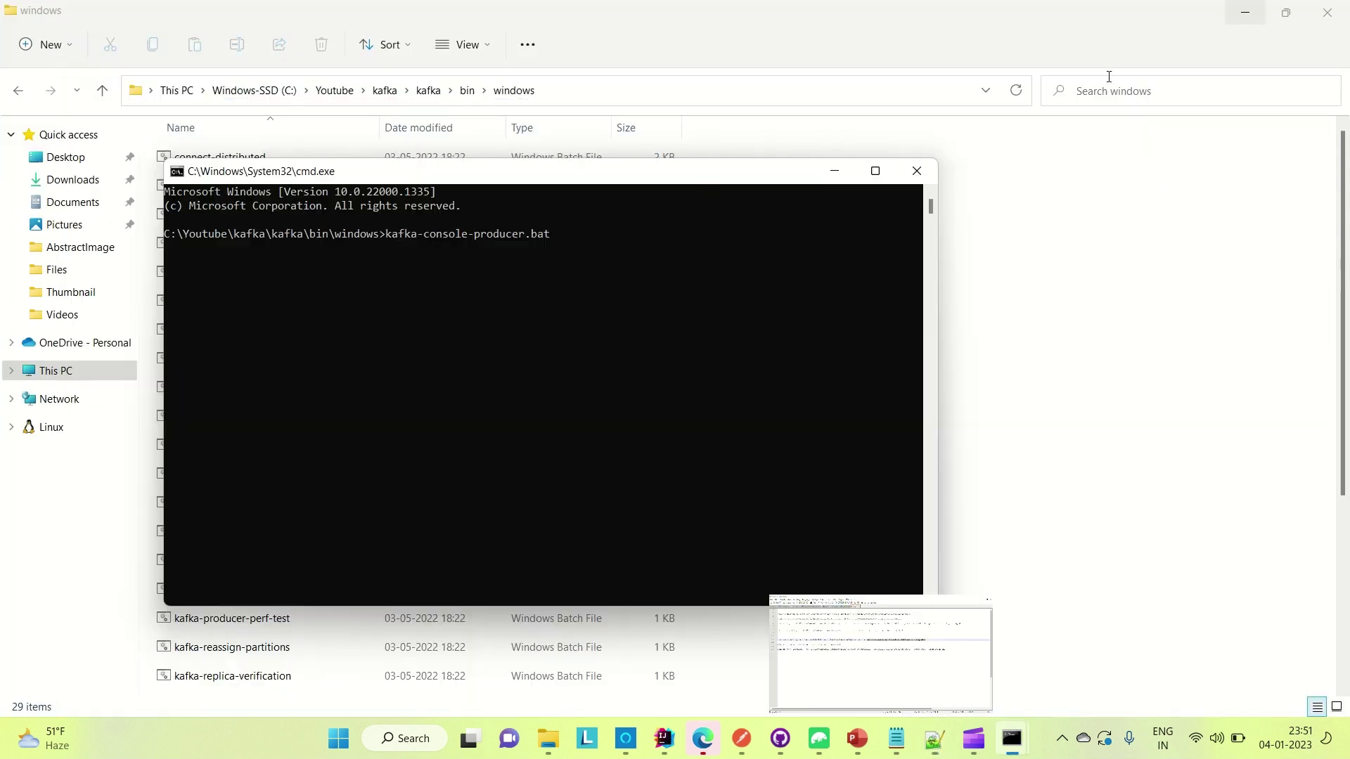
right_click(592, 239)
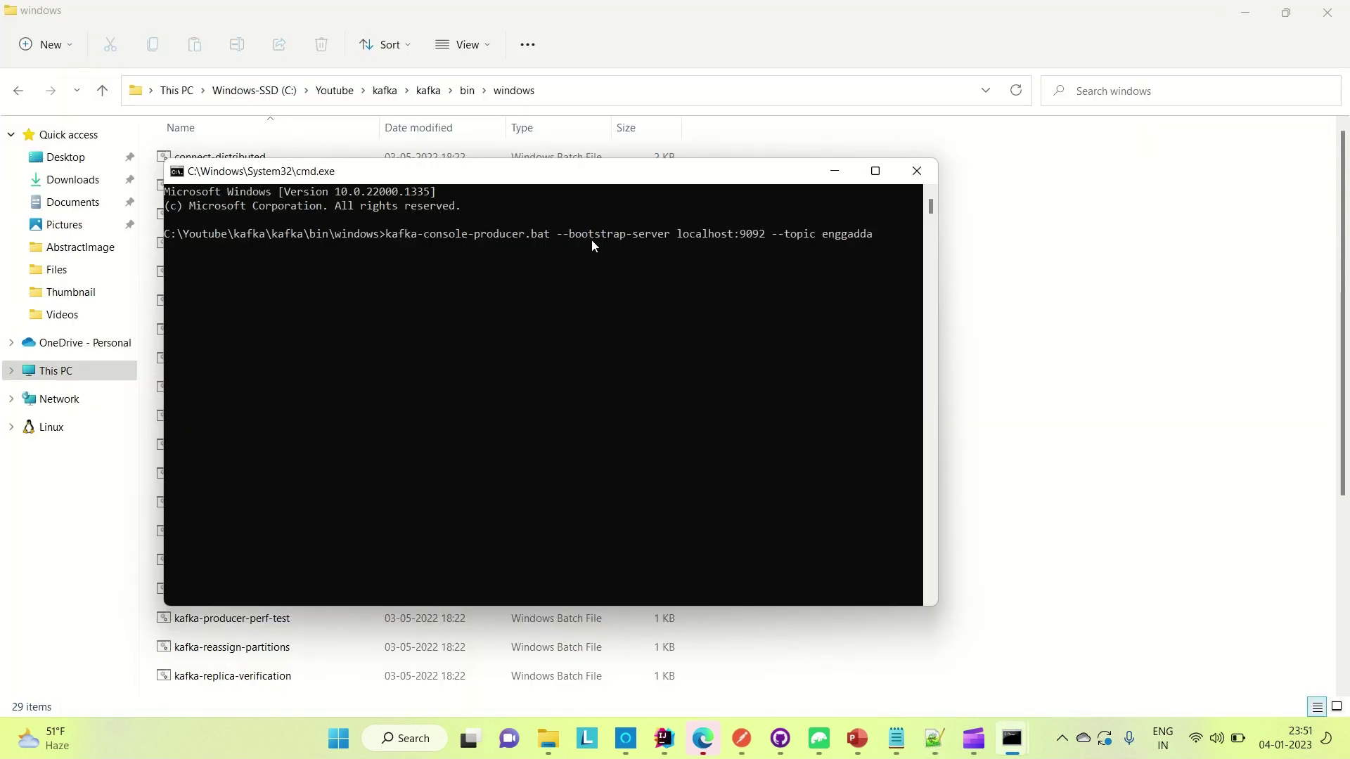
key(Return)
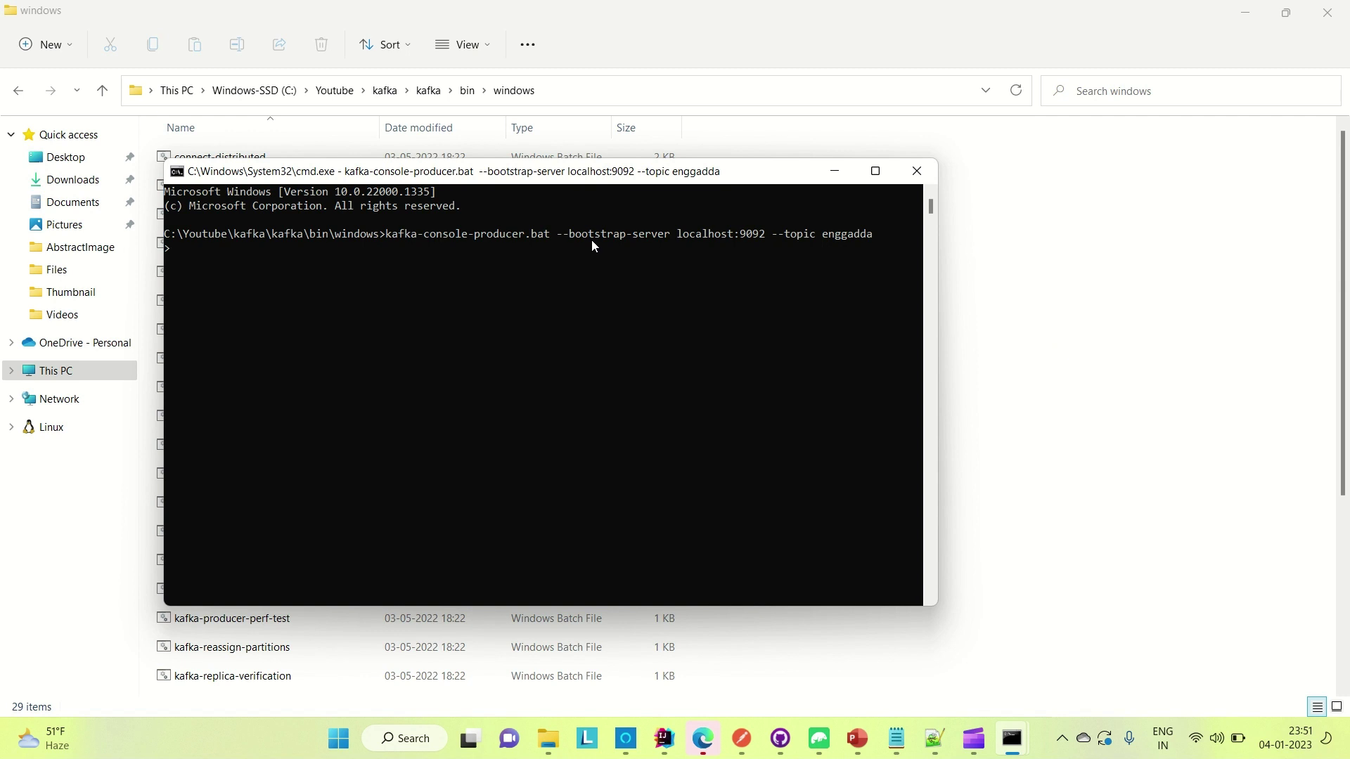
Send "welcome to EnggAdda", type "Welcome to Youtube" next, and minimize the producer.
text(welcome to Eng)
key(BackSpace)
key(BackSpace)
key(BackSpace)
text(en)
key(BackSpace)
key(BackSpace)
text(EnggAdda)
key(Return)
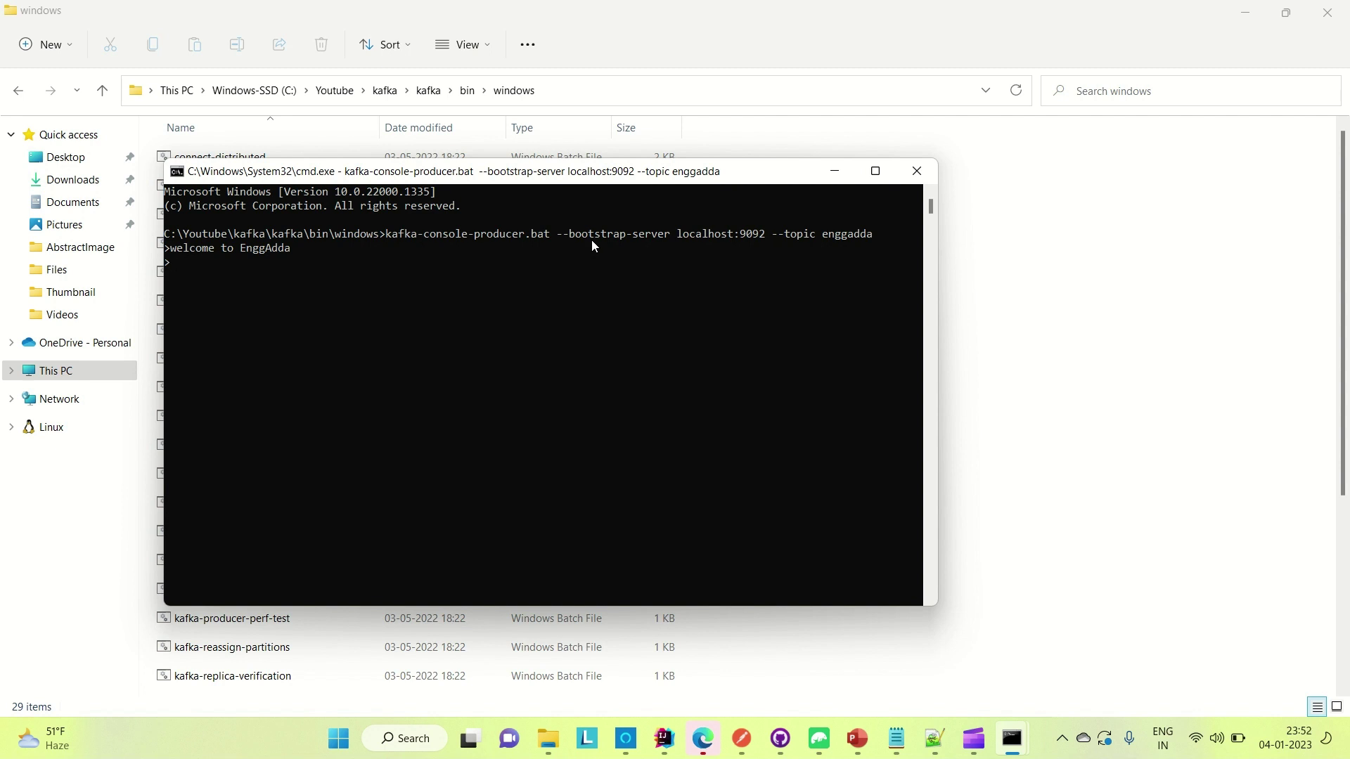
text(Welcome to Youtube)
click(834, 176)
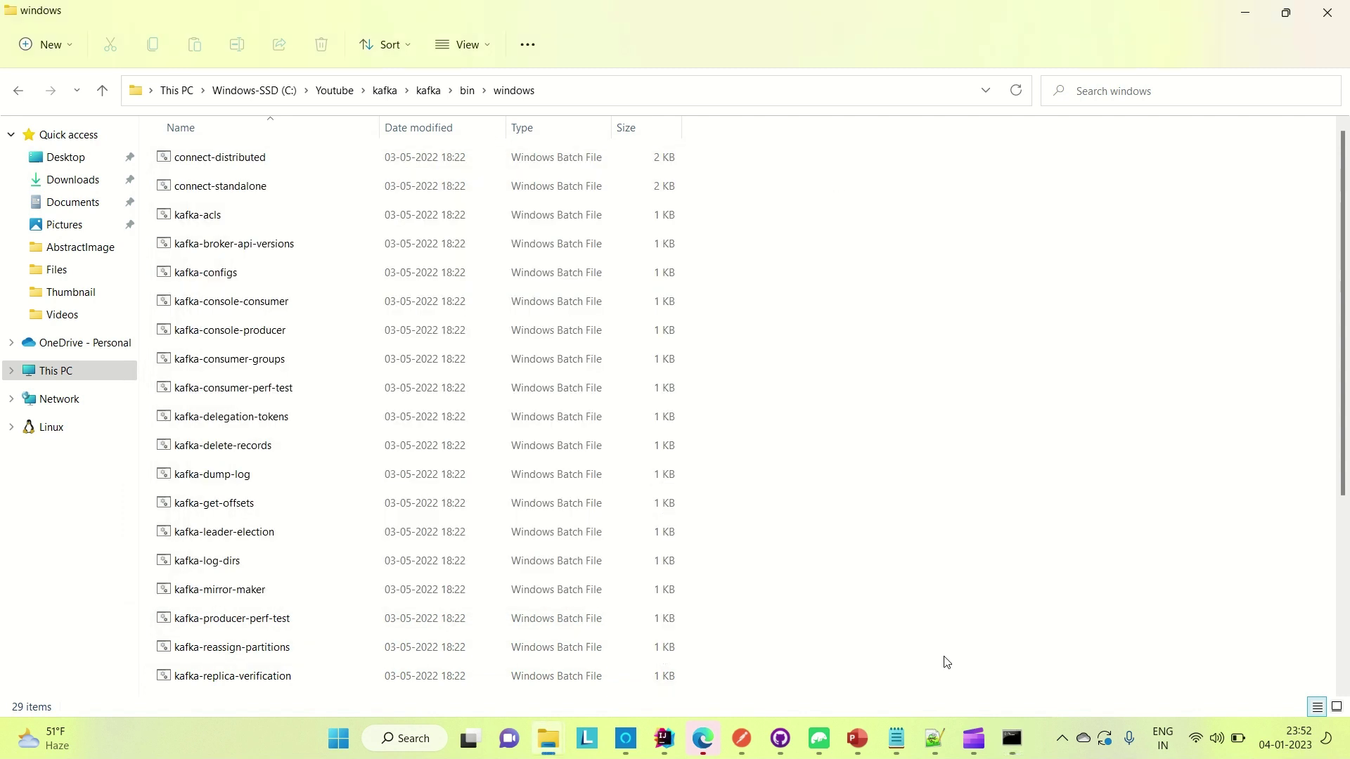
Replace test with enggadda in line 18's consumer command.
mouse_move(929, 739)
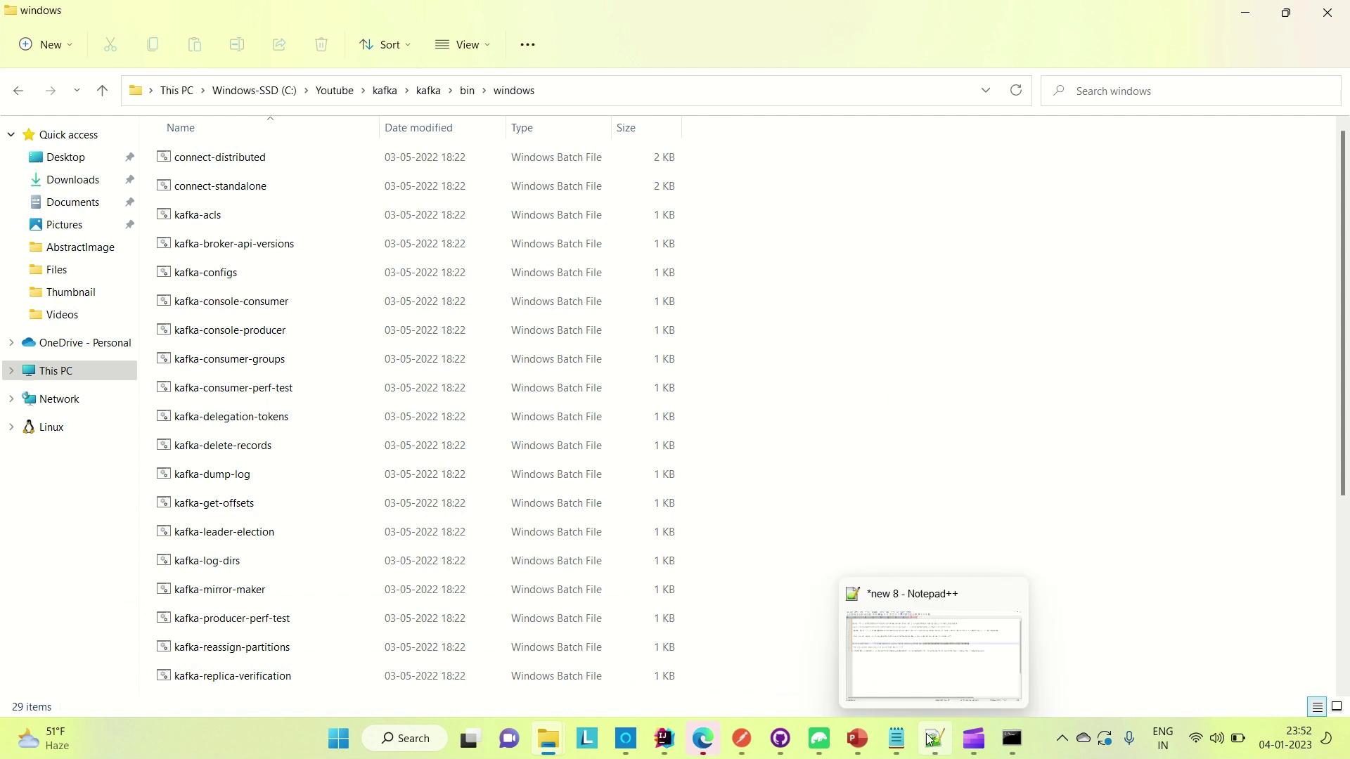
click(921, 654)
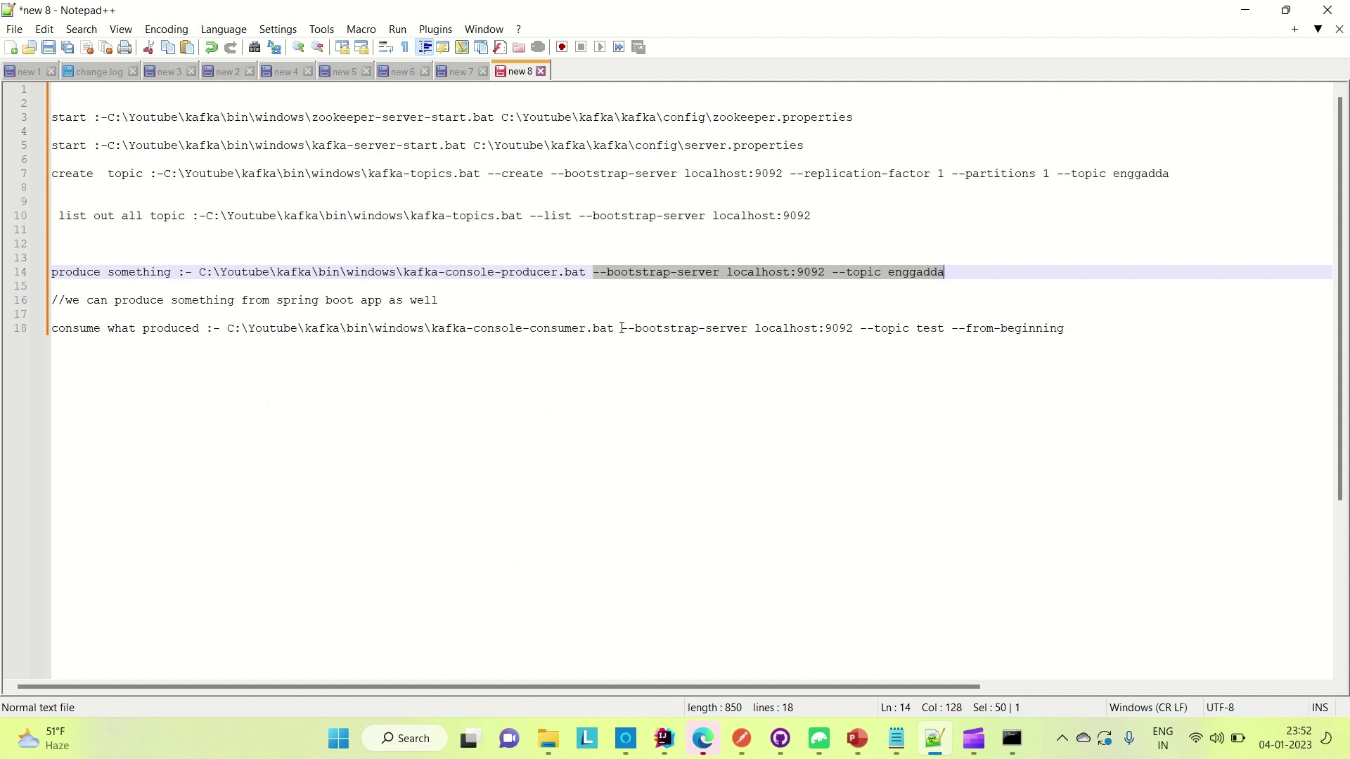
drag(621, 327, 1065, 328)
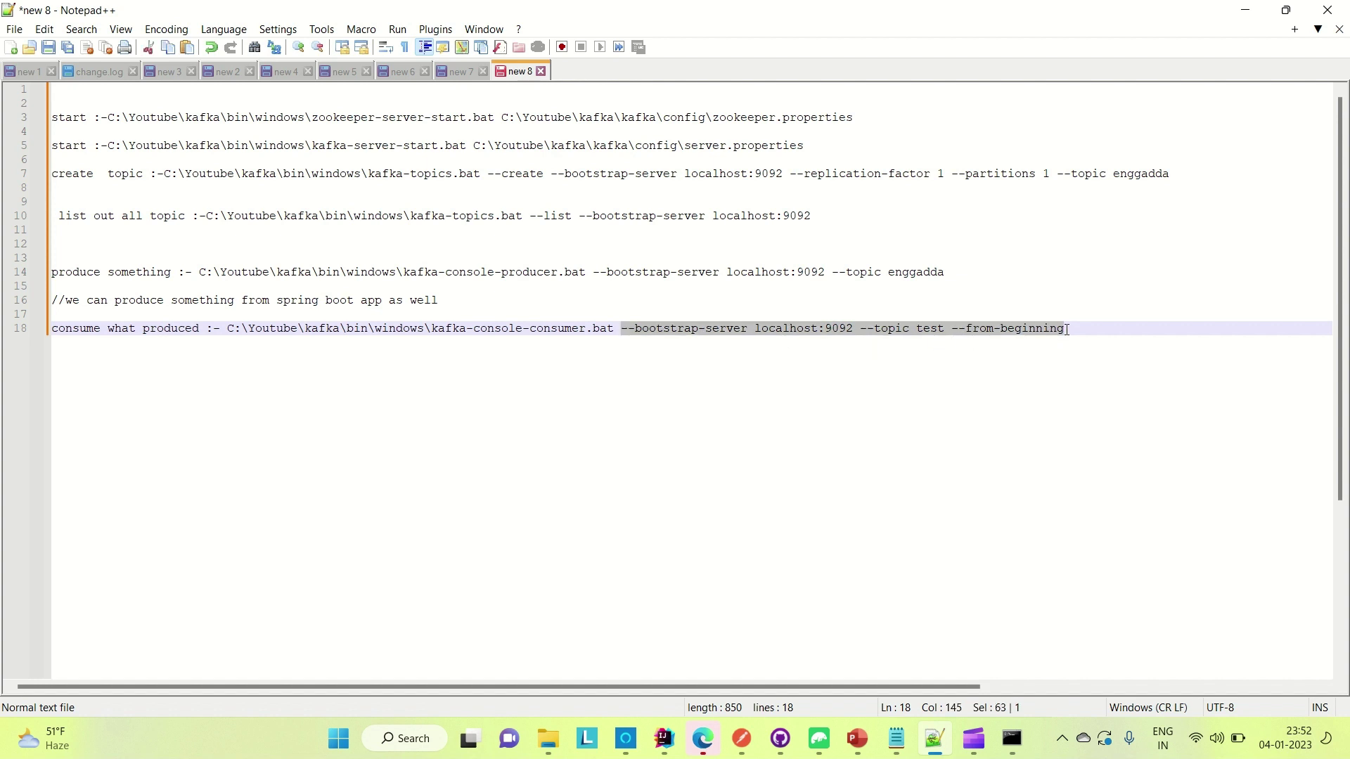
double_click(921, 270)
key(ctrl+c)
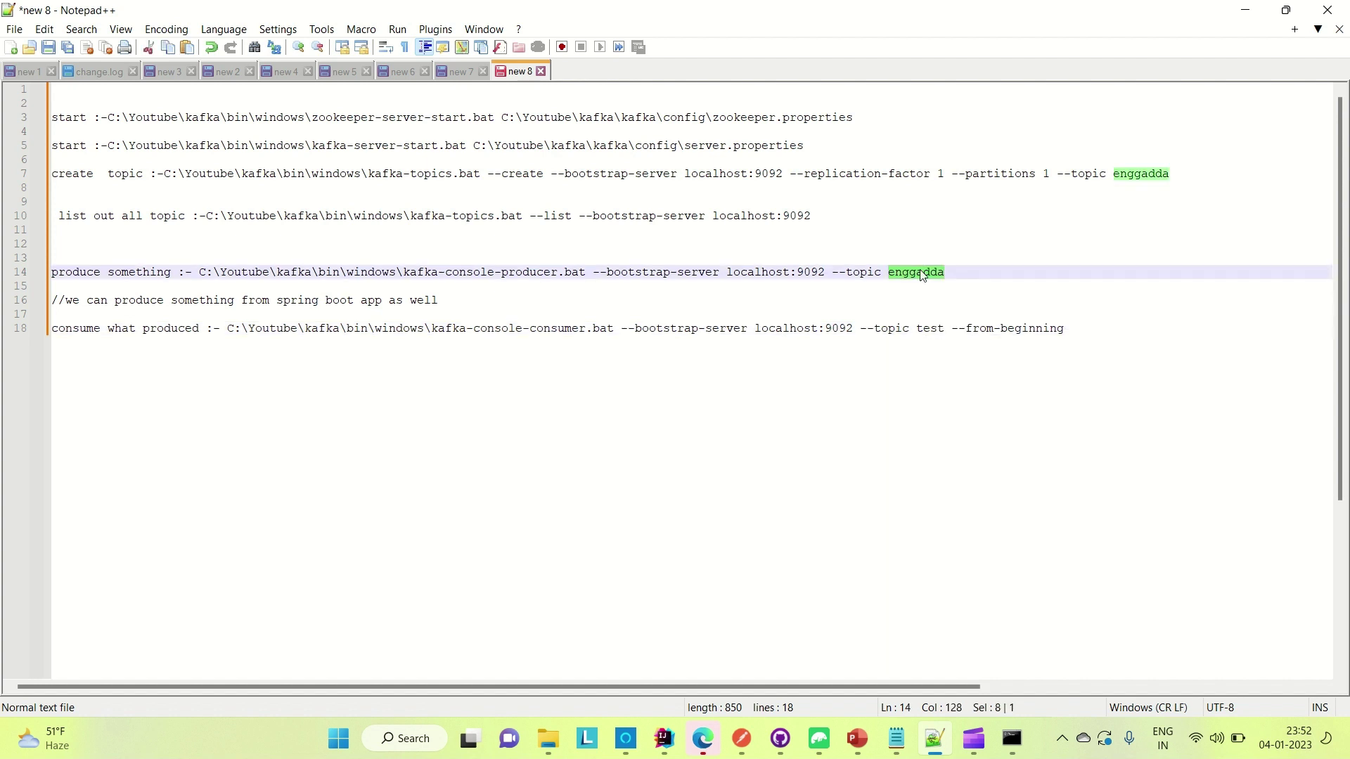
double_click(929, 329)
key(ctrl+v)
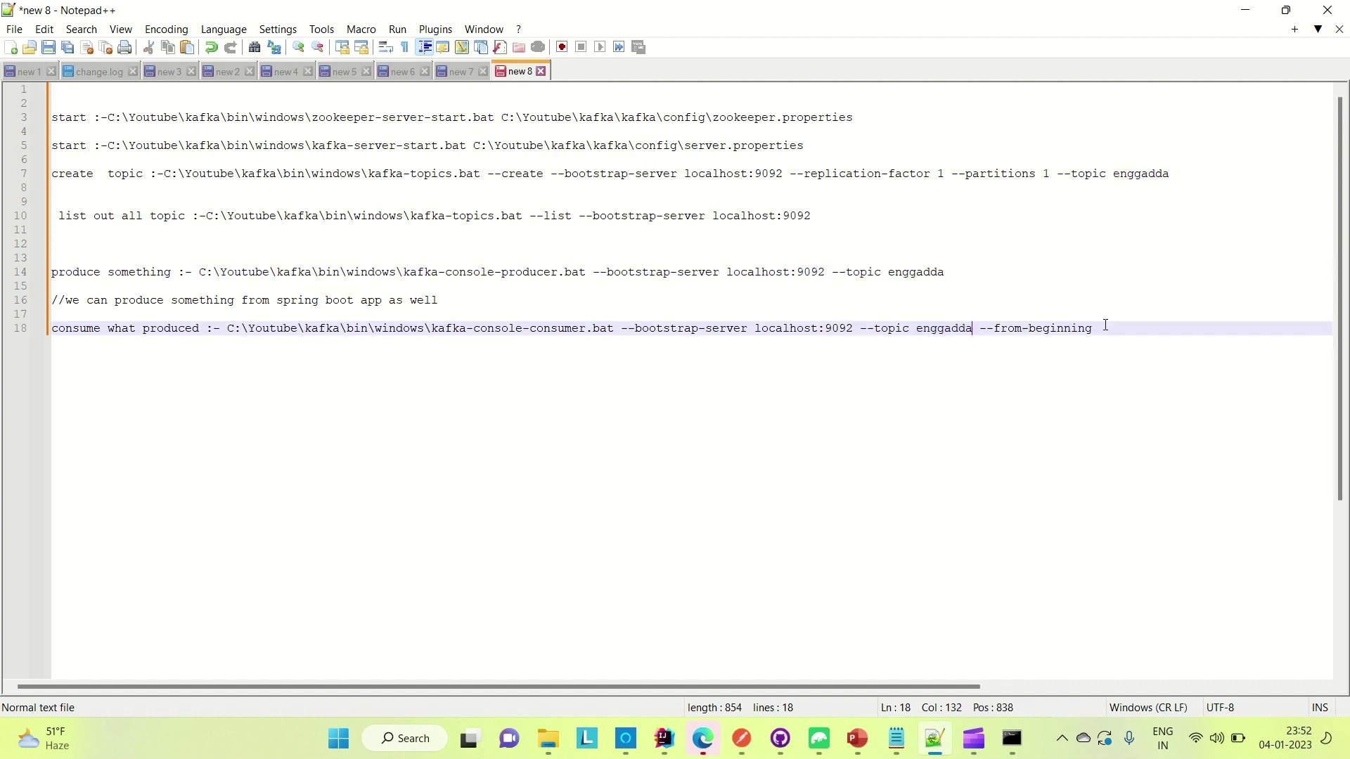
Copy line 18's options: --bootstrap-server localhost:9092 --topic enggadda --from-beginning.
drag(1105, 325, 711, 308)
mouse_move(613, 316)
mouse_down()
mouse_move(616, 329)
mouse_move(566, 331)
mouse_move(622, 335)
mouse_up()
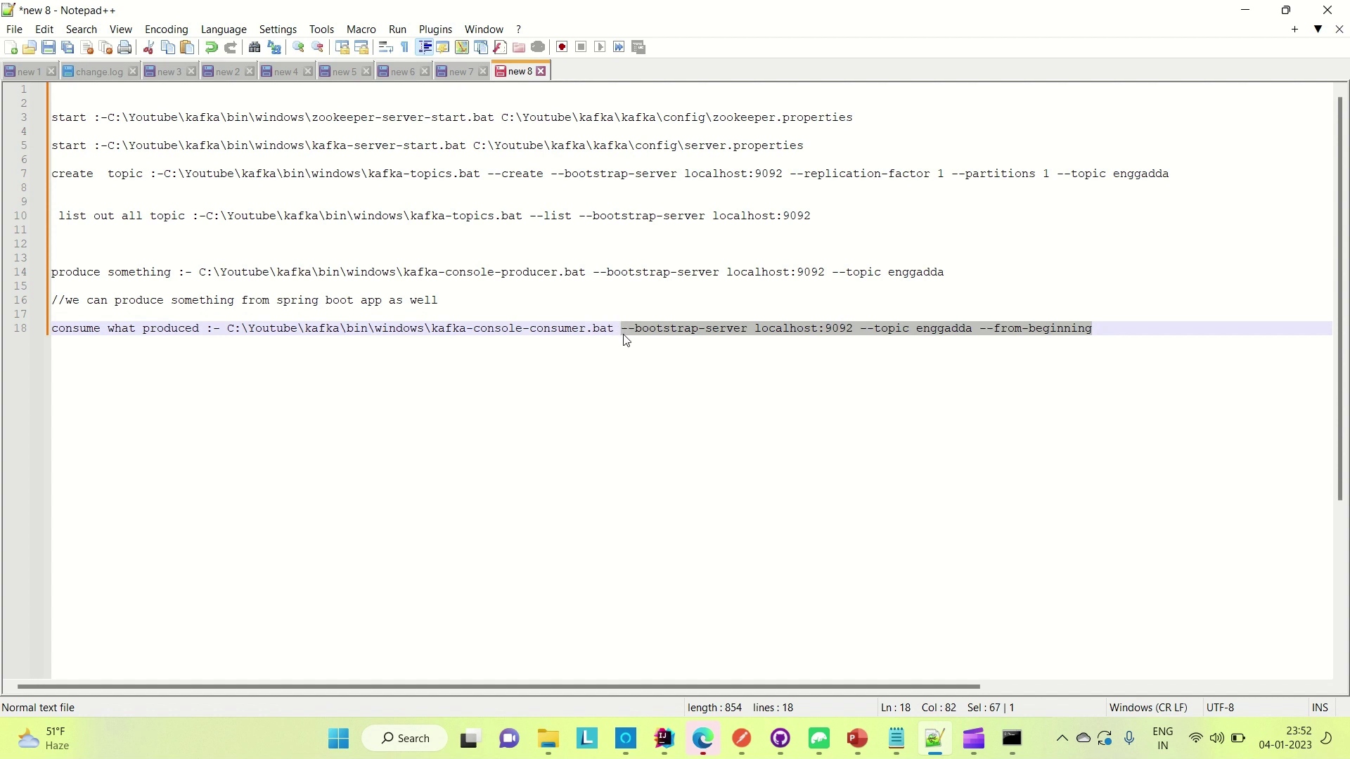
right_click(651, 330)
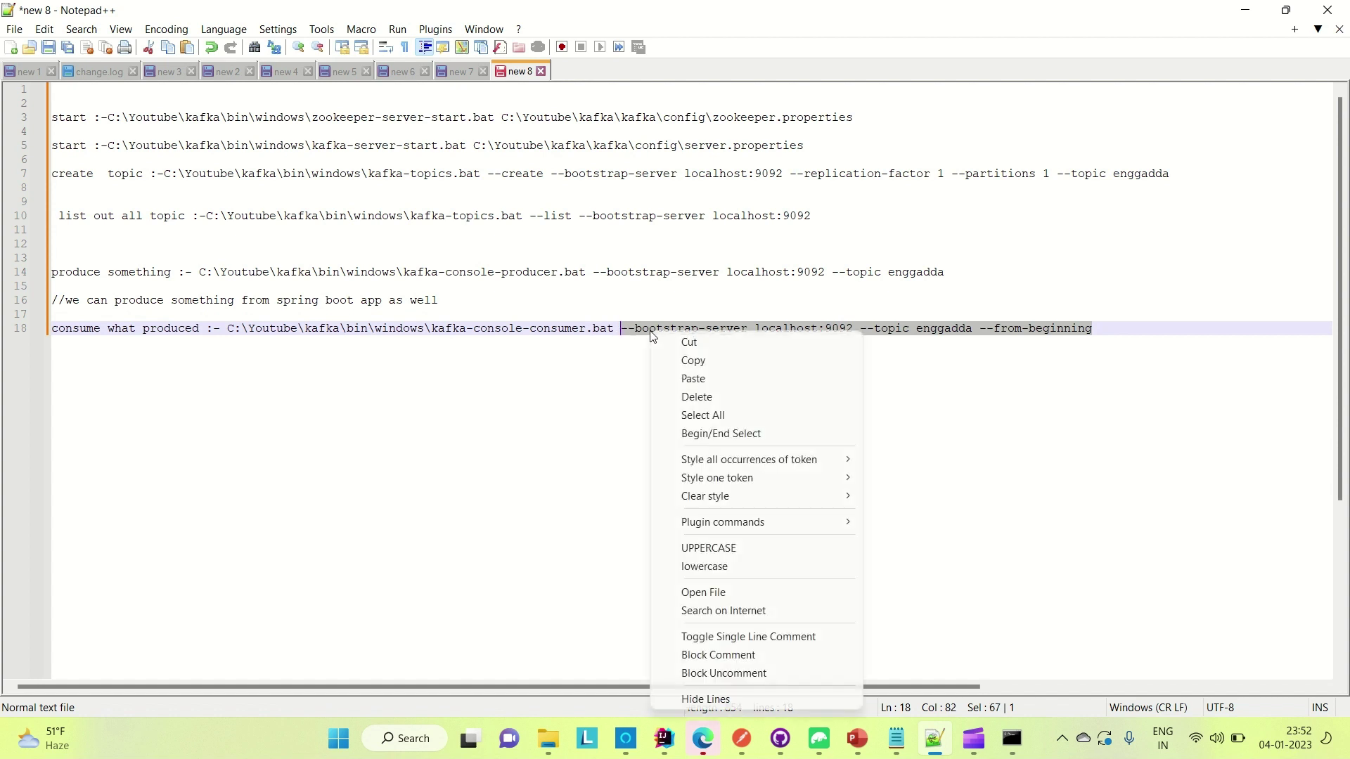
click(688, 362)
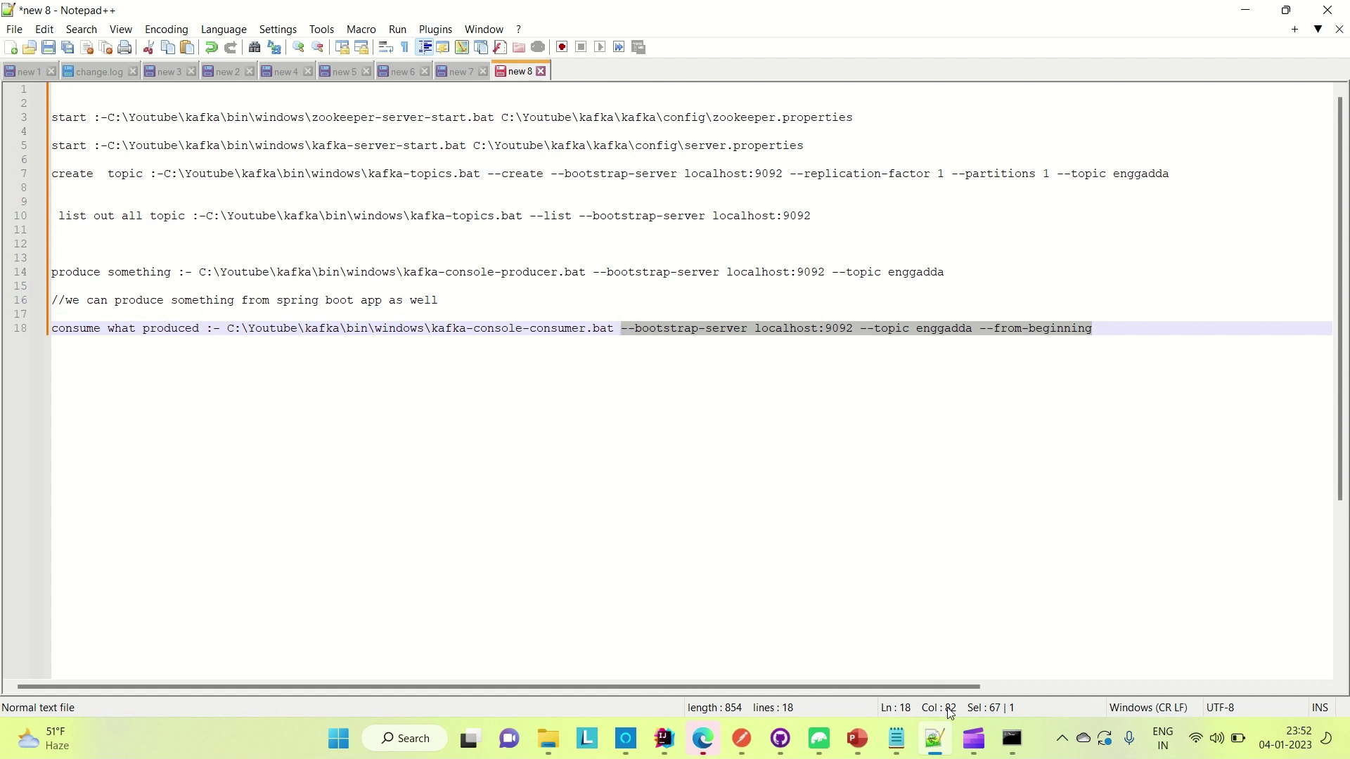
mouse_move(937, 752)
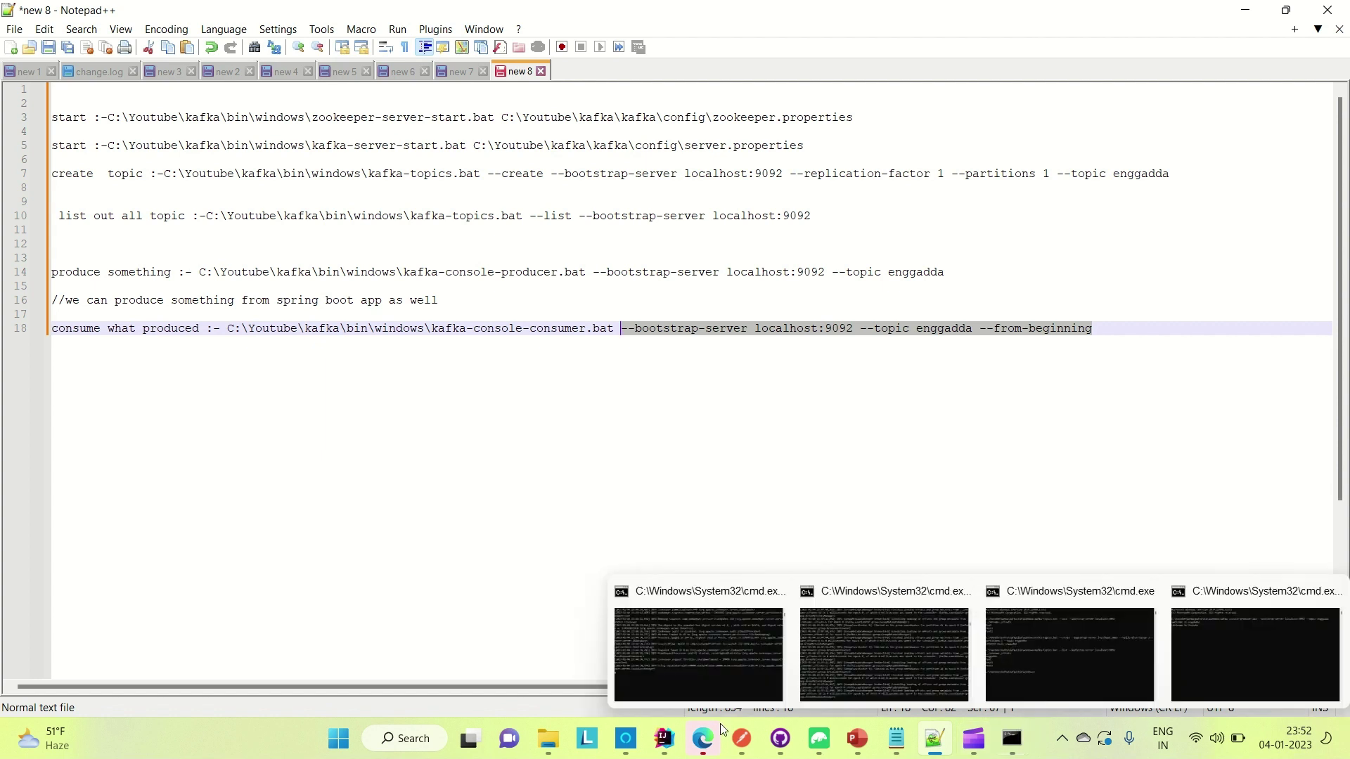
mouse_move(552, 742)
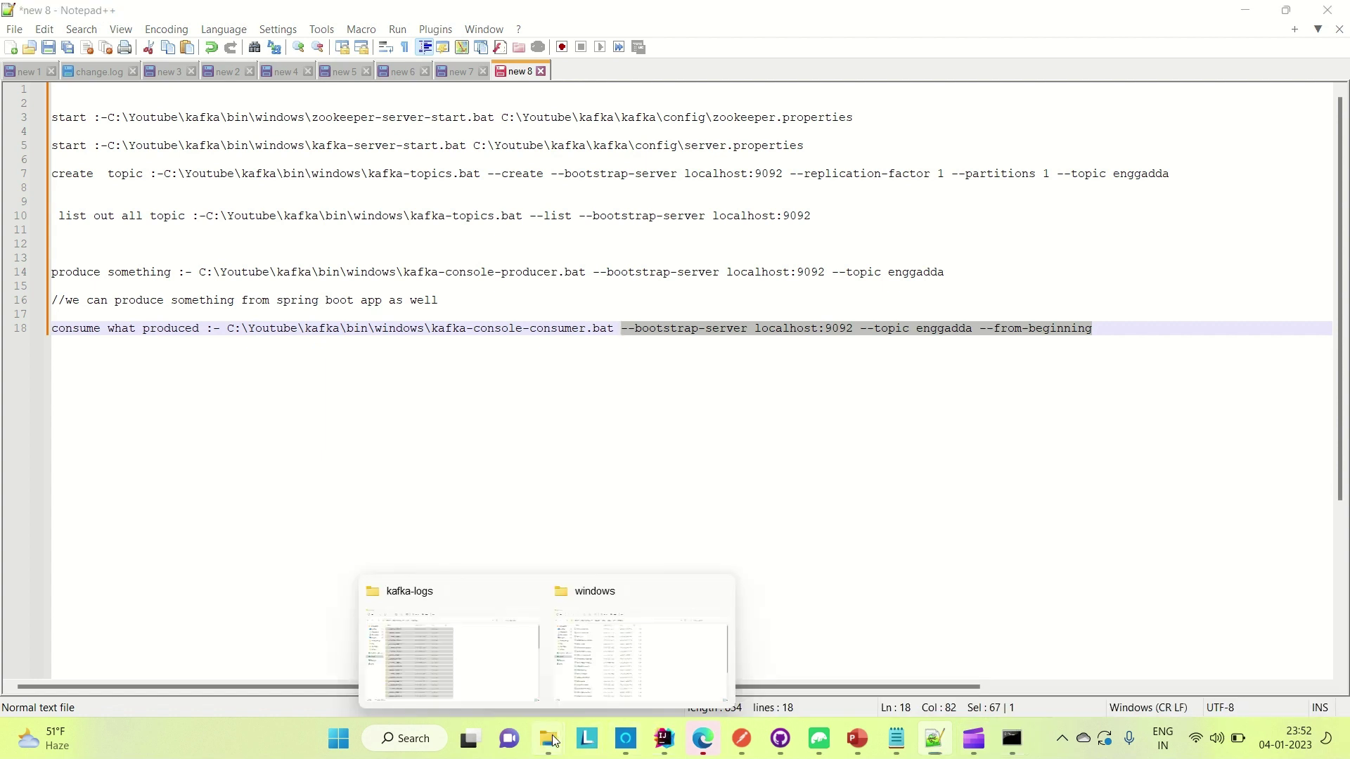
click(594, 689)
Open a new Command Prompt in the kafka bin\windows folder via the address bar.
click(564, 90)
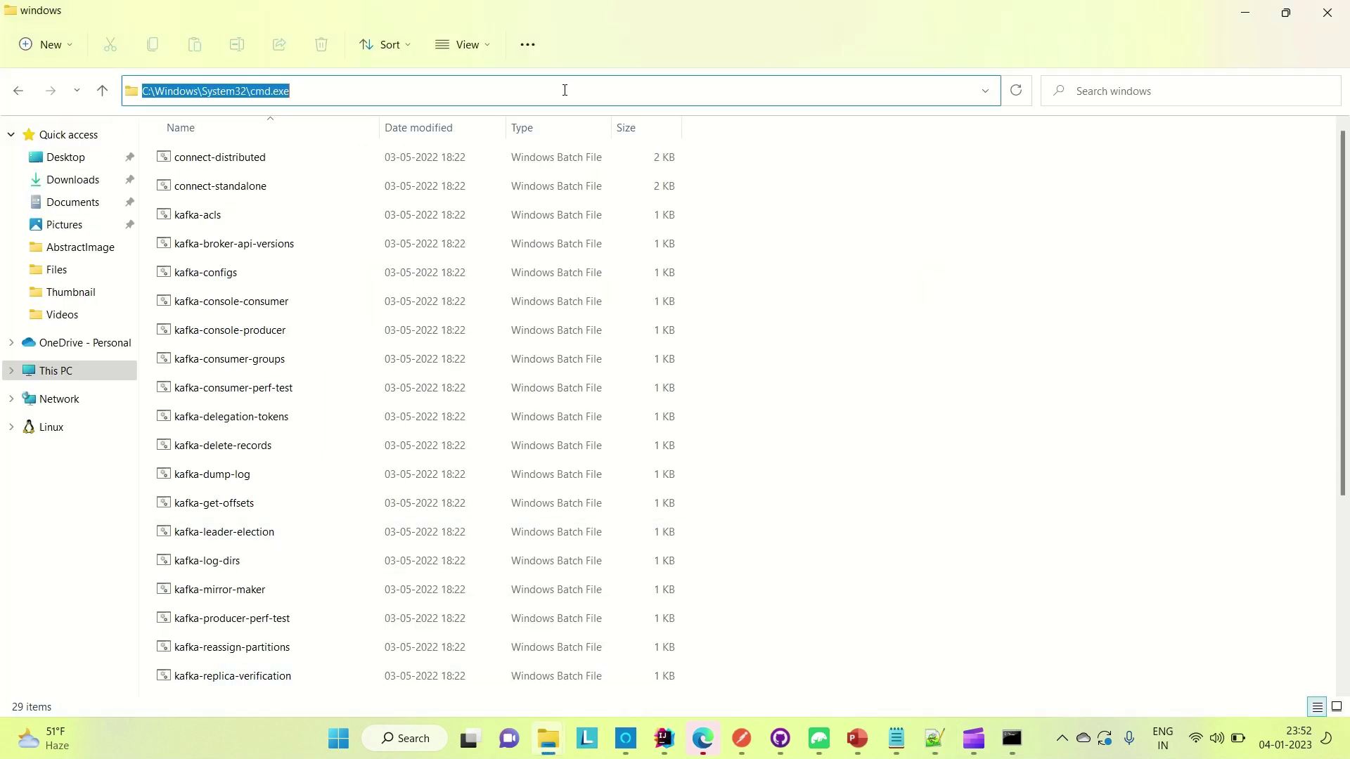
text(cmd)
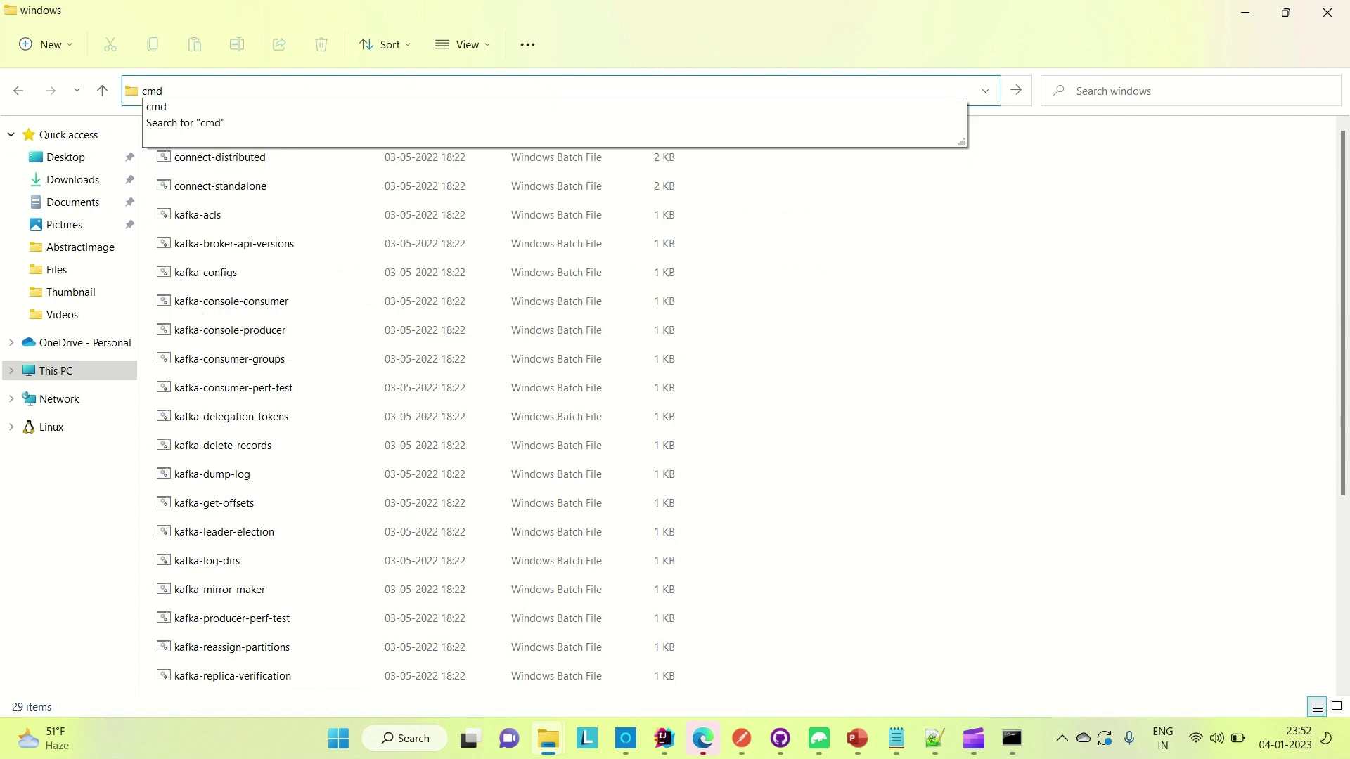
key(Return)
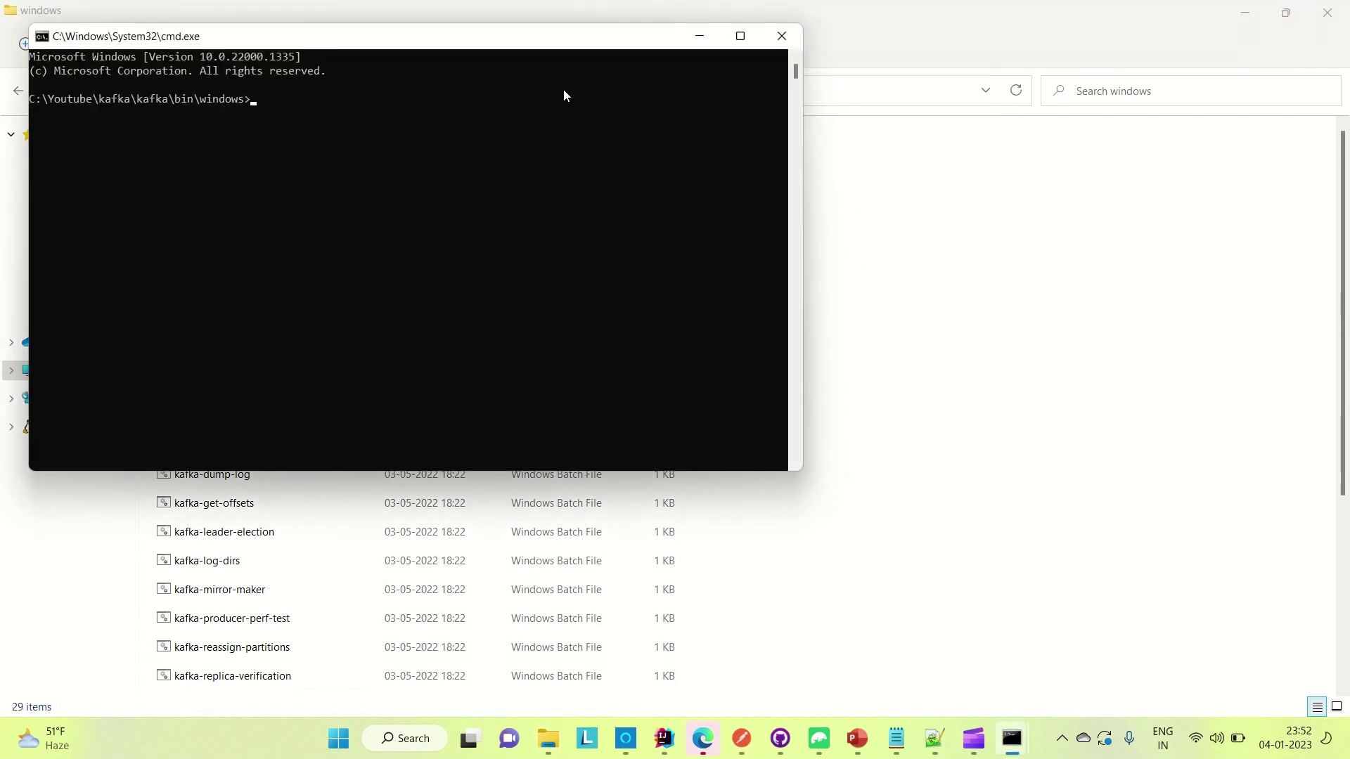
Run kafka-console-consumer.bat with the pasted enggadda options to read from the beginning.
text(kafka-c)
key(Tab)
key(BackSpace)
key(BackSpace)
key(BackSpace)
key(BackSpace)
key(BackSpace)
key(BackSpace)
key(BackSpace)
key(BackSpace)
text(sol)
key(Tab)
text(--bootstrap-server localhost:9092 --topic enggadda --from-beginning)
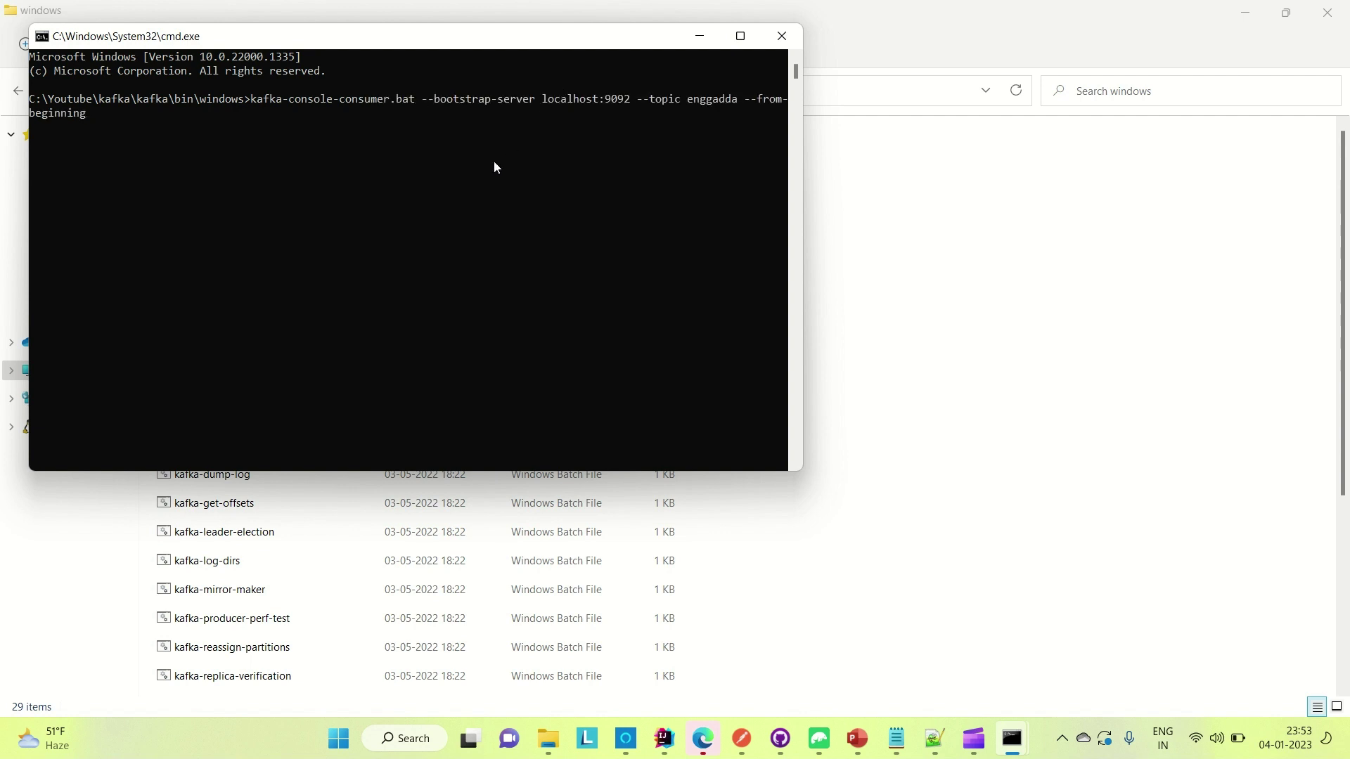
key(Return)
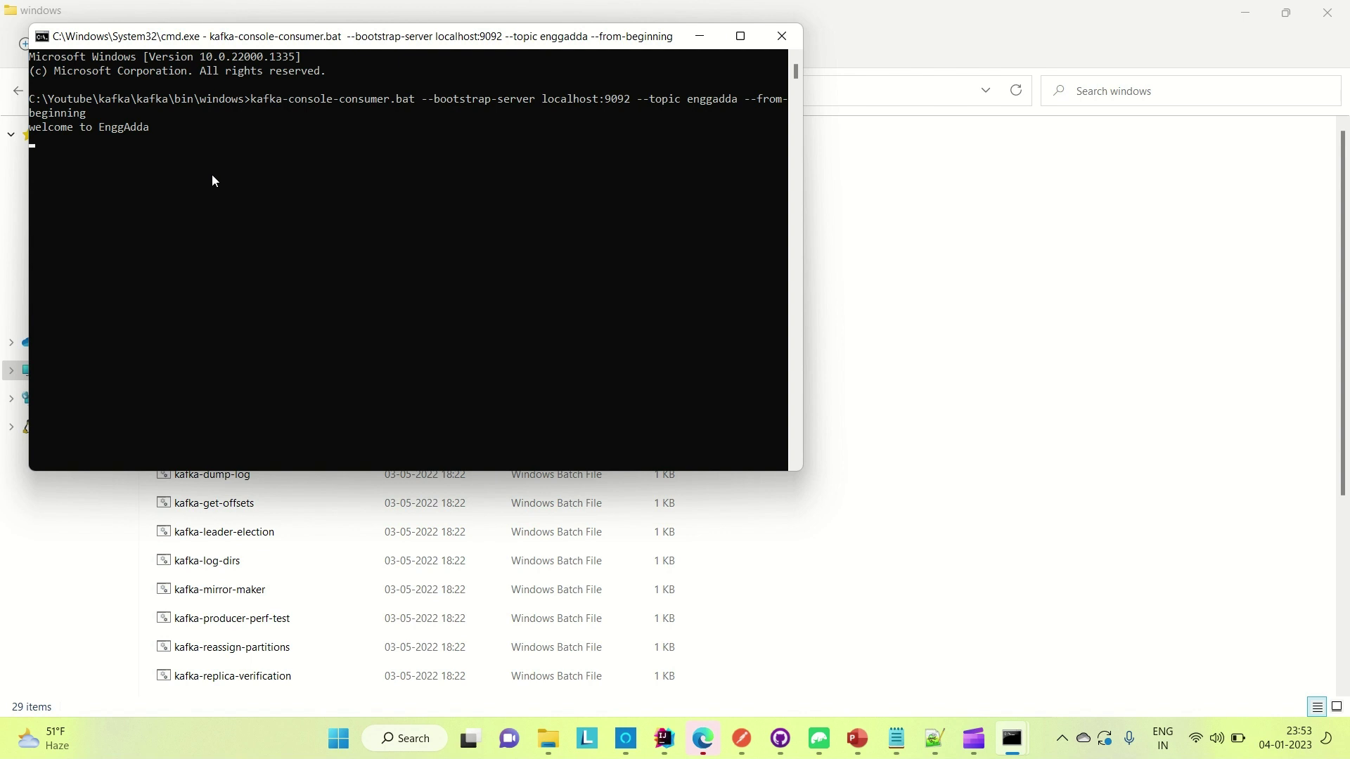
Send "Welcome to Youtube" and "please subscribe for more such content", then shift the producer beside the consumer.
mouse_move(1011, 738)
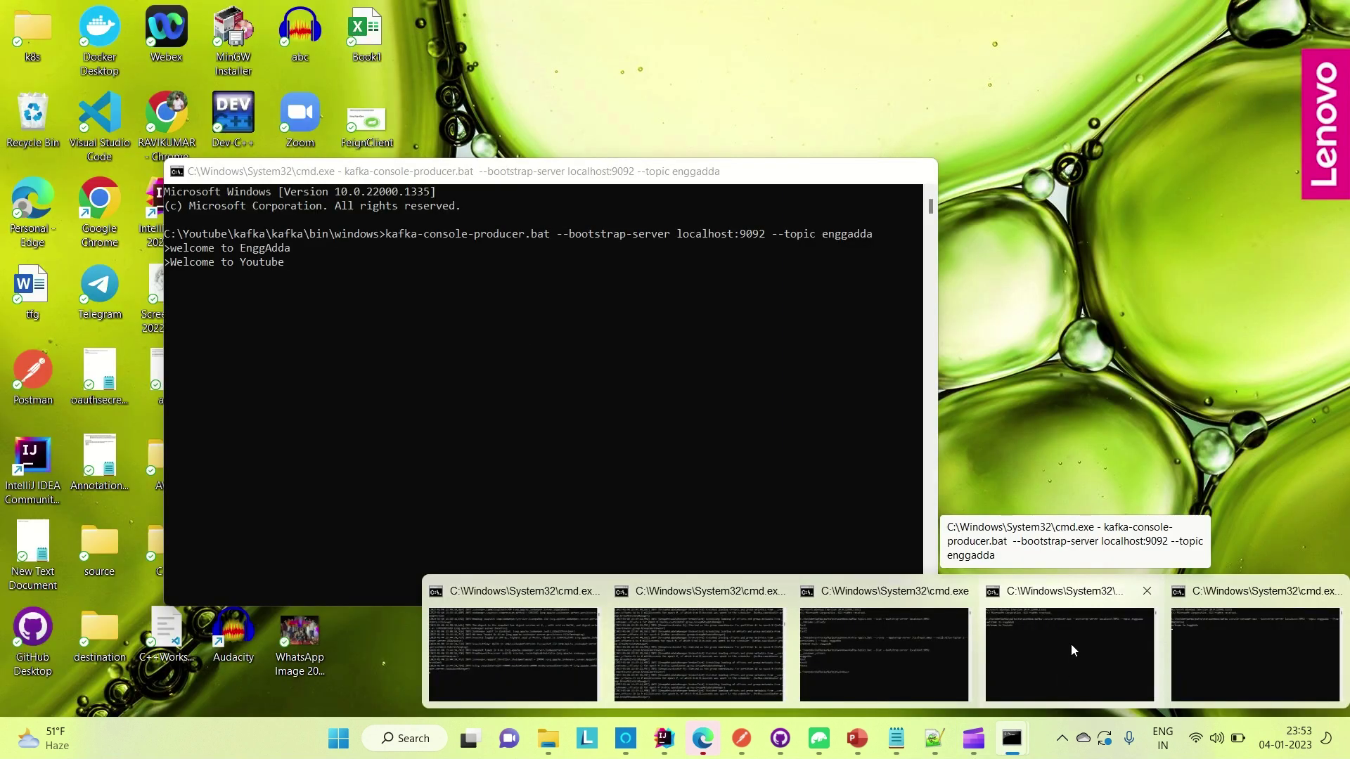
click(1069, 644)
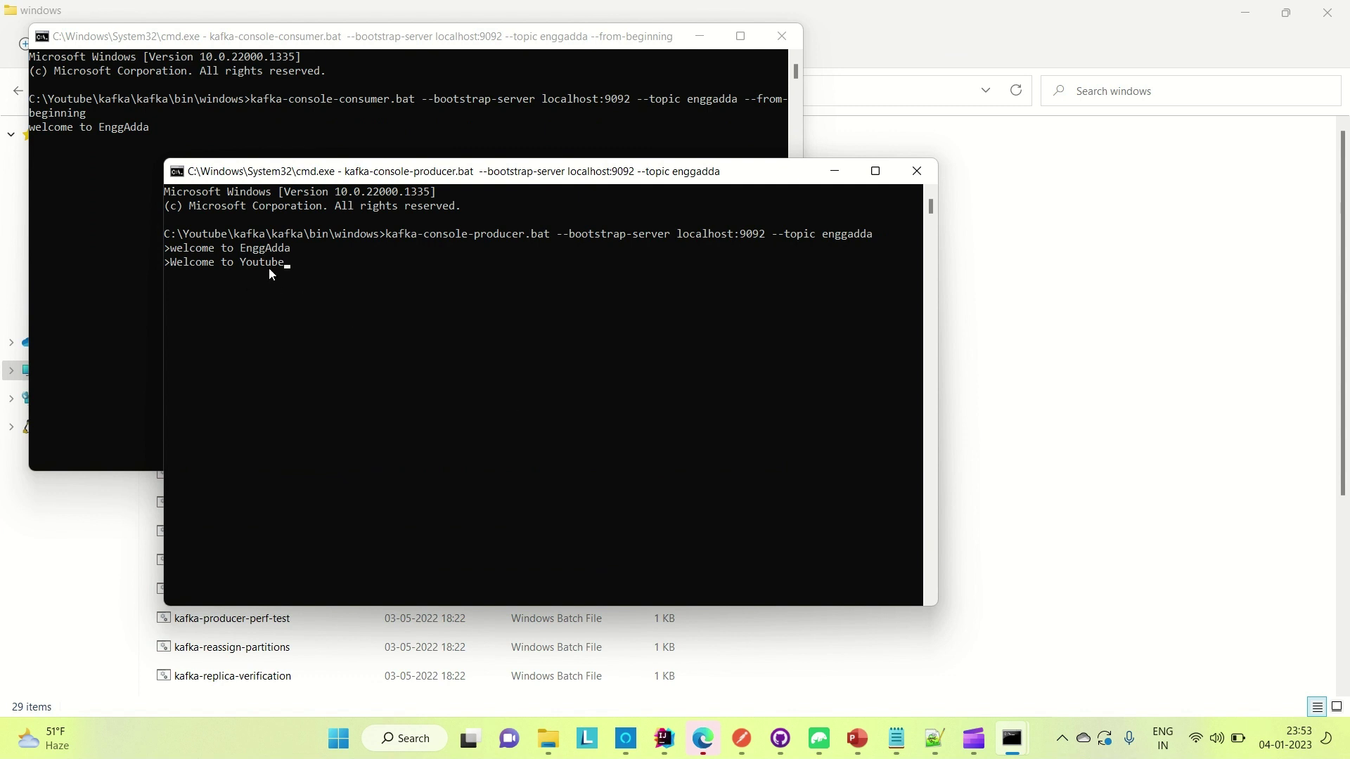
key(Return)
key(BackSpace)
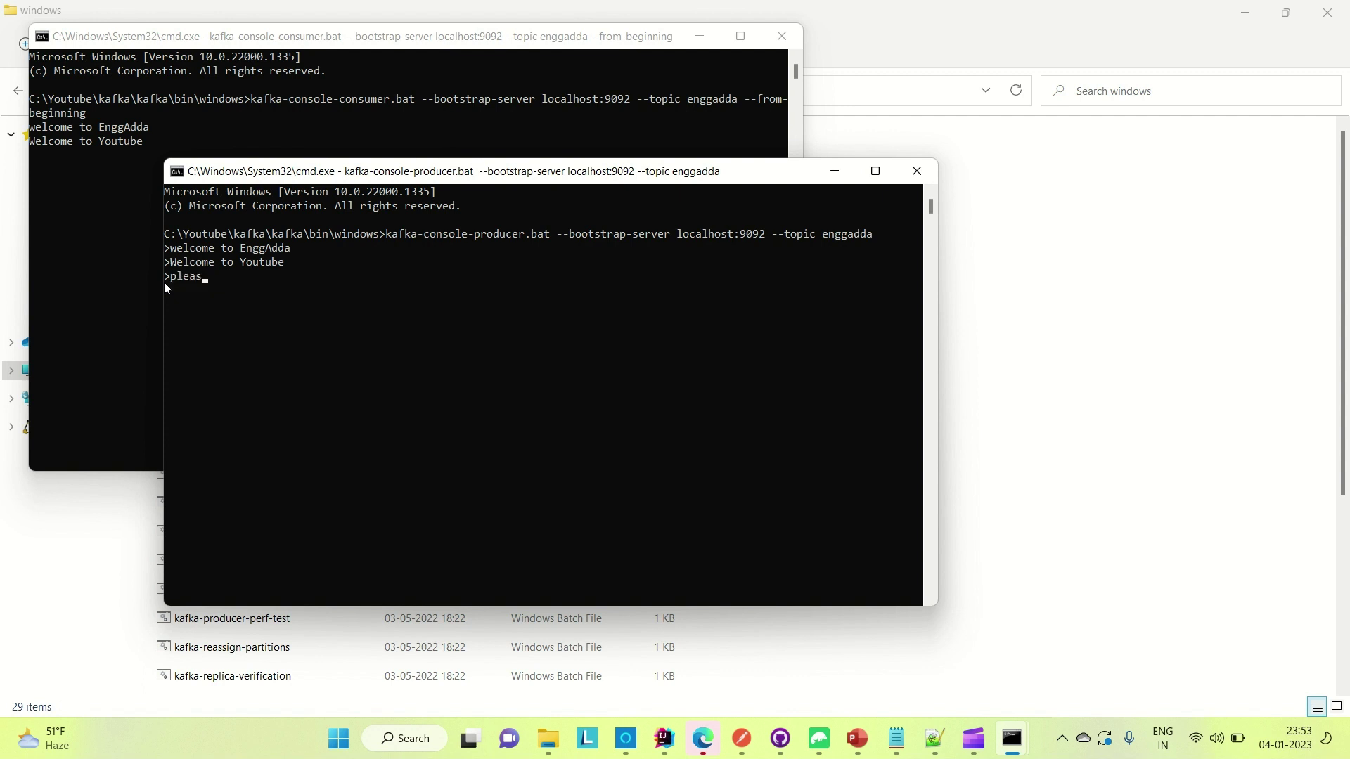
text(se subscribe for more such con)
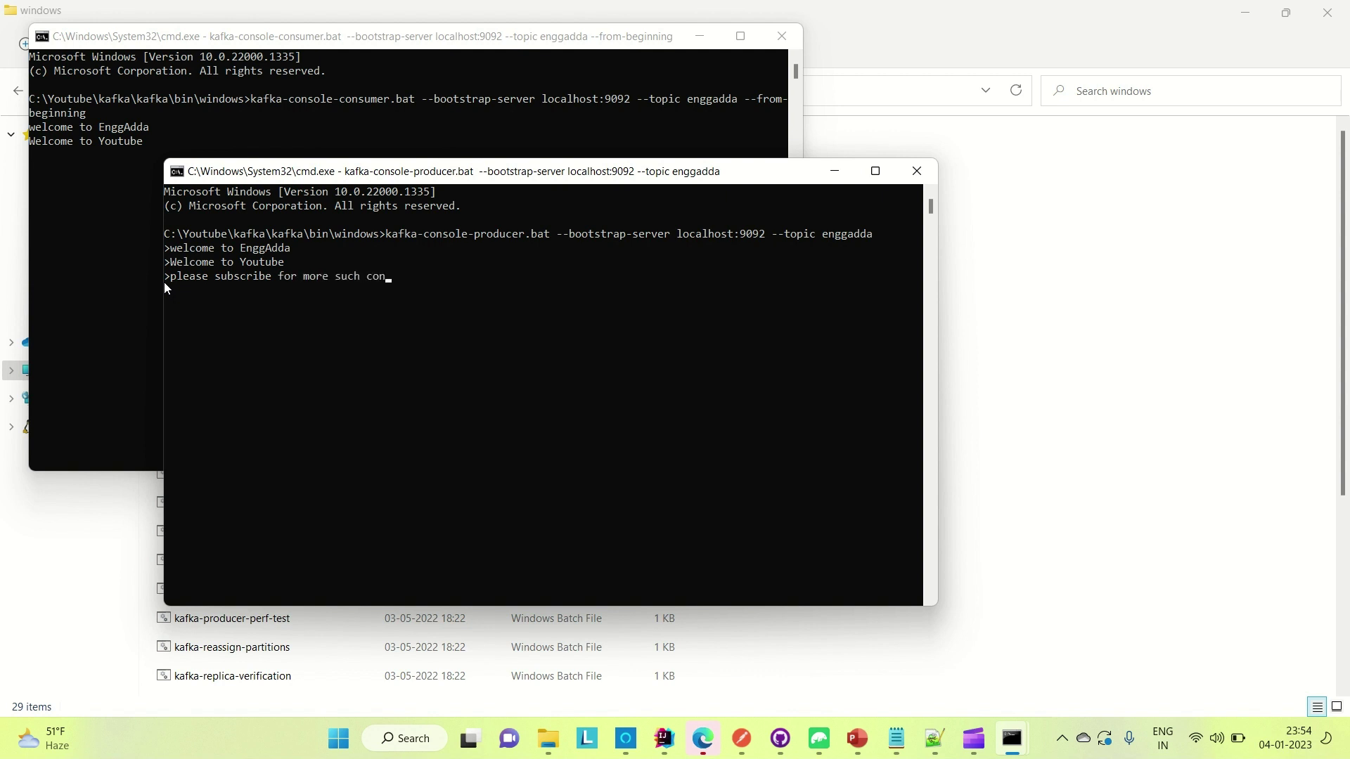
text(tec)
text(nt)
key(Return)
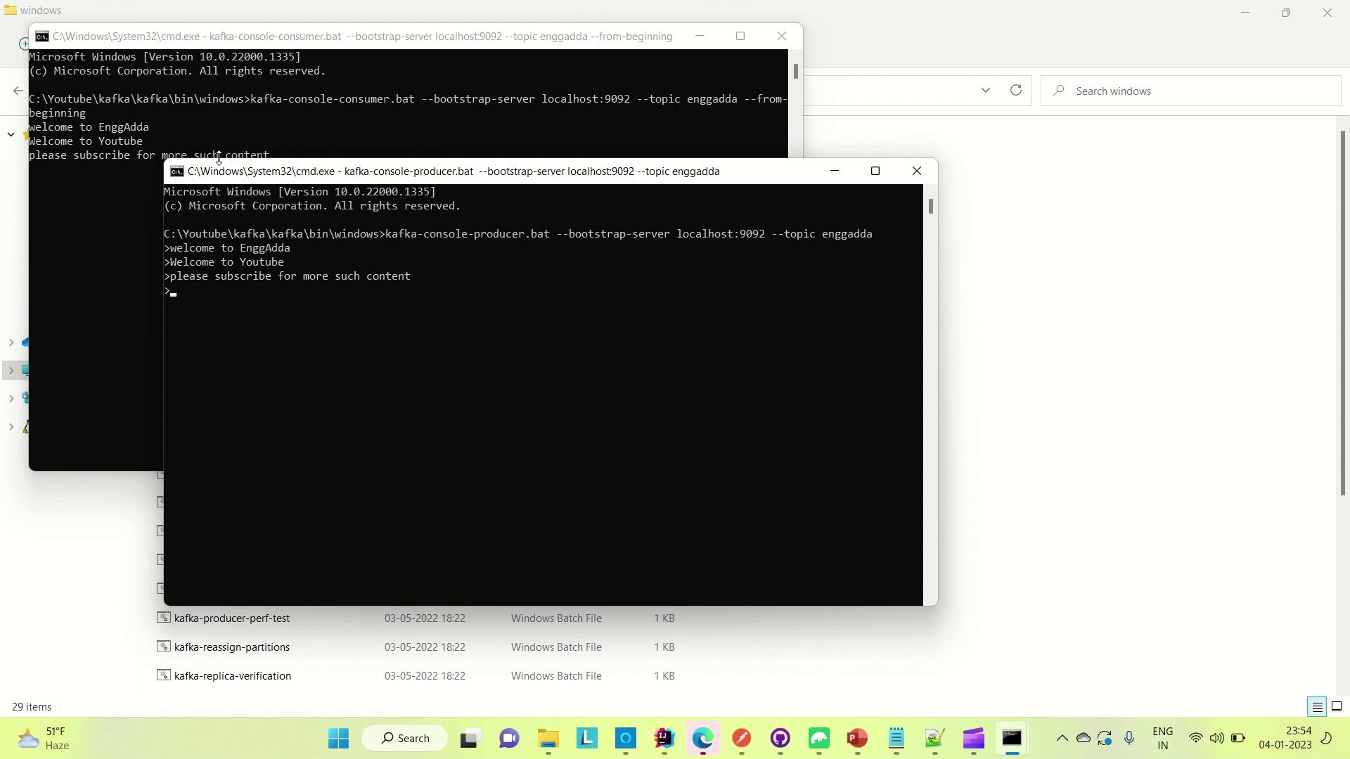
drag(267, 184, 305, 223)
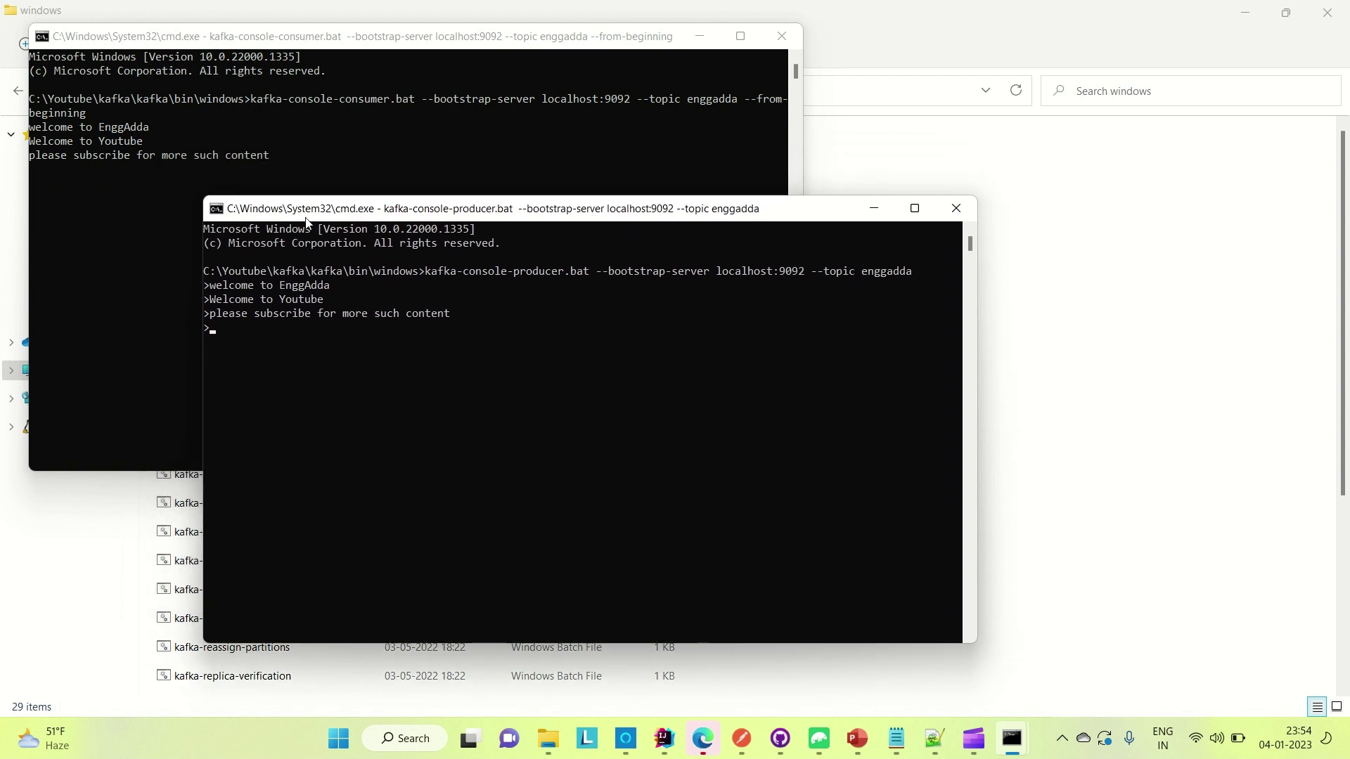